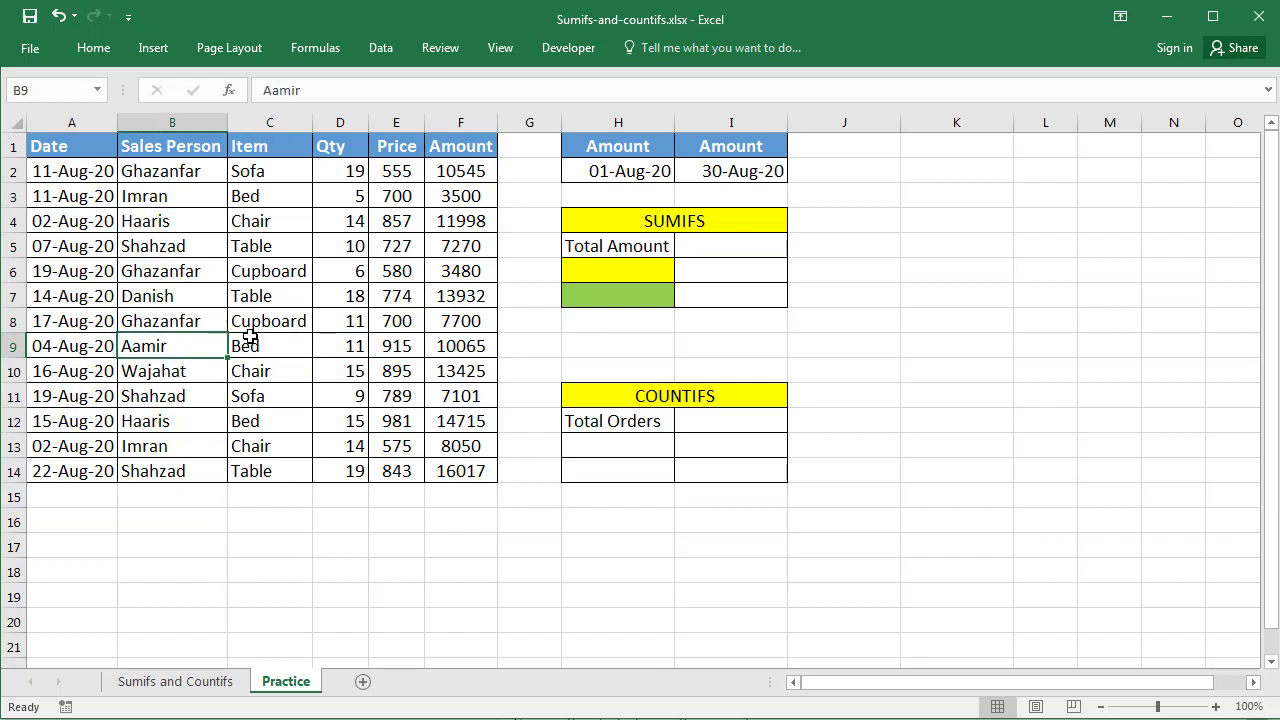
# - Review the sales table's column headers from Date to Amount and the formula in the first Amount cell, F2
pyautogui.hotkey('ctrl', 'Up')
pyautogui.press('Left')
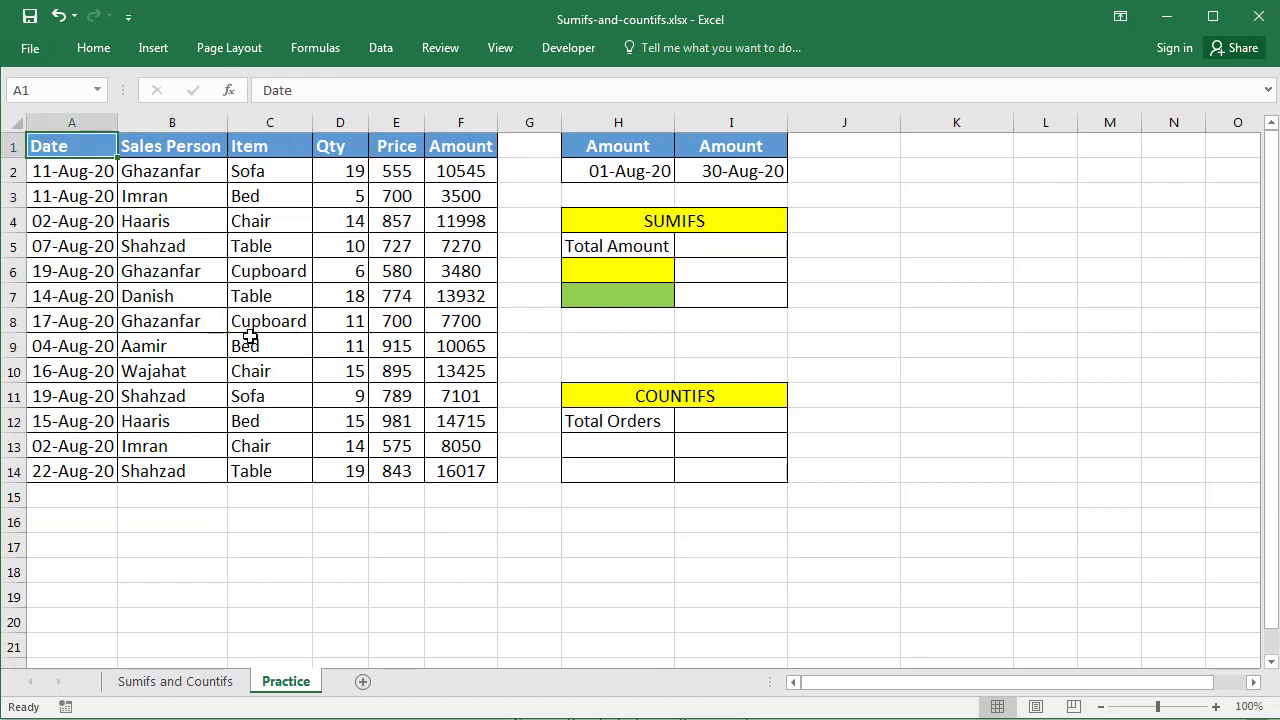
pyautogui.press('Right')
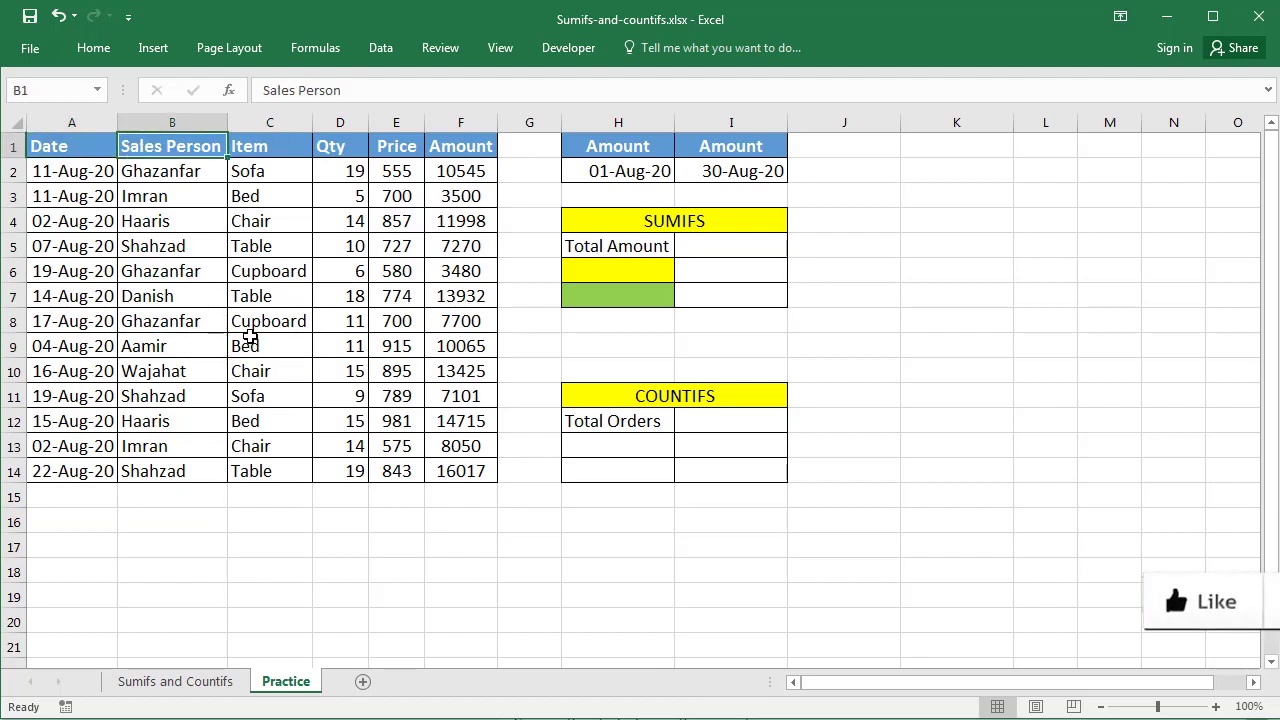
pyautogui.press('Right')
pyautogui.press('Right')
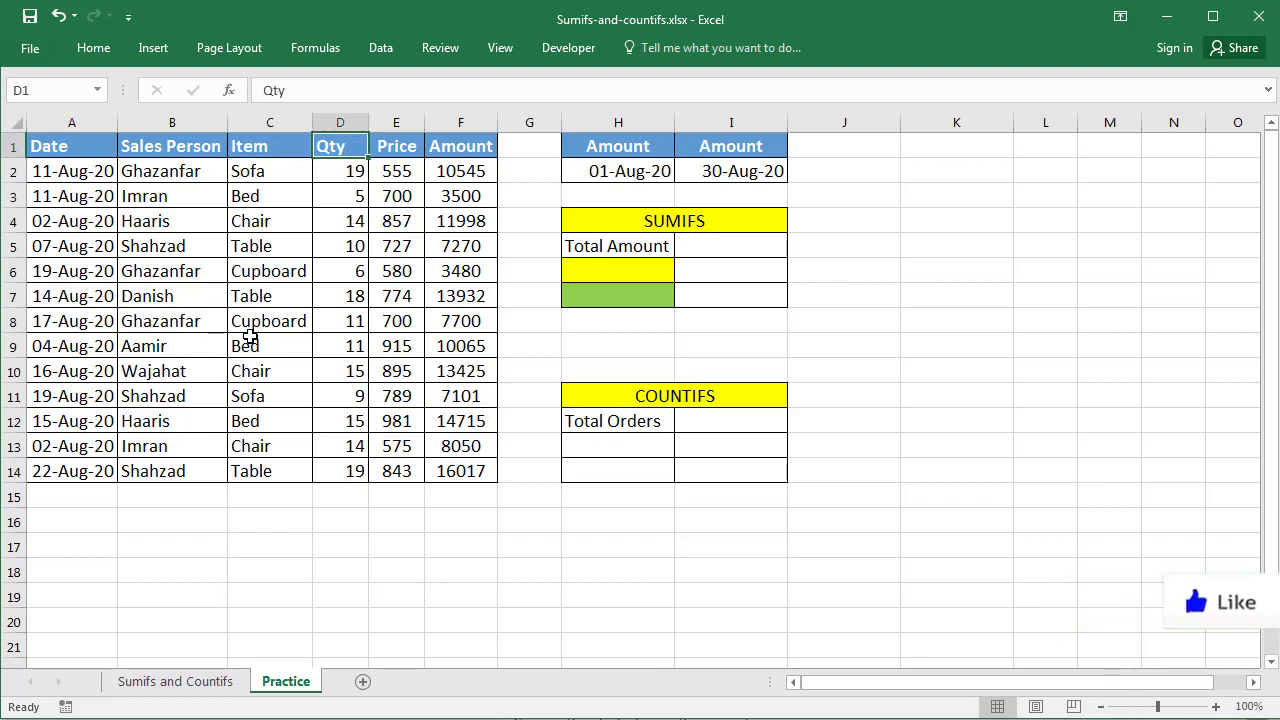
pyautogui.press('Right')
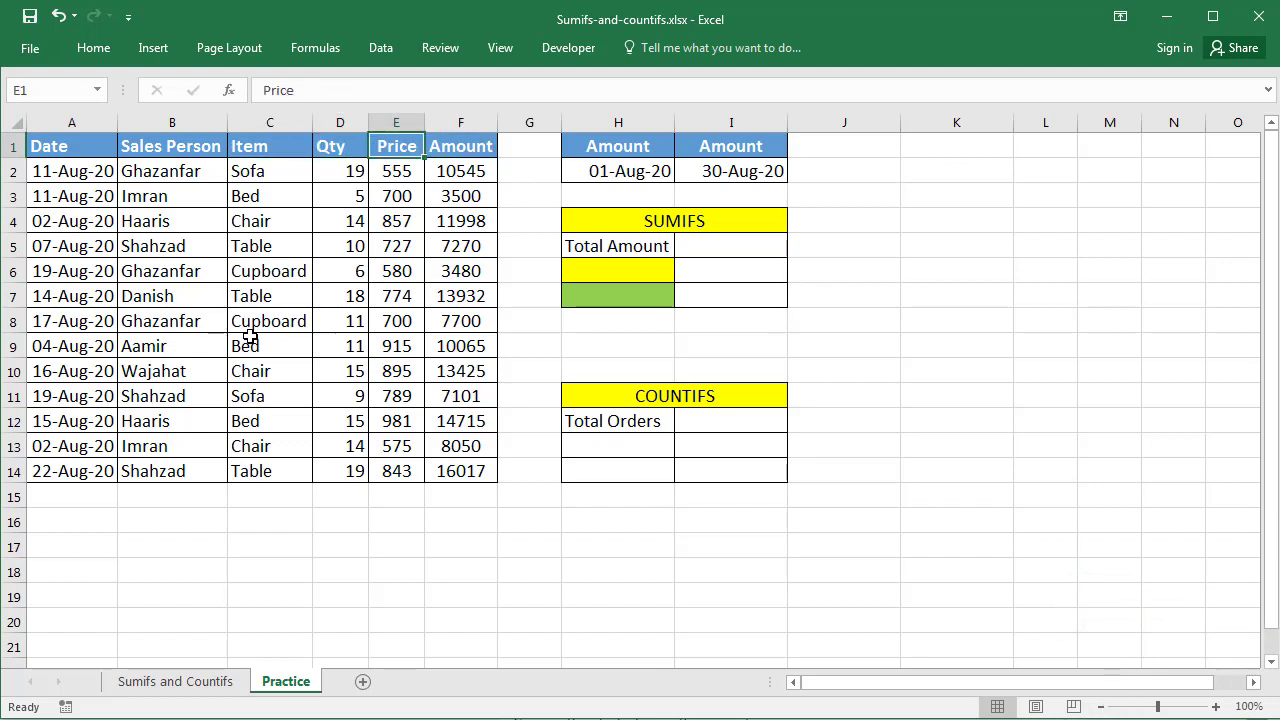
pyautogui.press('Right')
pyautogui.press('Down')
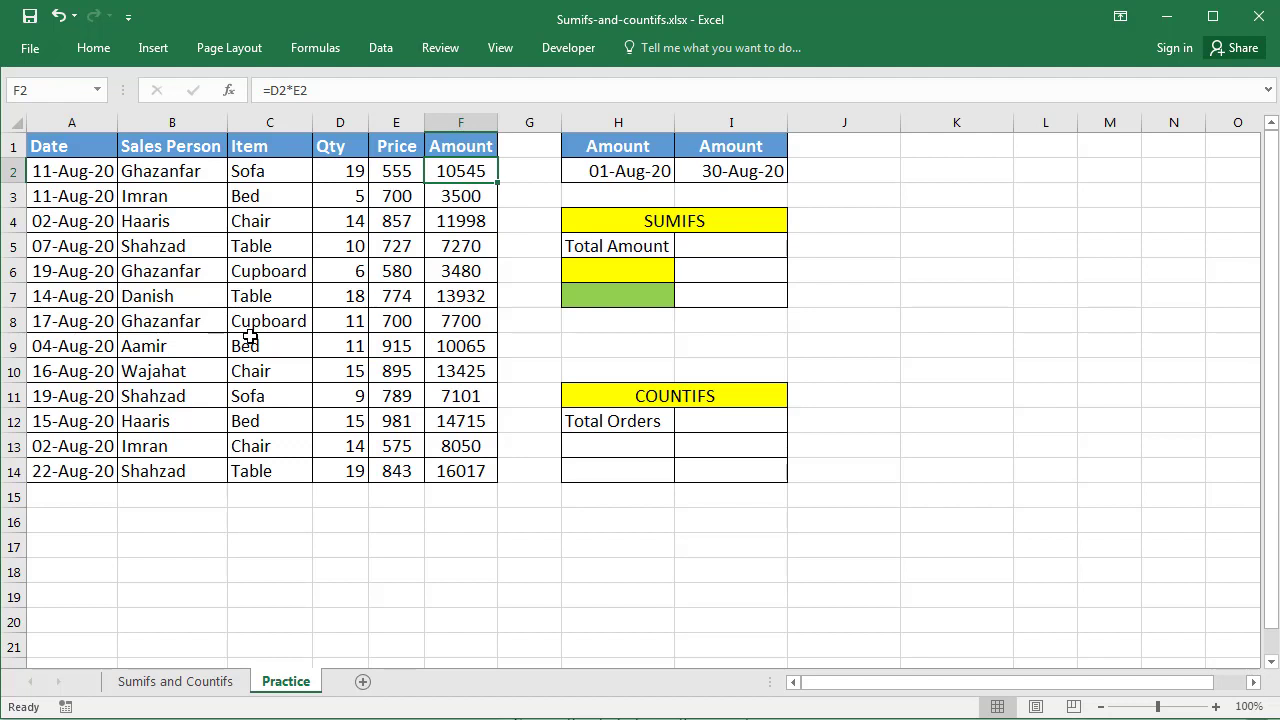
# - Examine the From and To headers and dates in H1:I2 and the Total Amount row of the SUMIFS block
pyautogui.click(632, 148)
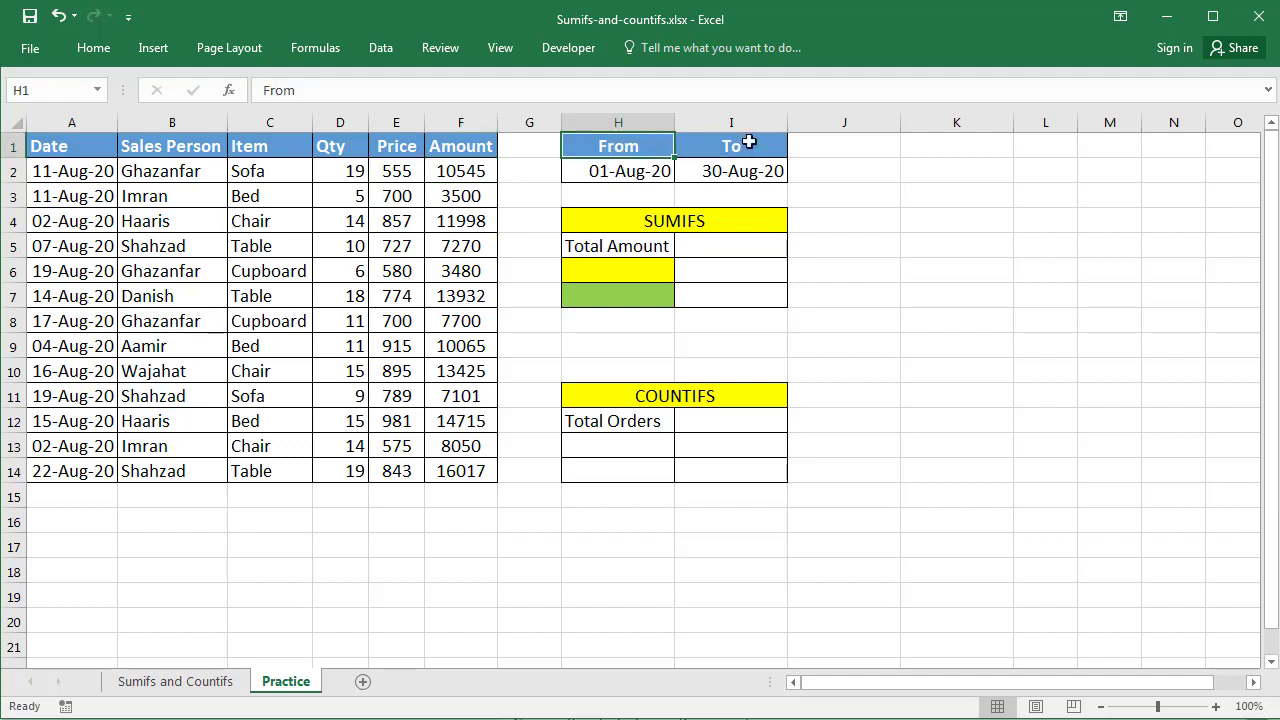
pyautogui.click(712, 149)
pyautogui.click(621, 171)
pyautogui.click(704, 170)
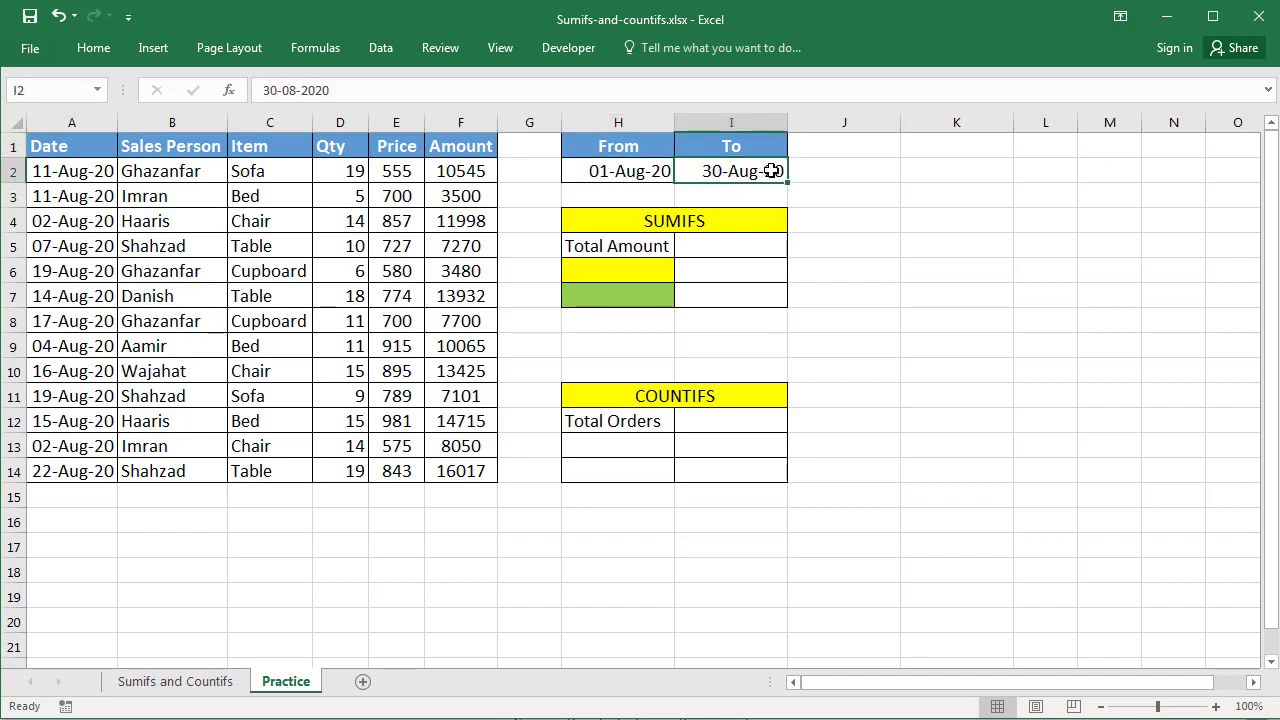
pyautogui.click(658, 173)
pyautogui.moveTo(658, 173)
pyautogui.mouseDown()
pyautogui.moveTo(743, 171)
pyautogui.moveTo(660, 190)
pyautogui.mouseUp()
pyautogui.click(617, 243)
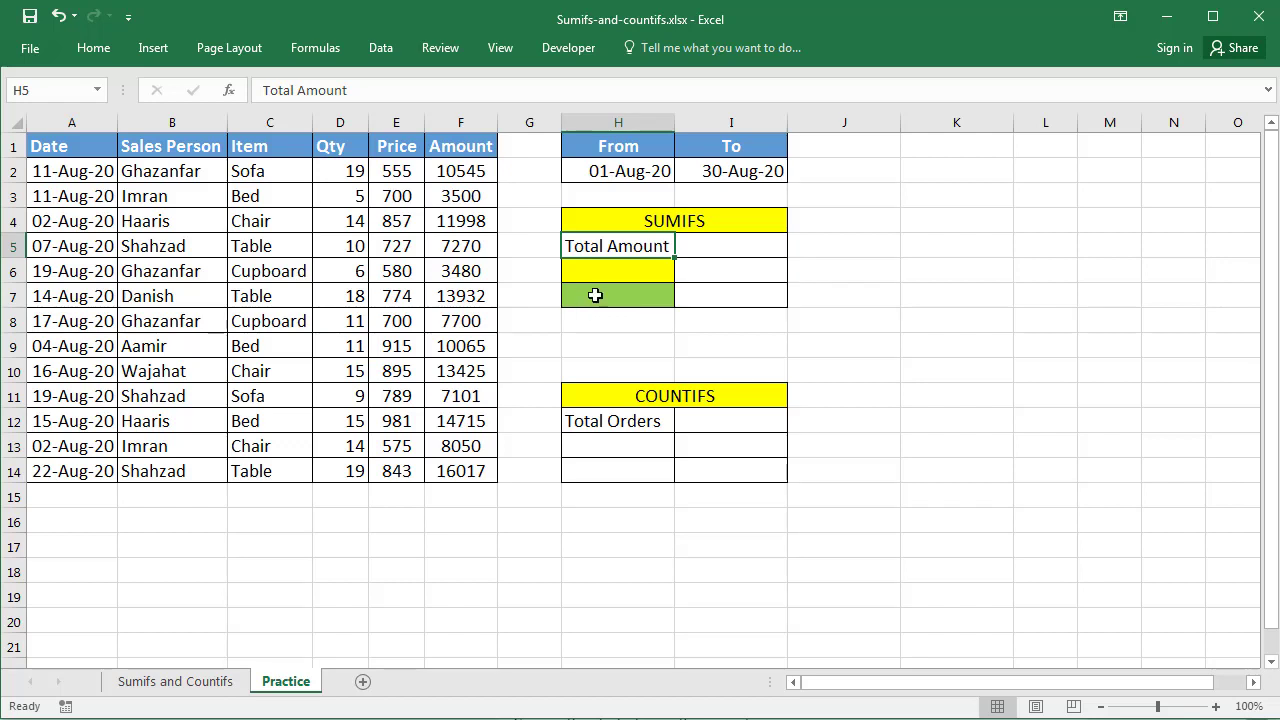
pyautogui.click(714, 246)
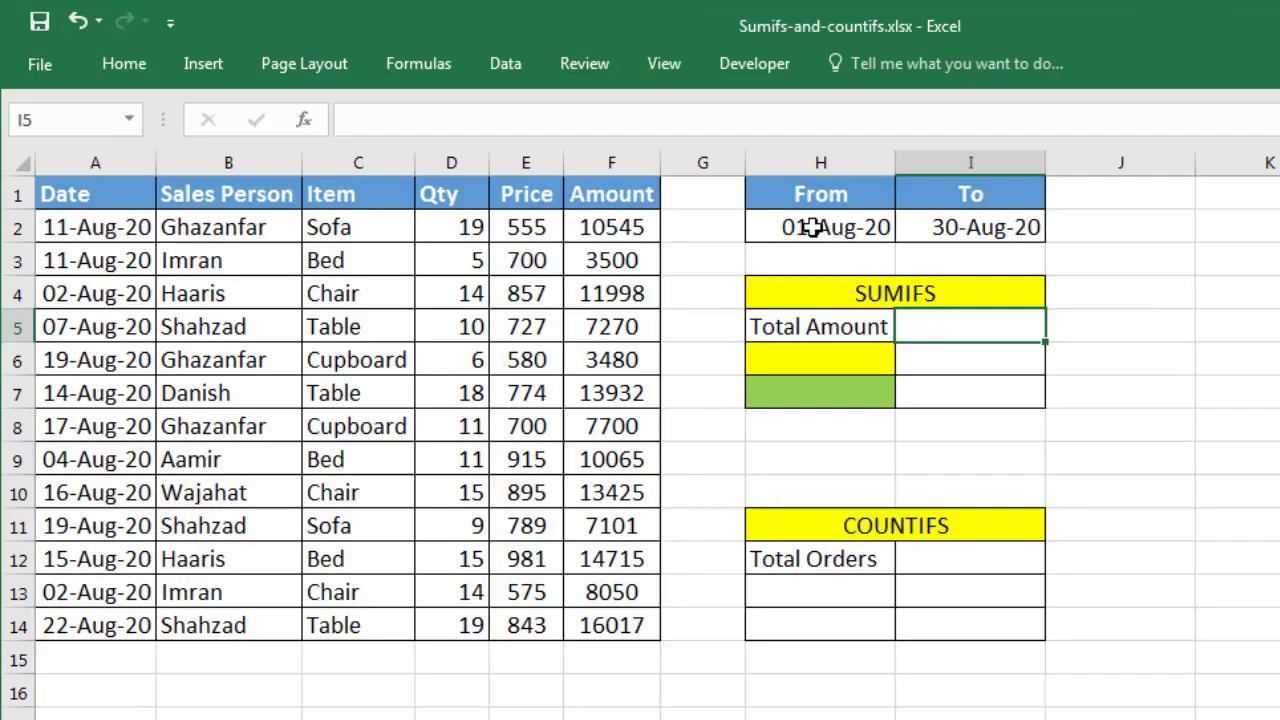
pyautogui.moveTo(813, 228); pyautogui.dragTo(973, 226)
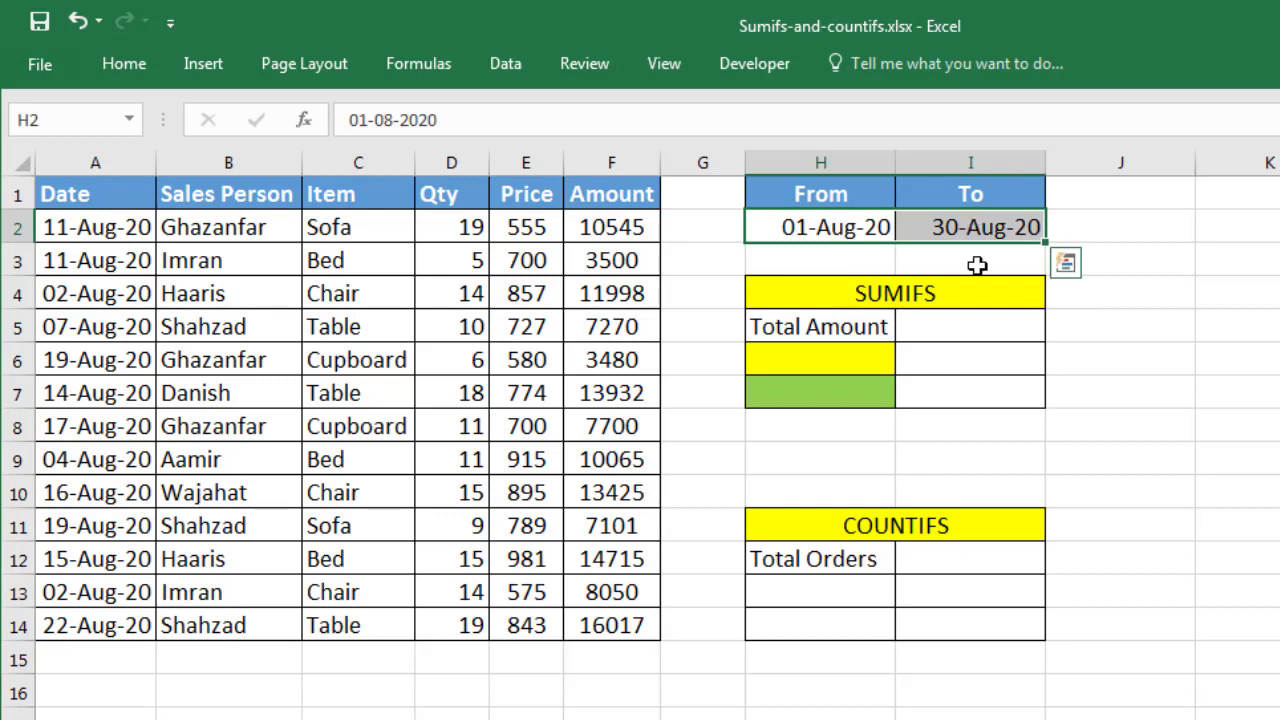
# - Start a SUMIFS formula in the Total Amount cell I5 with F2:F14 as the sum range
pyautogui.click(973, 331)
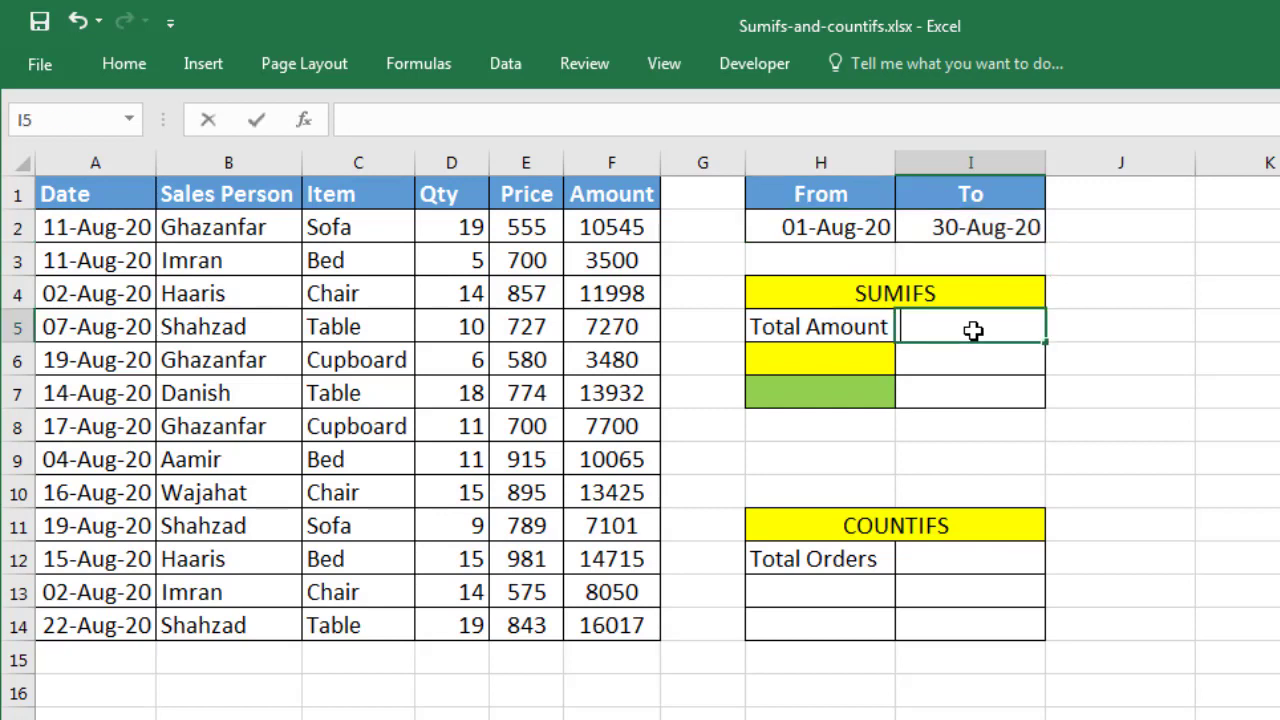
pyautogui.write('=sumif')
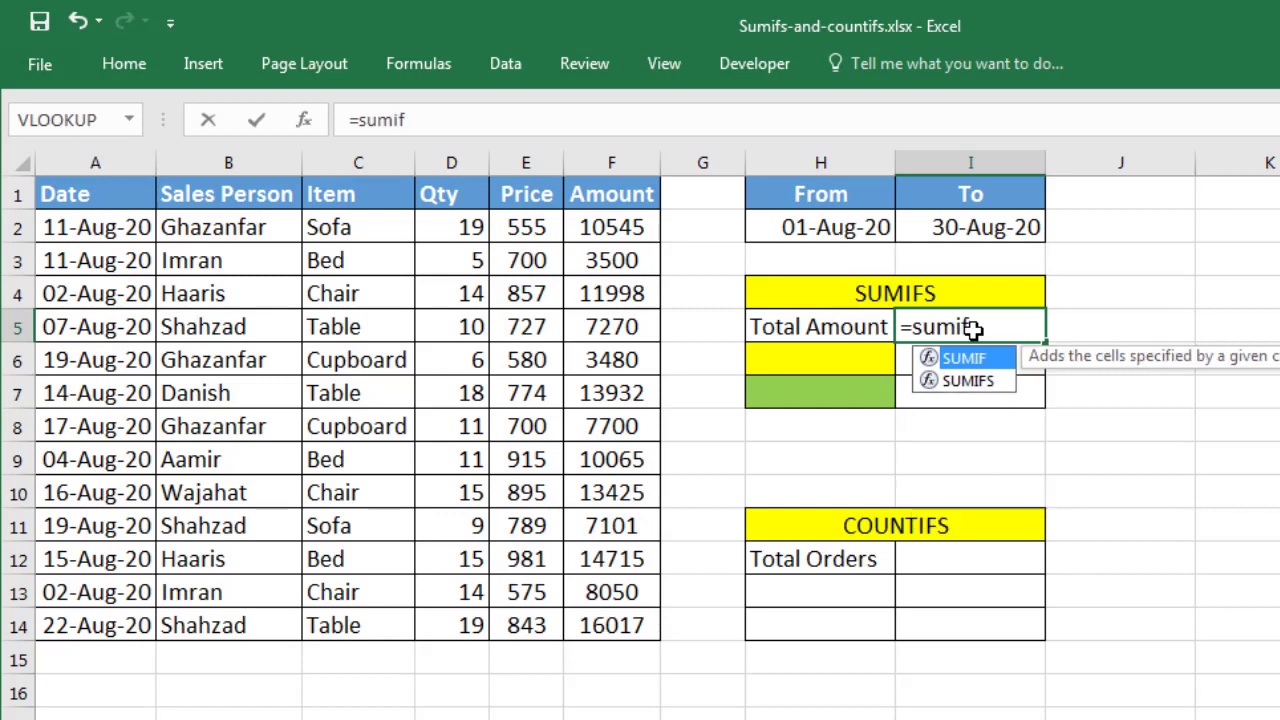
pyautogui.press('Down')
pyautogui.press('Tab')
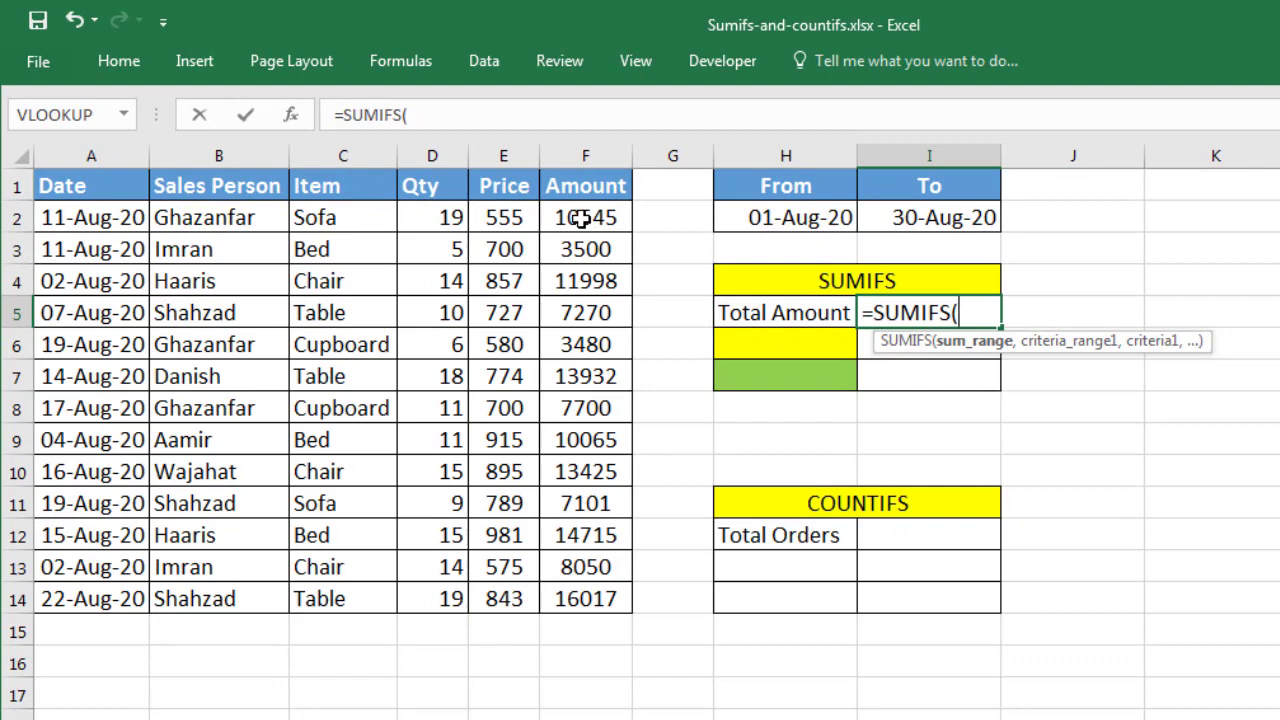
pyautogui.moveTo(583, 218); pyautogui.dragTo(580, 600)
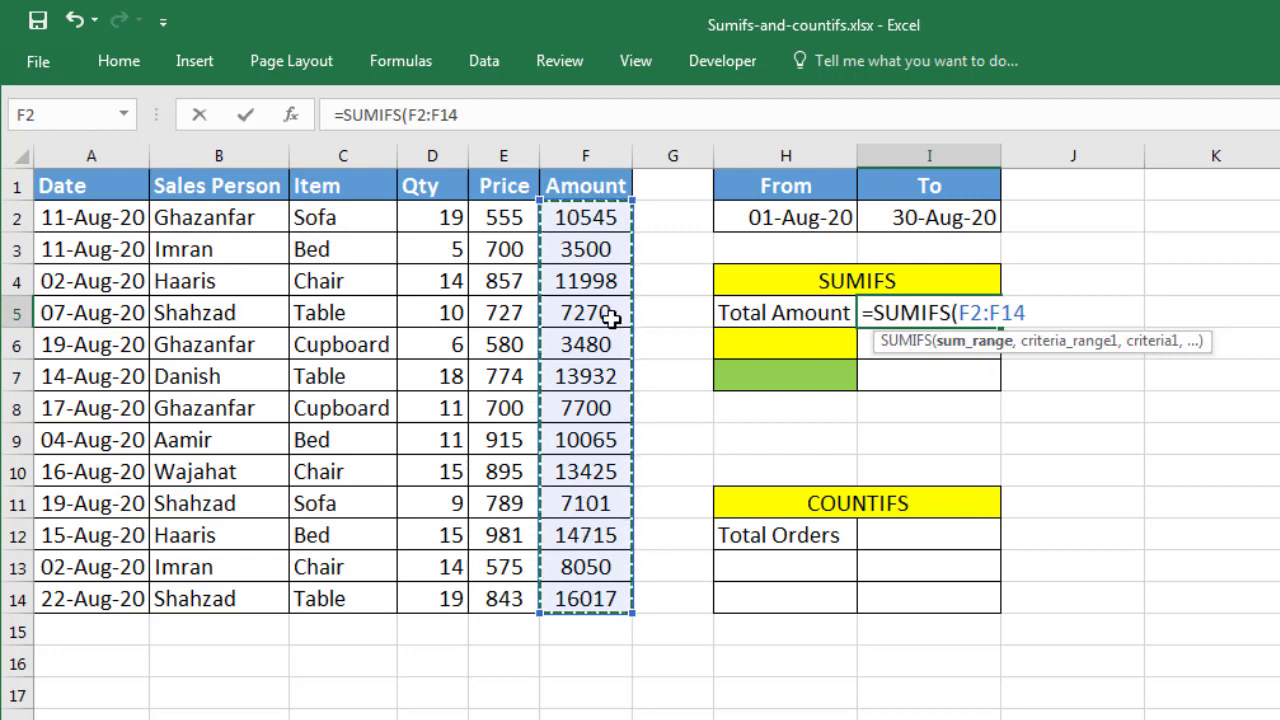
pyautogui.write(',')
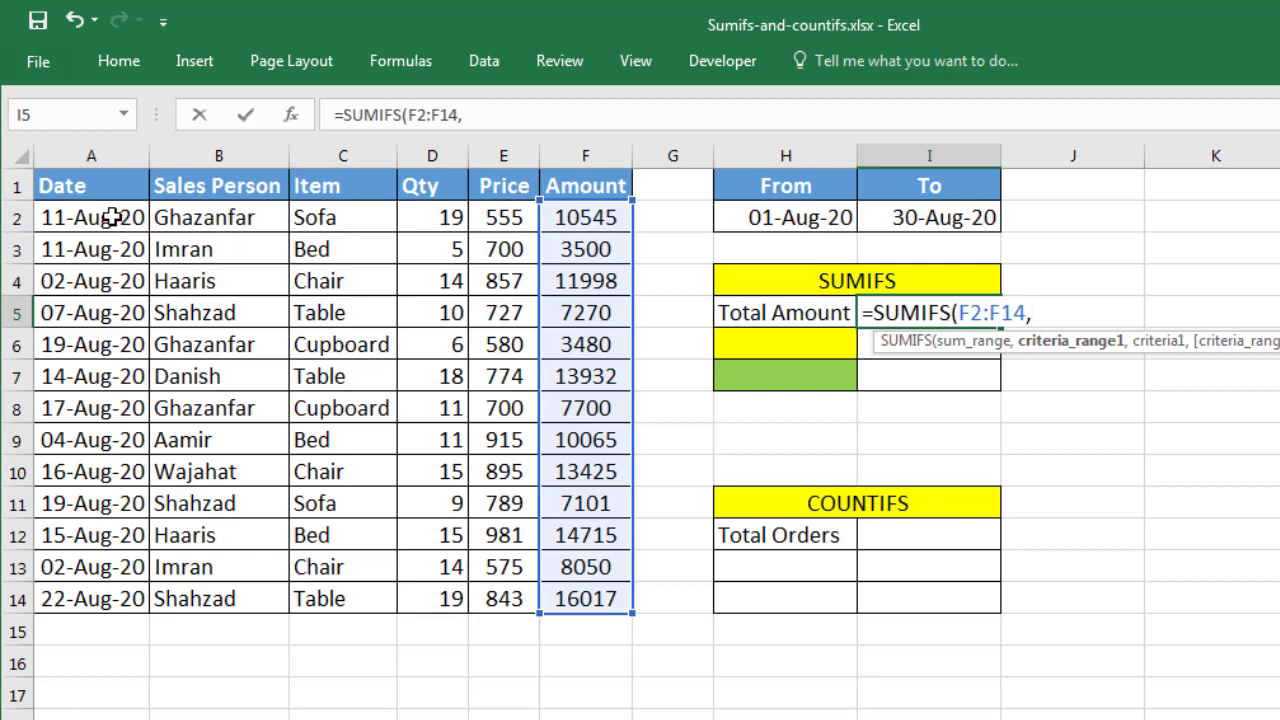
# - Add the first SUMIFS condition with date range A2:A14 and criterion ">="&H2 for the From date
pyautogui.moveTo(114, 214); pyautogui.dragTo(116, 598)
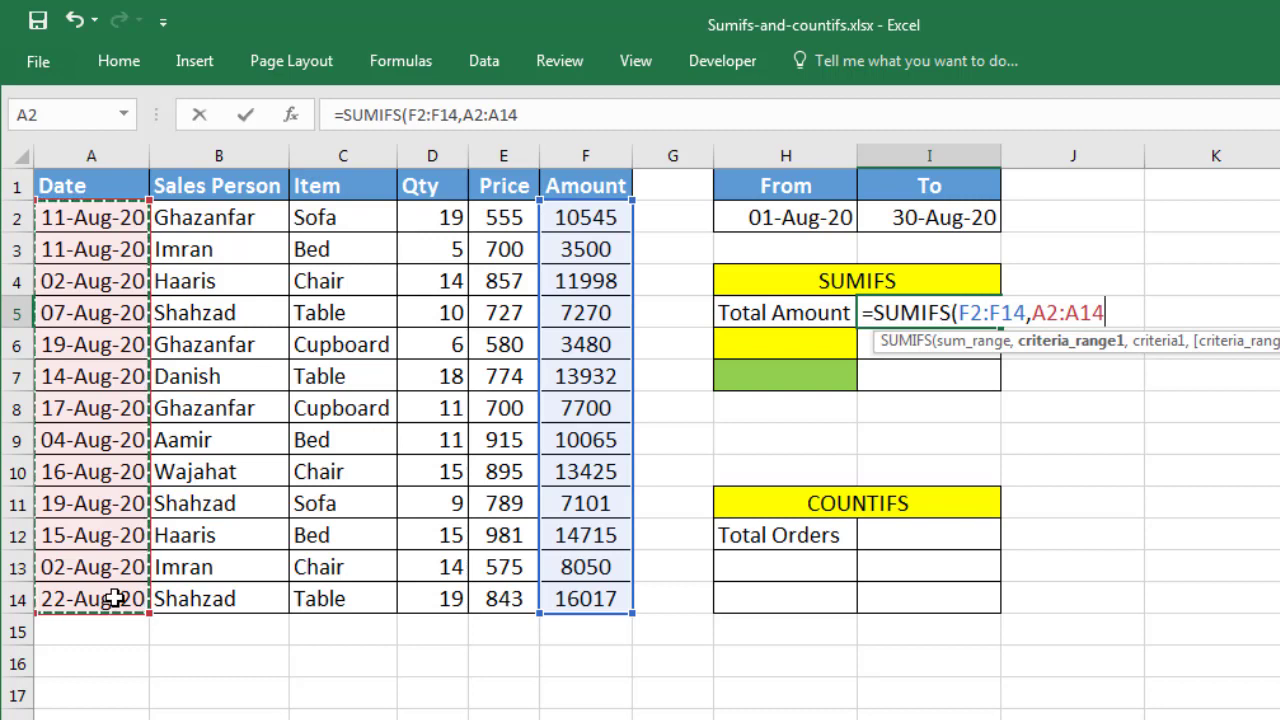
pyautogui.write(',')
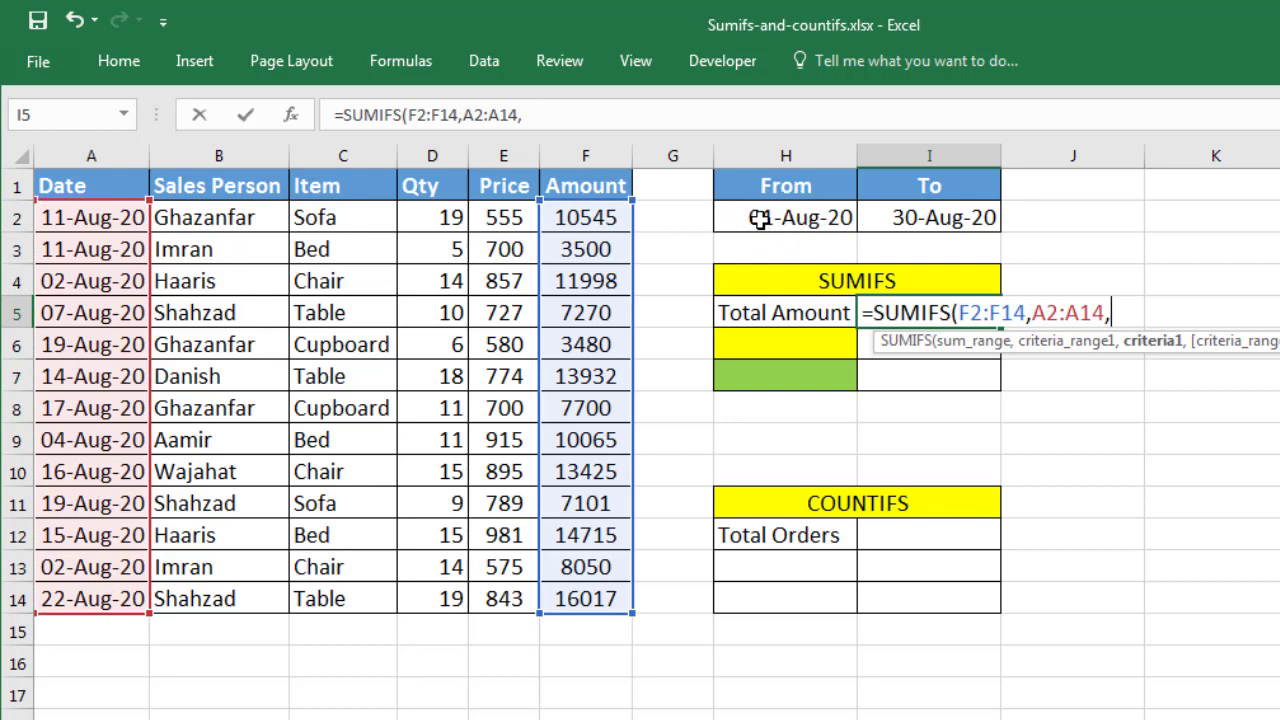
pyautogui.write('">="&')
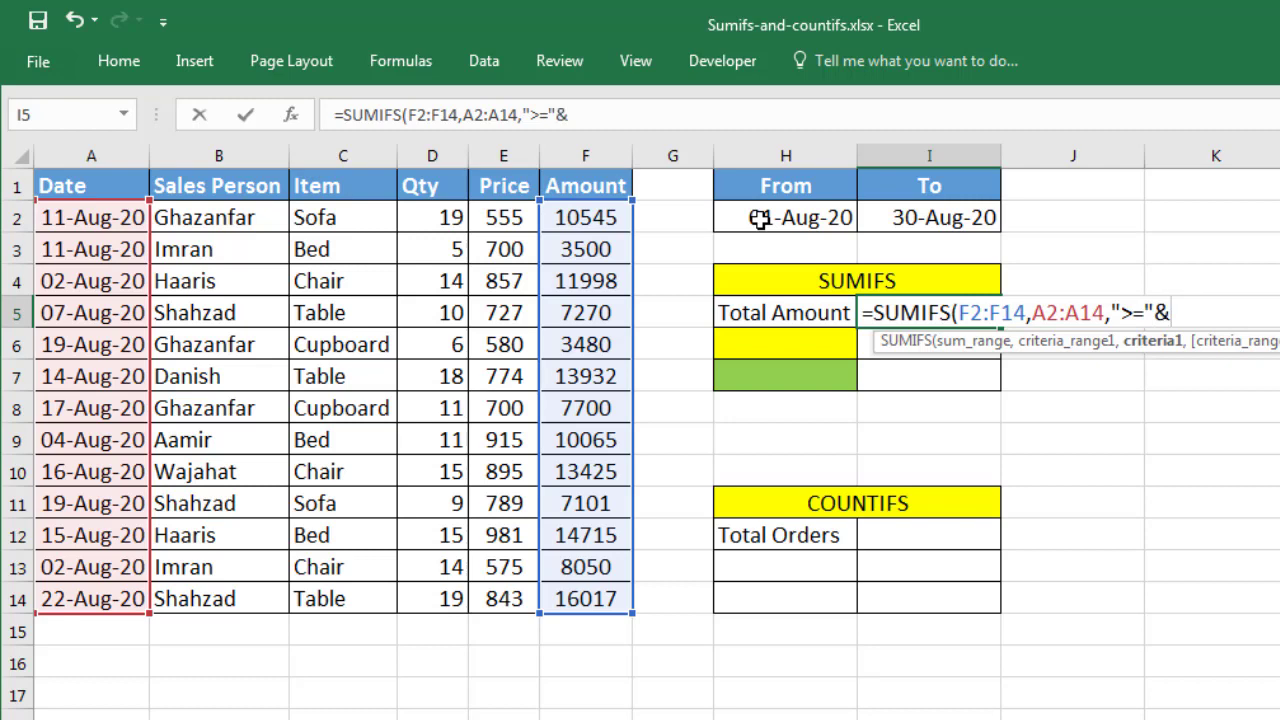
pyautogui.click(791, 225)
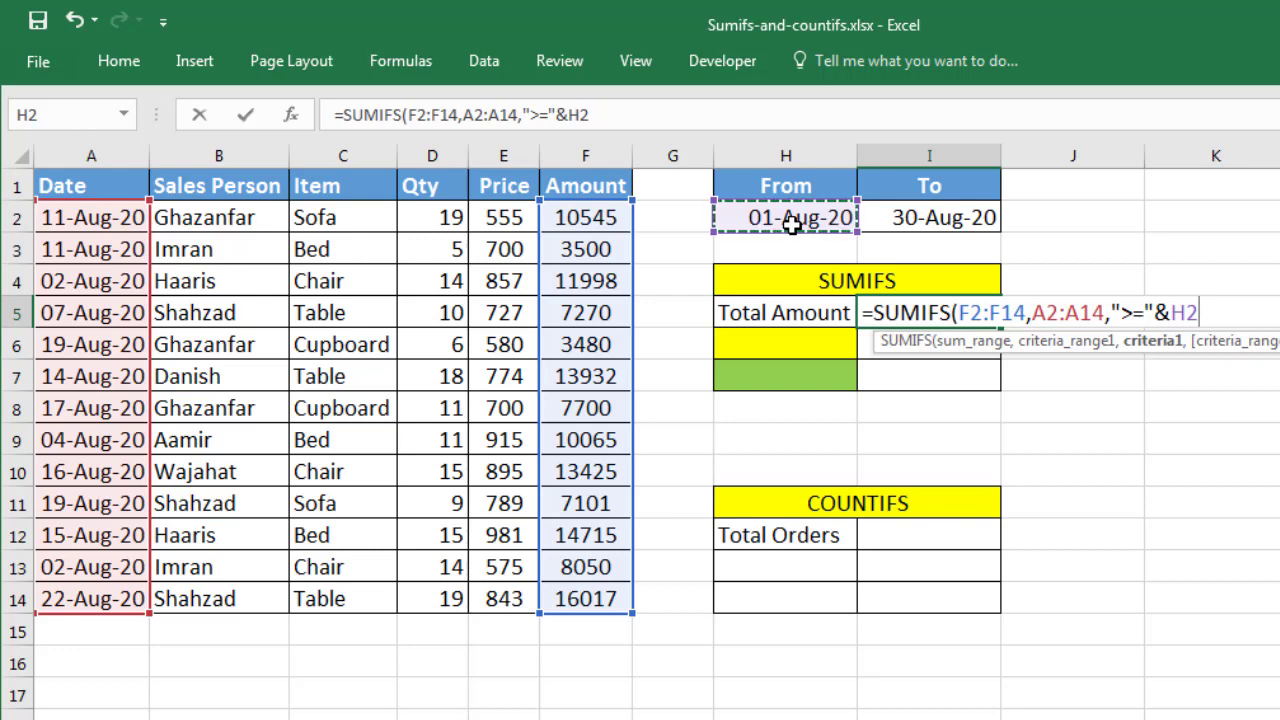
pyautogui.write(',')
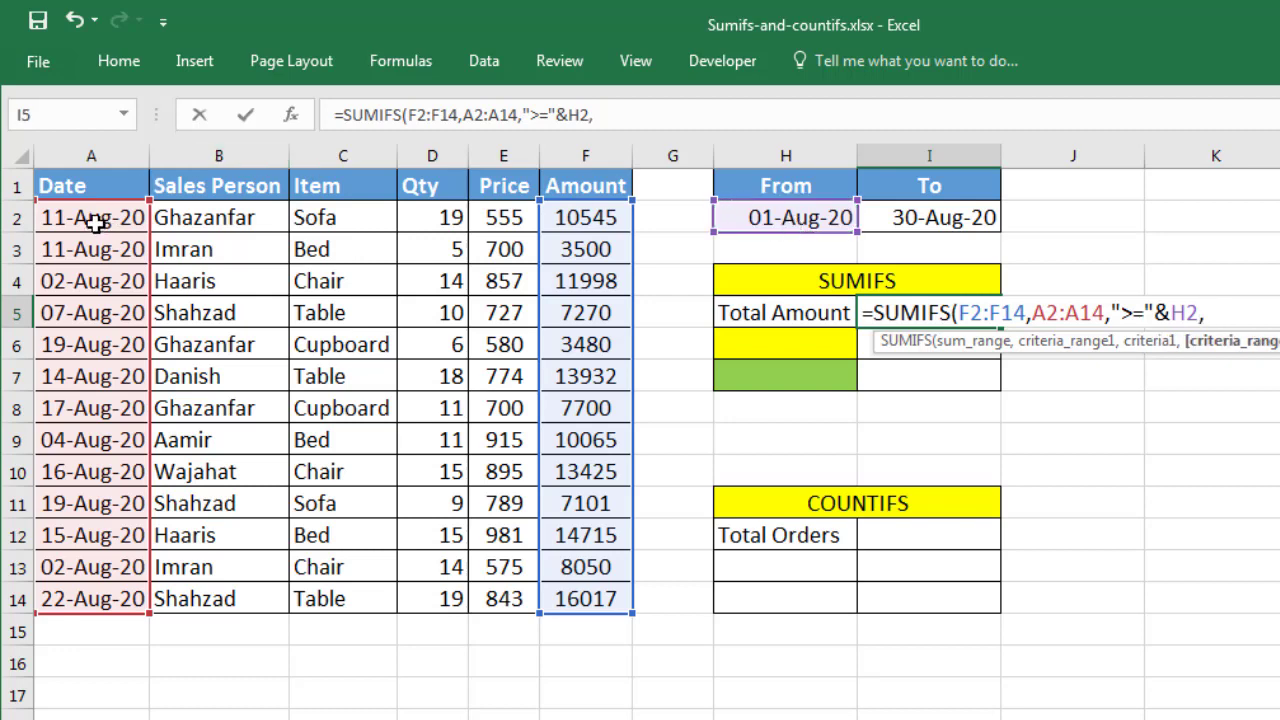
# - Complete the I5 formula with date range A2:A14 and criterion "<="&I2, and compare its result with the sum of F2:F14
pyautogui.moveTo(95, 222); pyautogui.dragTo(86, 600)
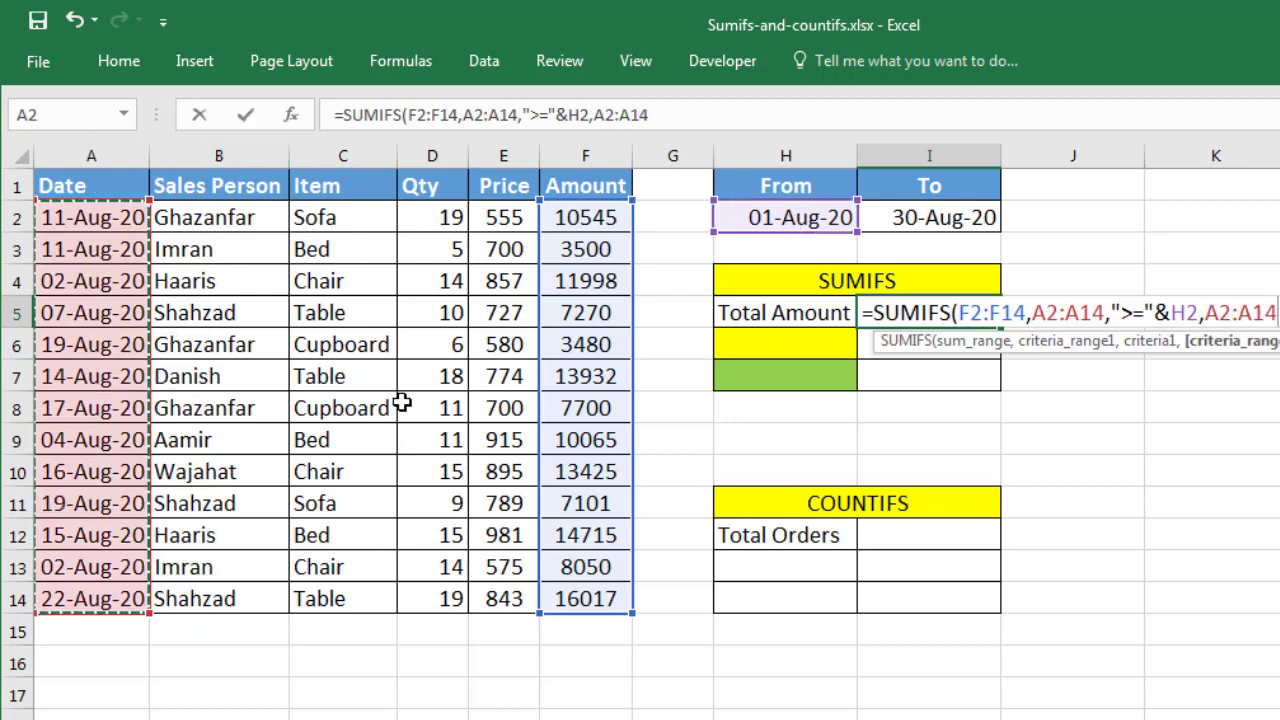
pyautogui.write(',')
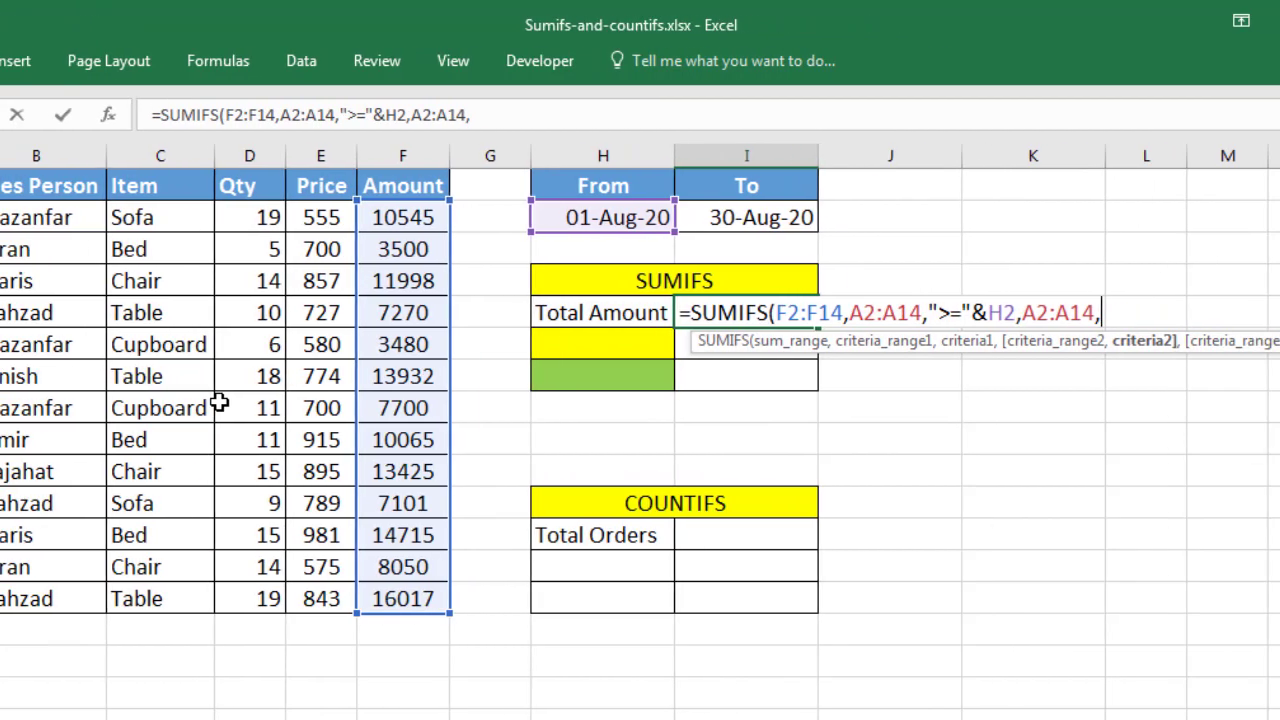
pyautogui.write('"<=')
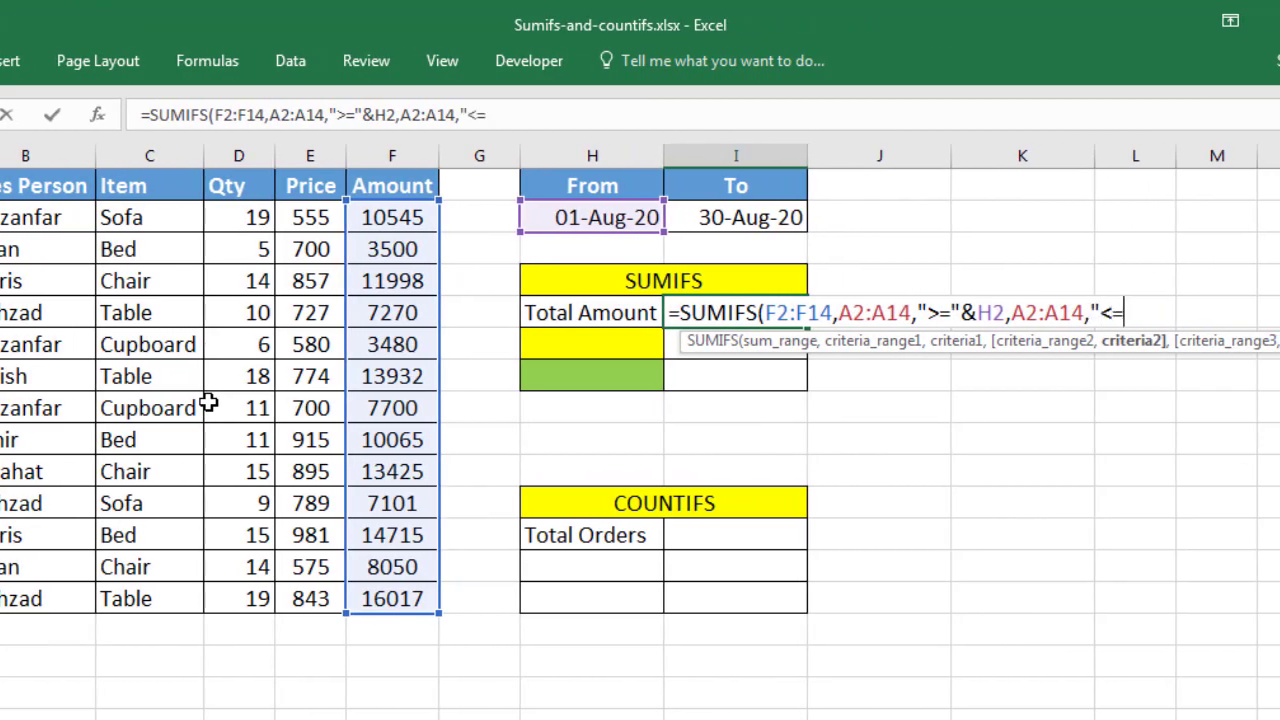
pyautogui.write('"&')
pyautogui.click(735, 222)
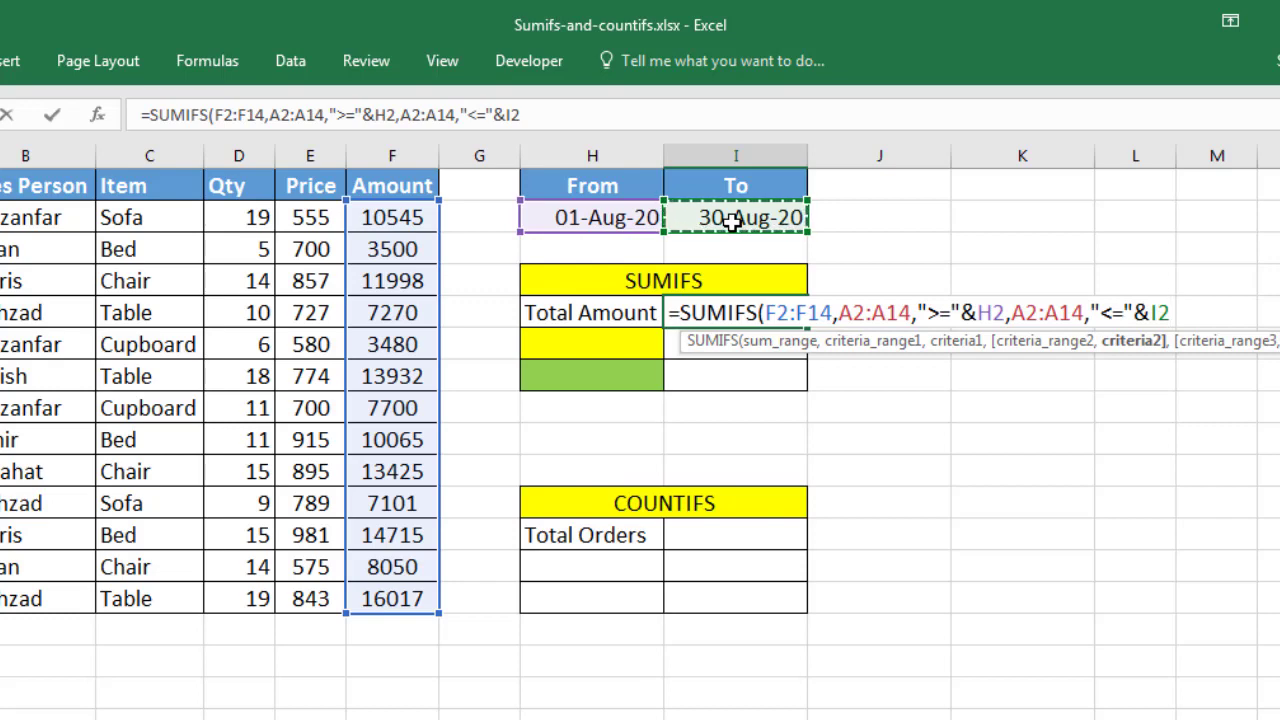
pyautogui.write(')')
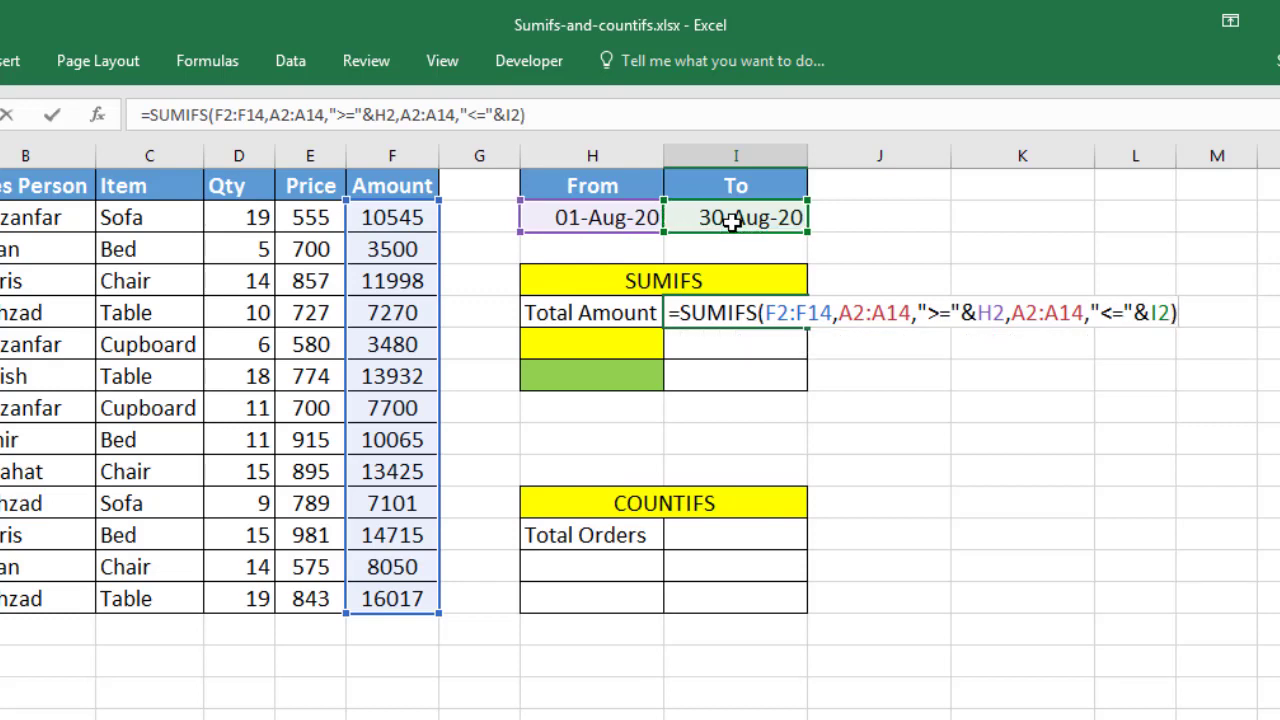
pyautogui.hotkey('ctrl', 'Return')
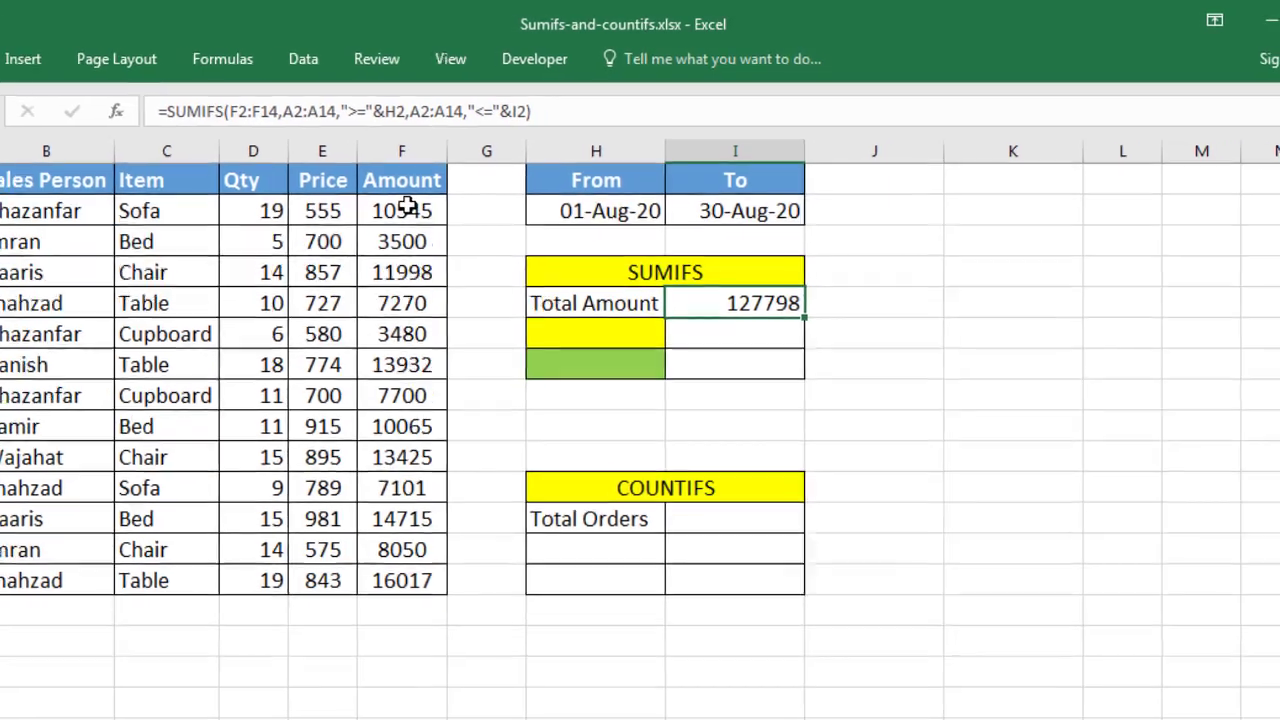
pyautogui.moveTo(395, 218); pyautogui.dragTo(400, 595)
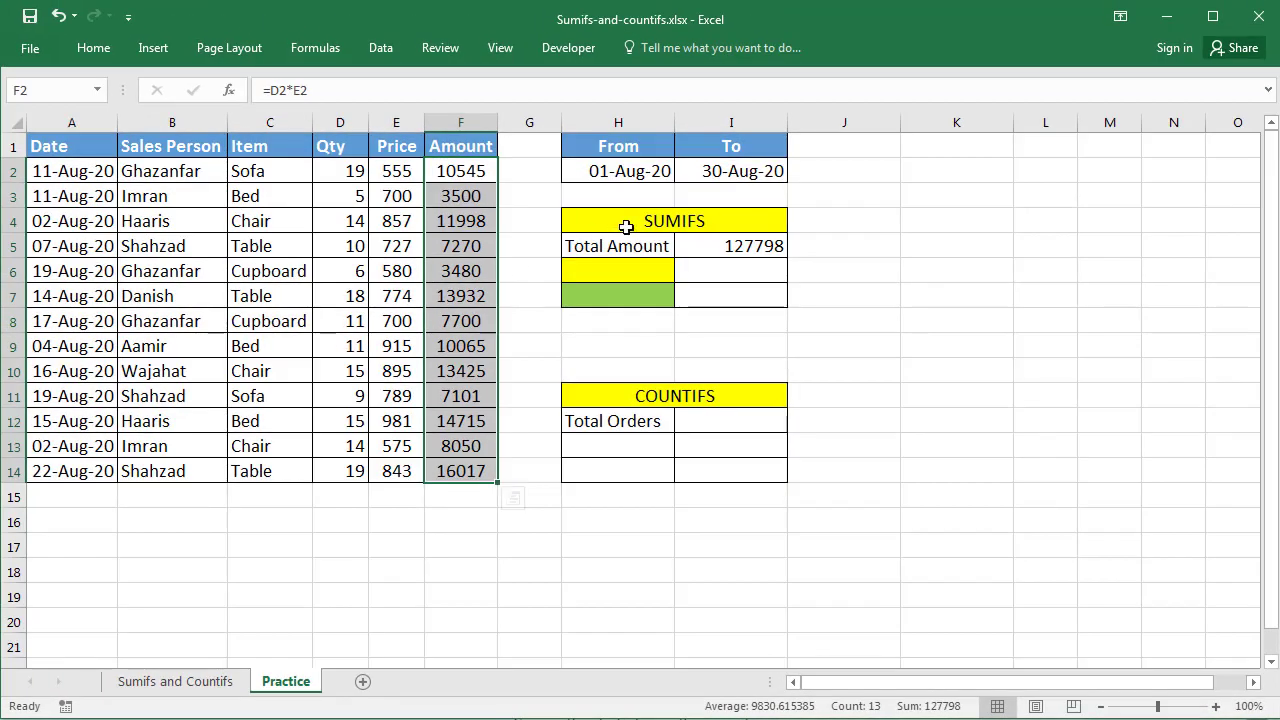
pyautogui.click(725, 246)
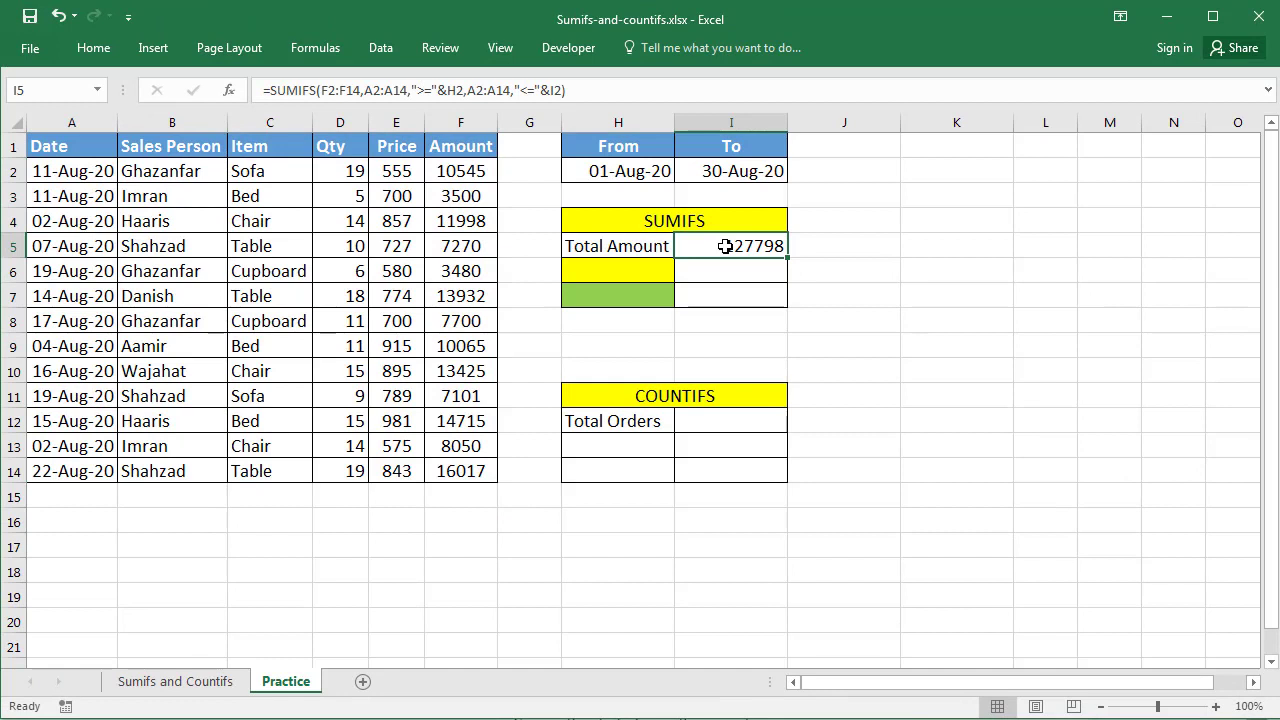
# - Set the To date in I2 to 11-08-2020 and check the recalculated Total Amount in I5
pyautogui.click(712, 174)
pyautogui.press('F2')
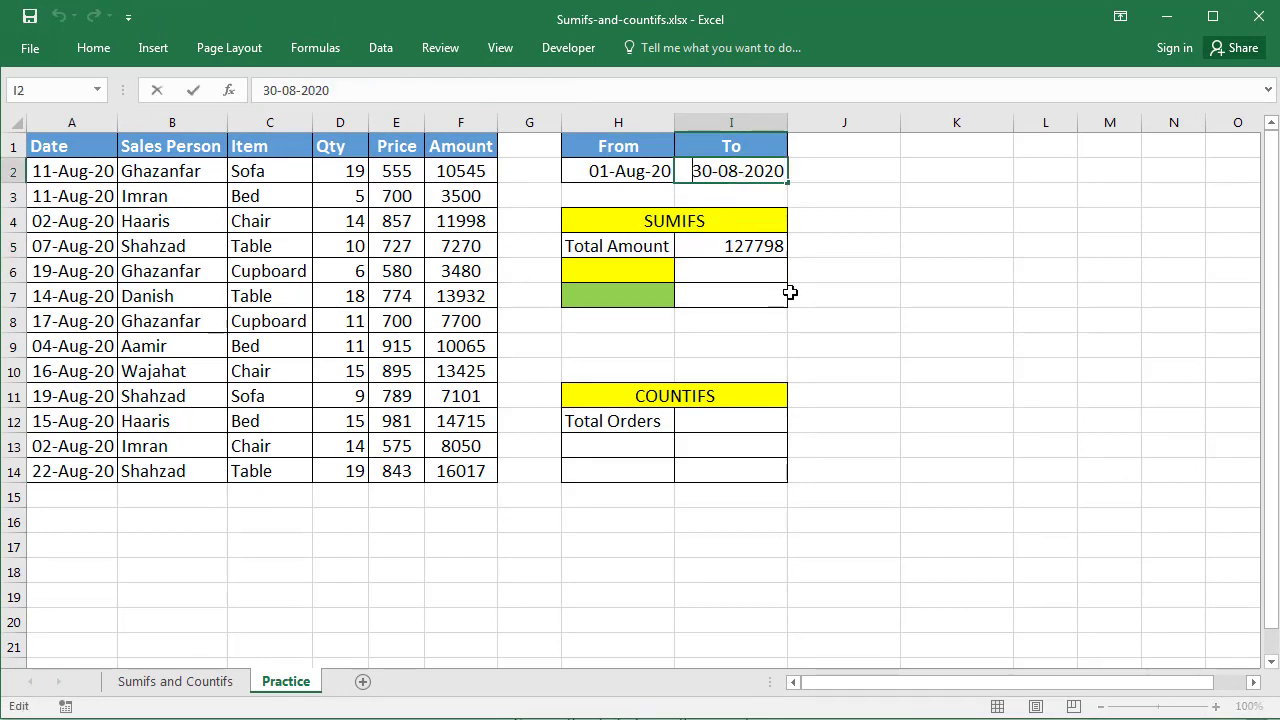
pyautogui.press('Delete')
pyautogui.press('Delete')
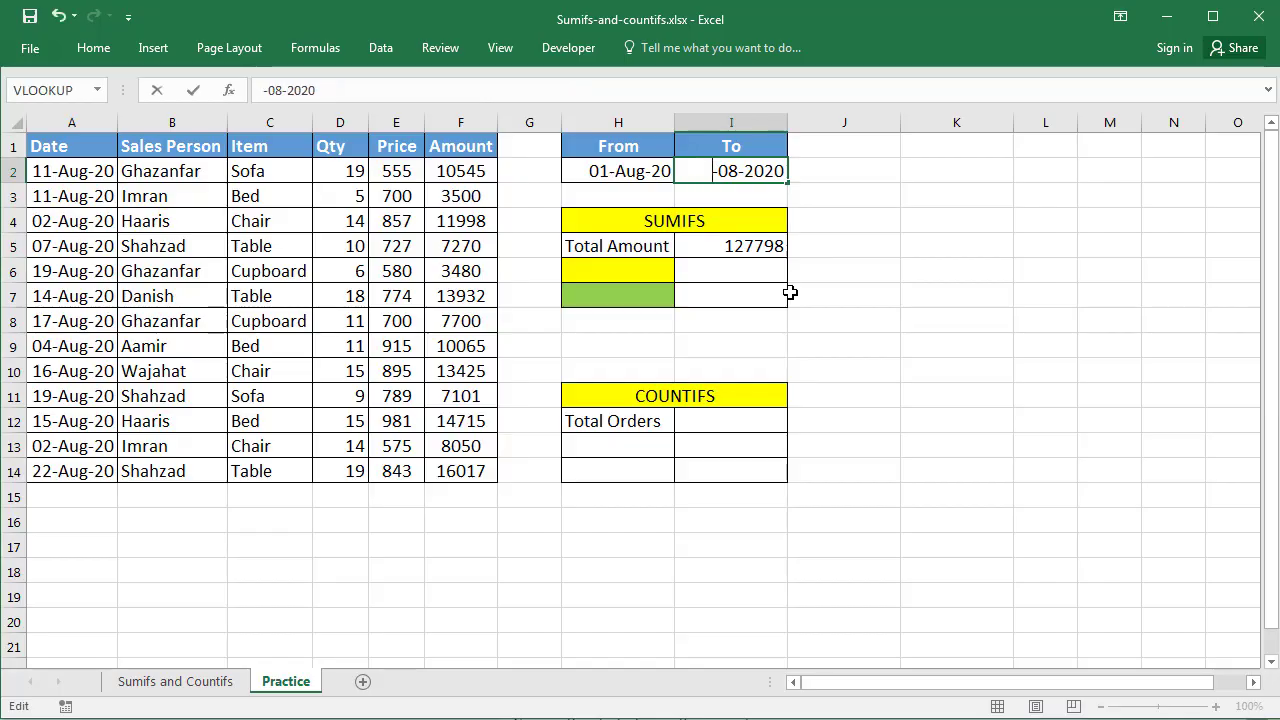
pyautogui.write('11')
pyautogui.press('Return')
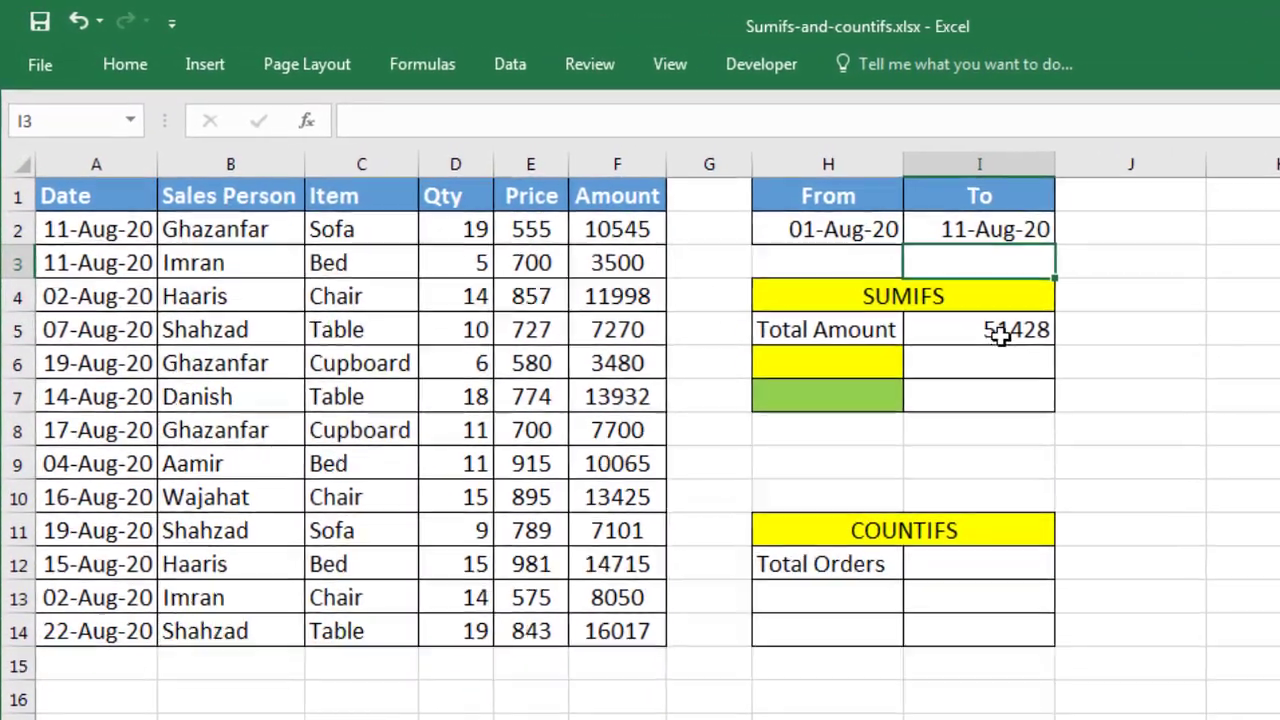
pyautogui.click(942, 312)
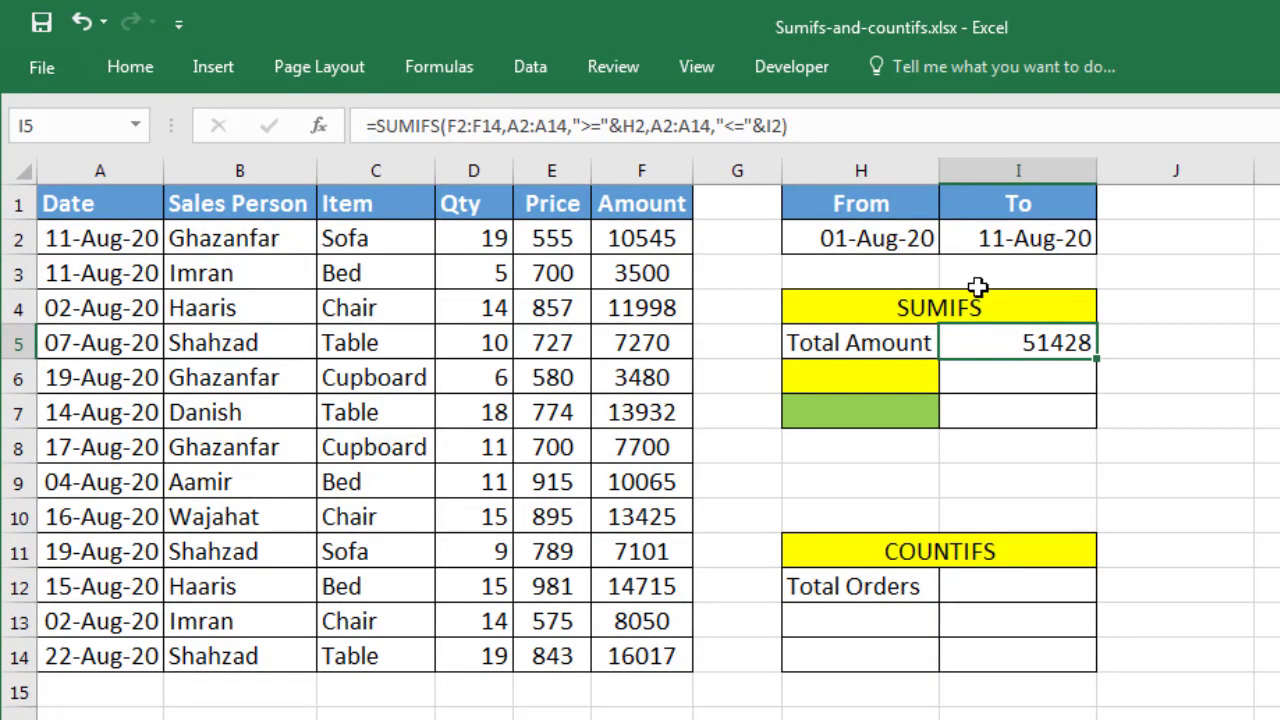
# - Set the To date in I2 to 02-08-2020
pyautogui.click(990, 238)
pyautogui.press('F2')
pyautogui.press('Home')
pyautogui.press('Delete')
pyautogui.press('Delete')
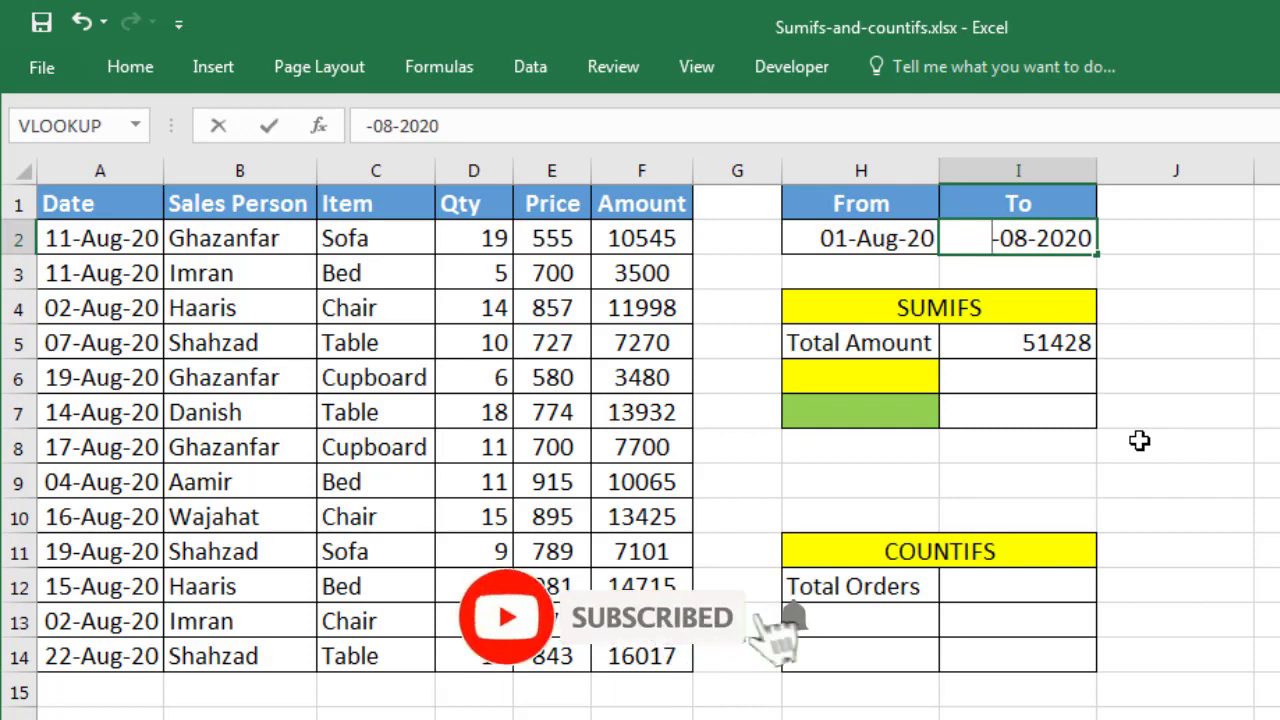
pyautogui.write('02')
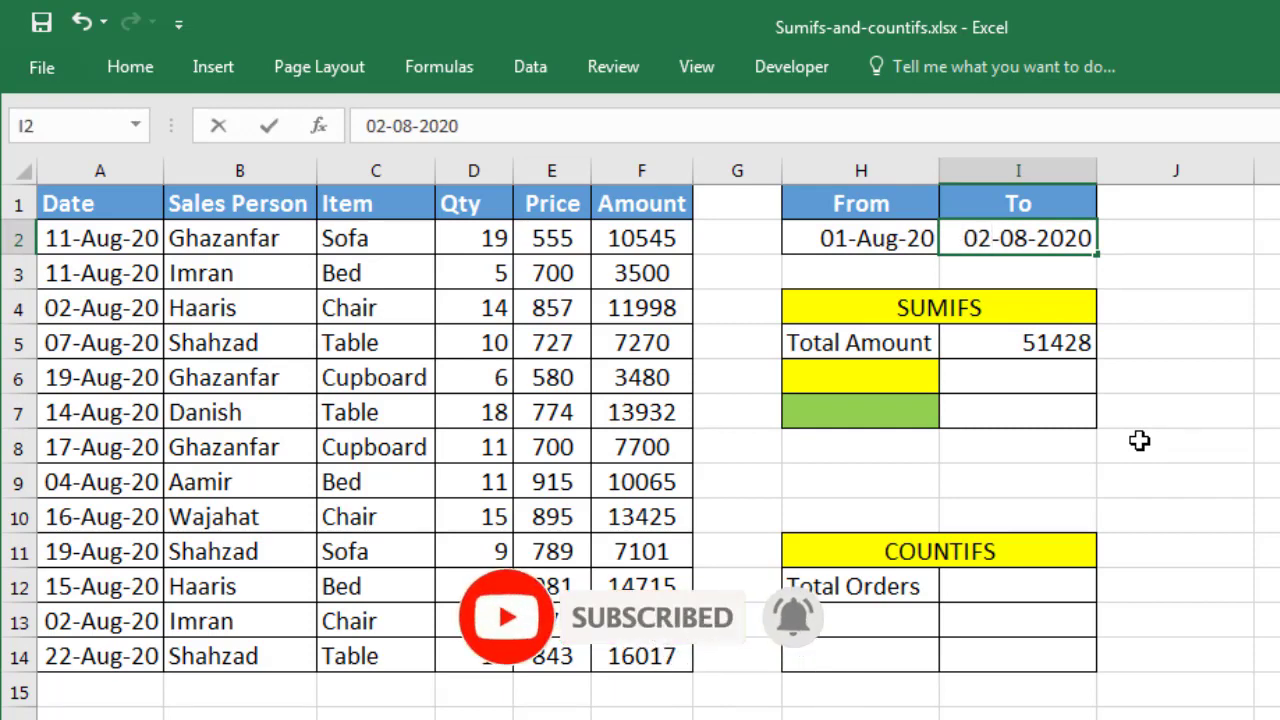
pyautogui.press('Return')
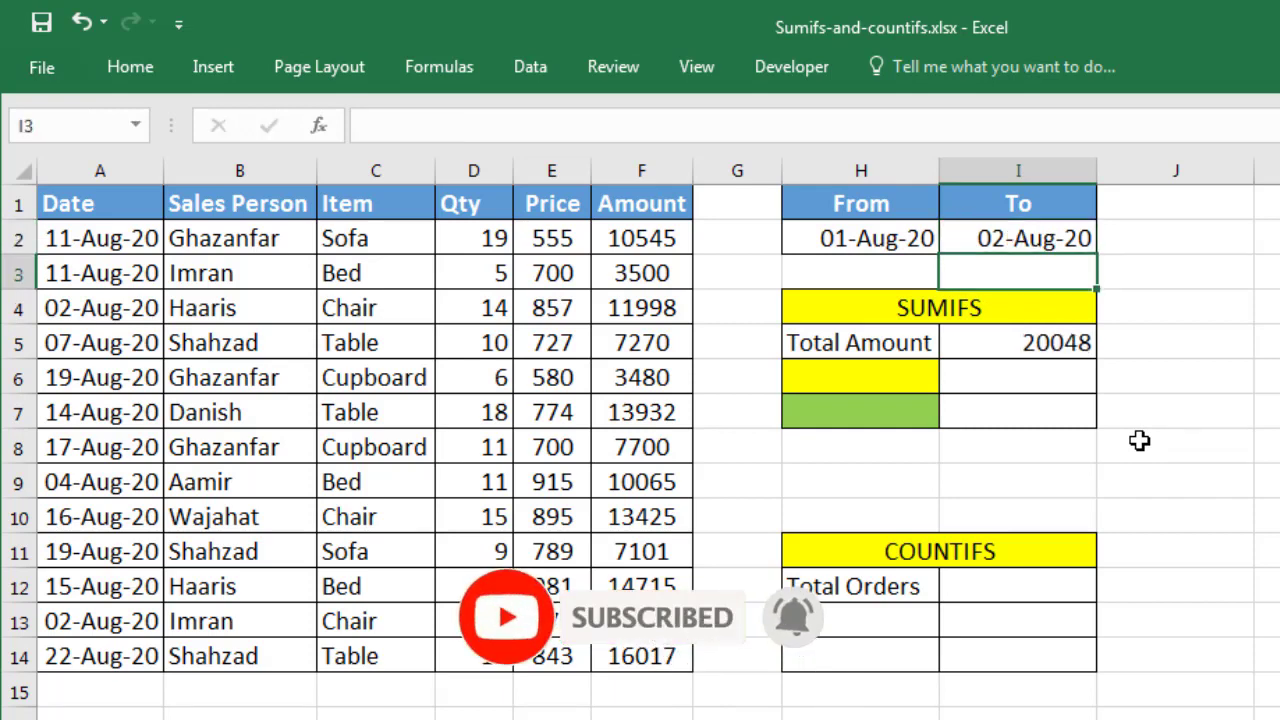
# - Check the Total Amount in I5 against the amounts in F4 and F13 for the 02-Aug-20 orders
pyautogui.click(82, 310)
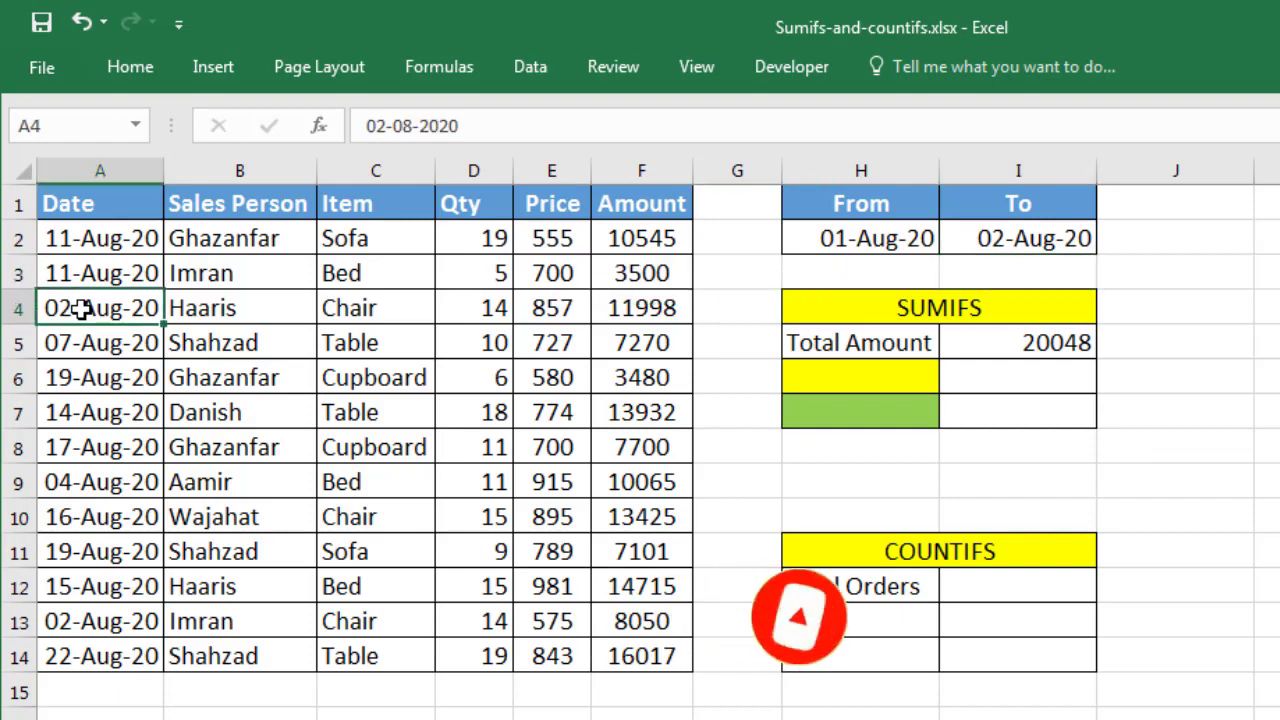
pyautogui.click(66, 622)
pyautogui.click(630, 624)
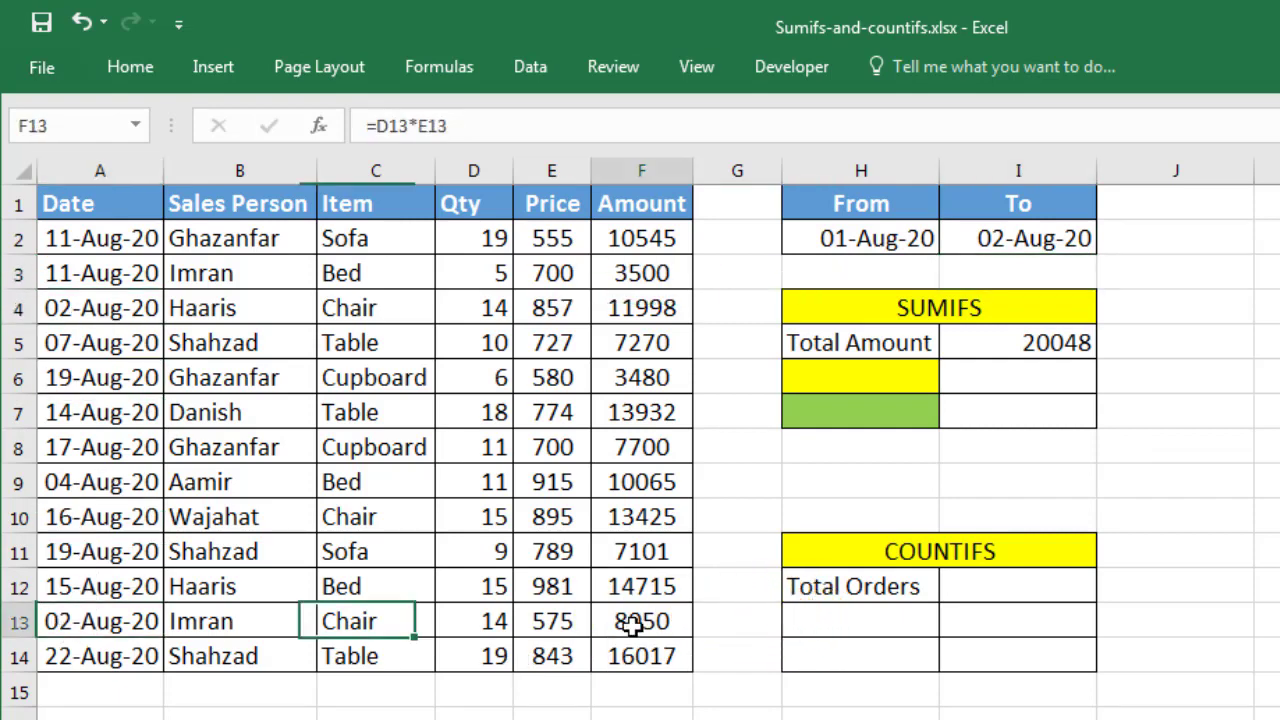
pyautogui.click(627, 311)
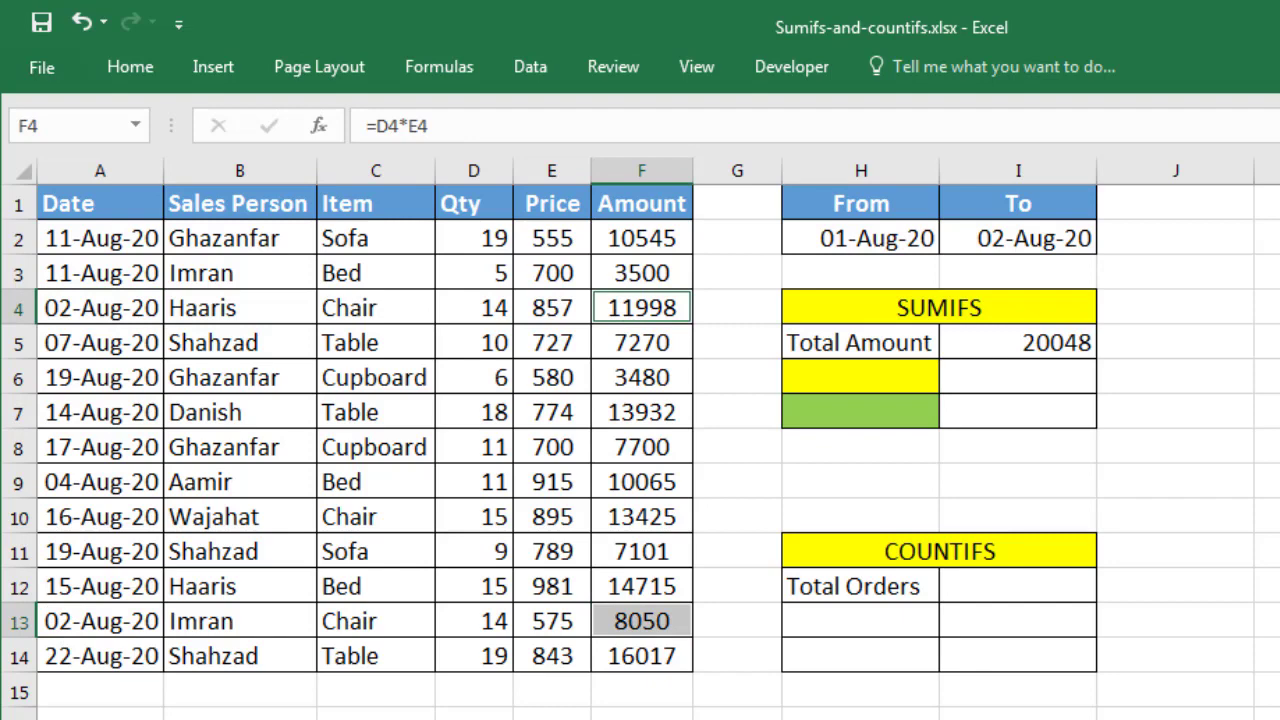
pyautogui.click(1045, 342)
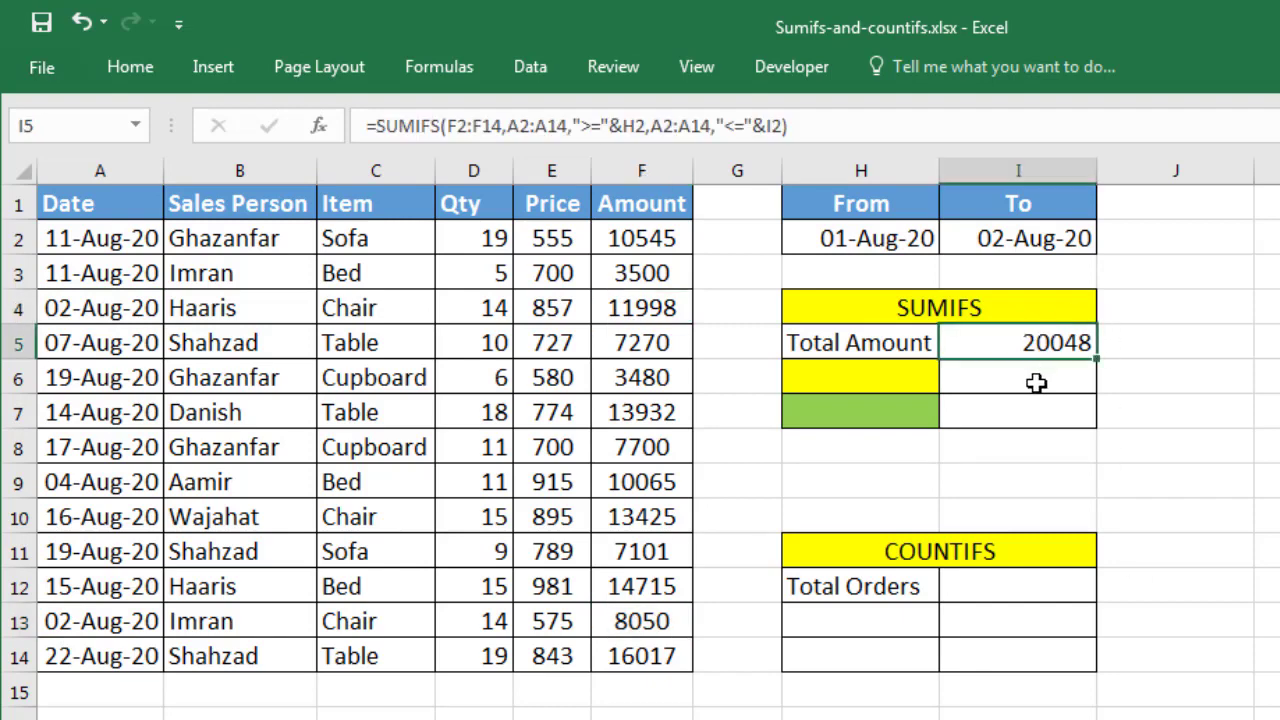
# - Enter the sales person's name from B2 in H6 as the criterion below Total Amount
pyautogui.click(1040, 381)
pyautogui.click(1000, 348)
pyautogui.press('Down')
pyautogui.press('Left')
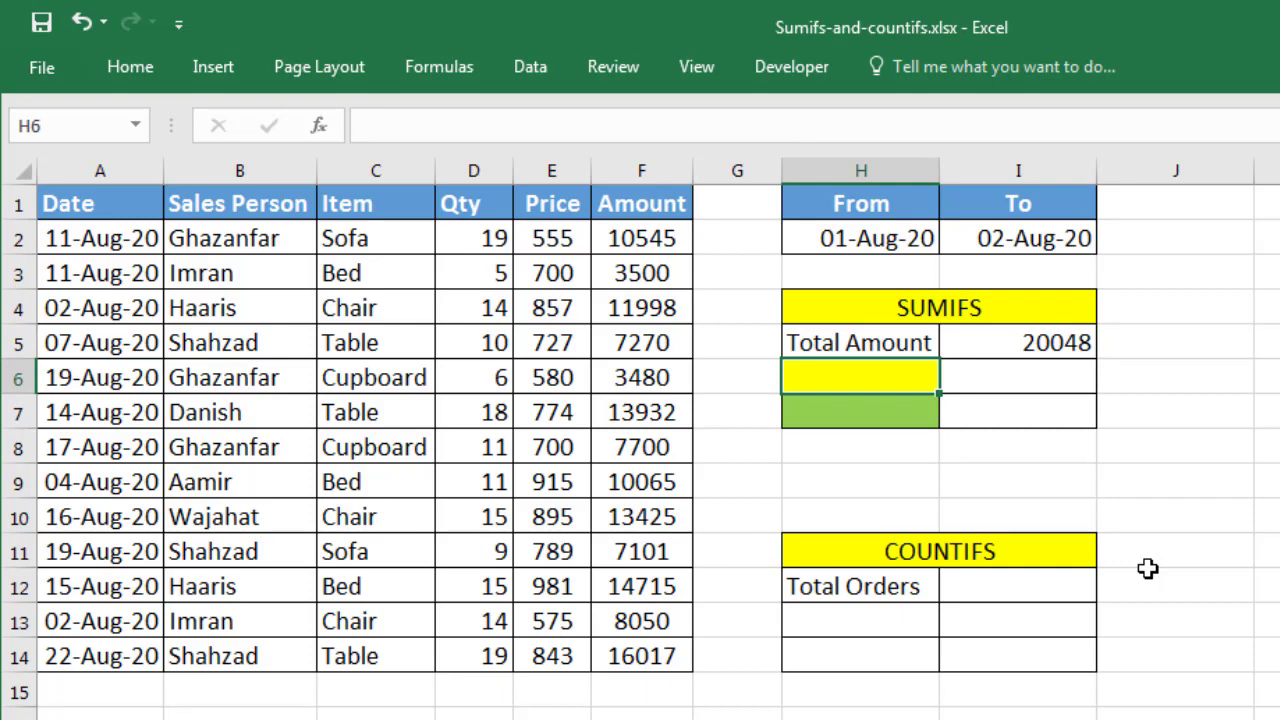
pyautogui.write('Ghazanfar')
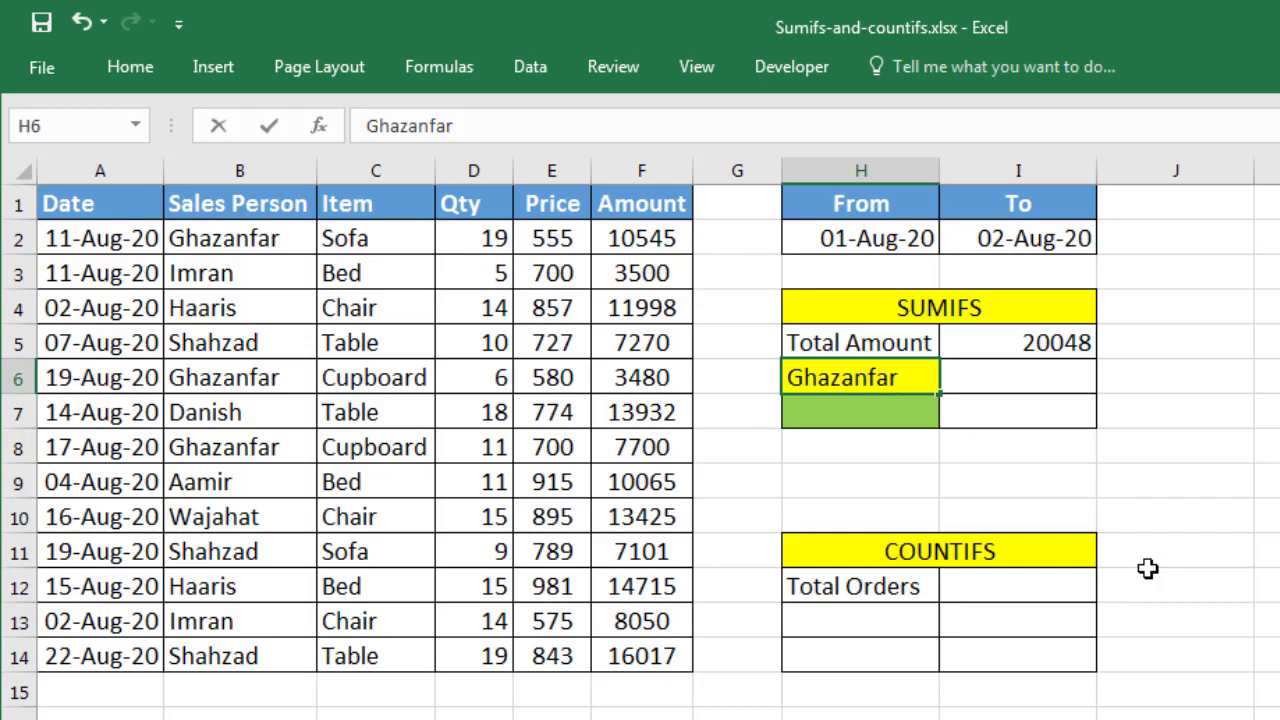
pyautogui.press('Tab')
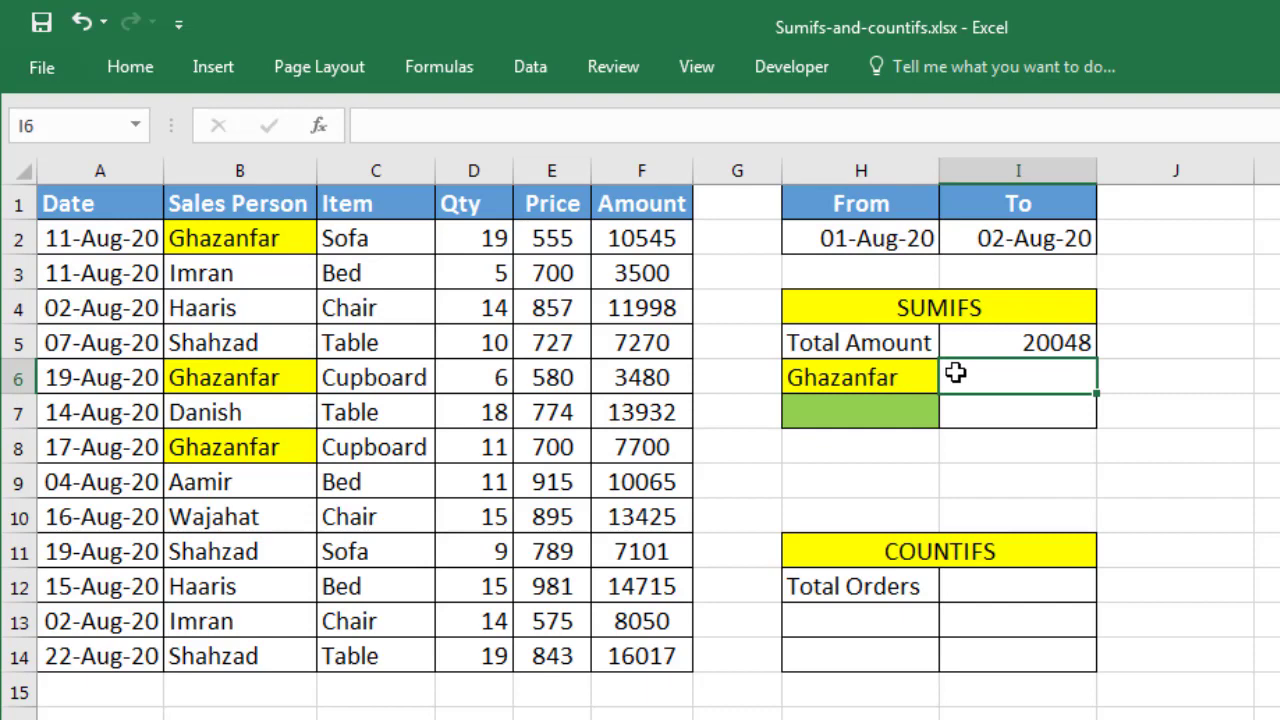
# - Start a SUMIFS formula in I6 with the Amount cells F2:F14 as the sum range
pyautogui.write('=sum')
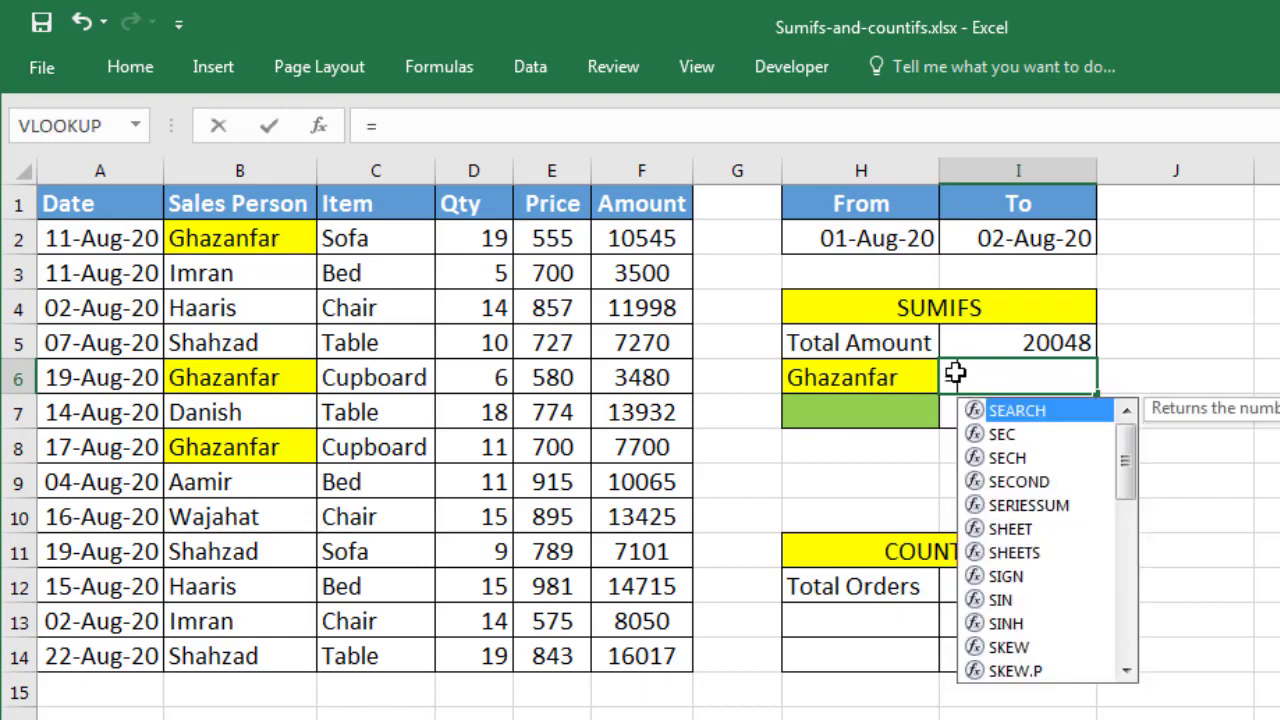
pyautogui.press('Down')
pyautogui.press('Down')
pyautogui.press('Tab')
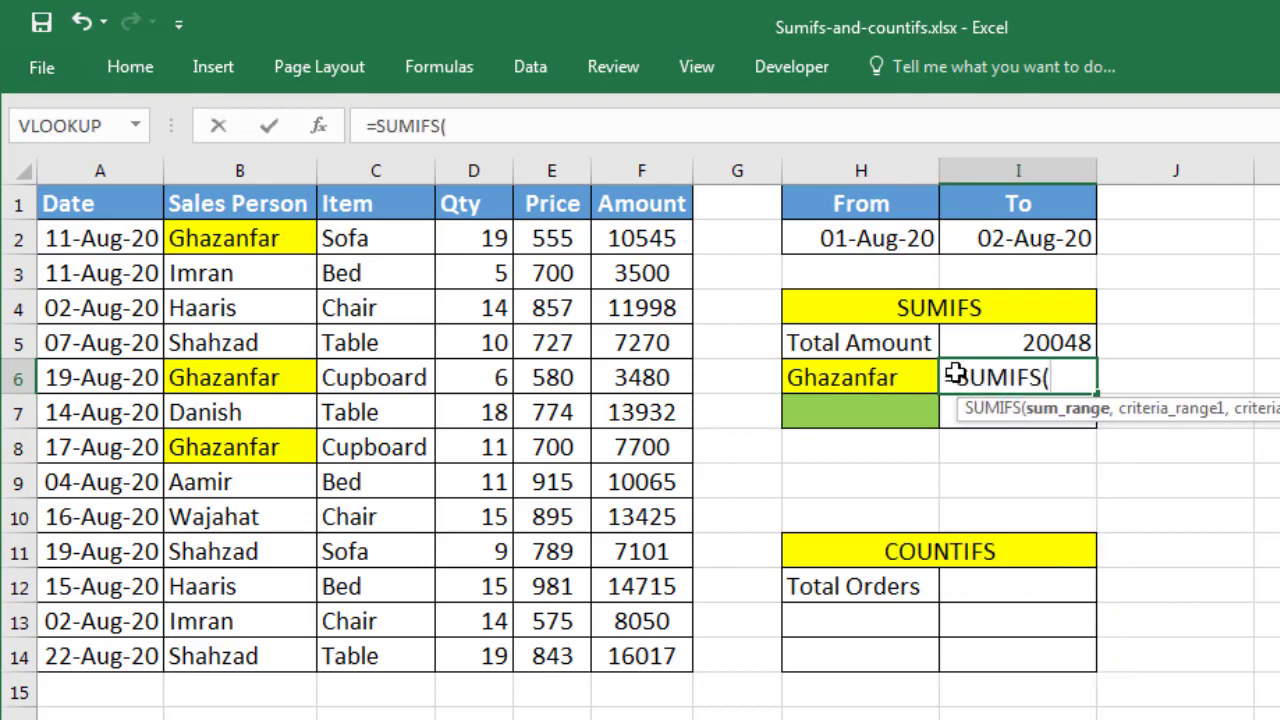
pyautogui.moveTo(625, 240); pyautogui.dragTo(624, 662)
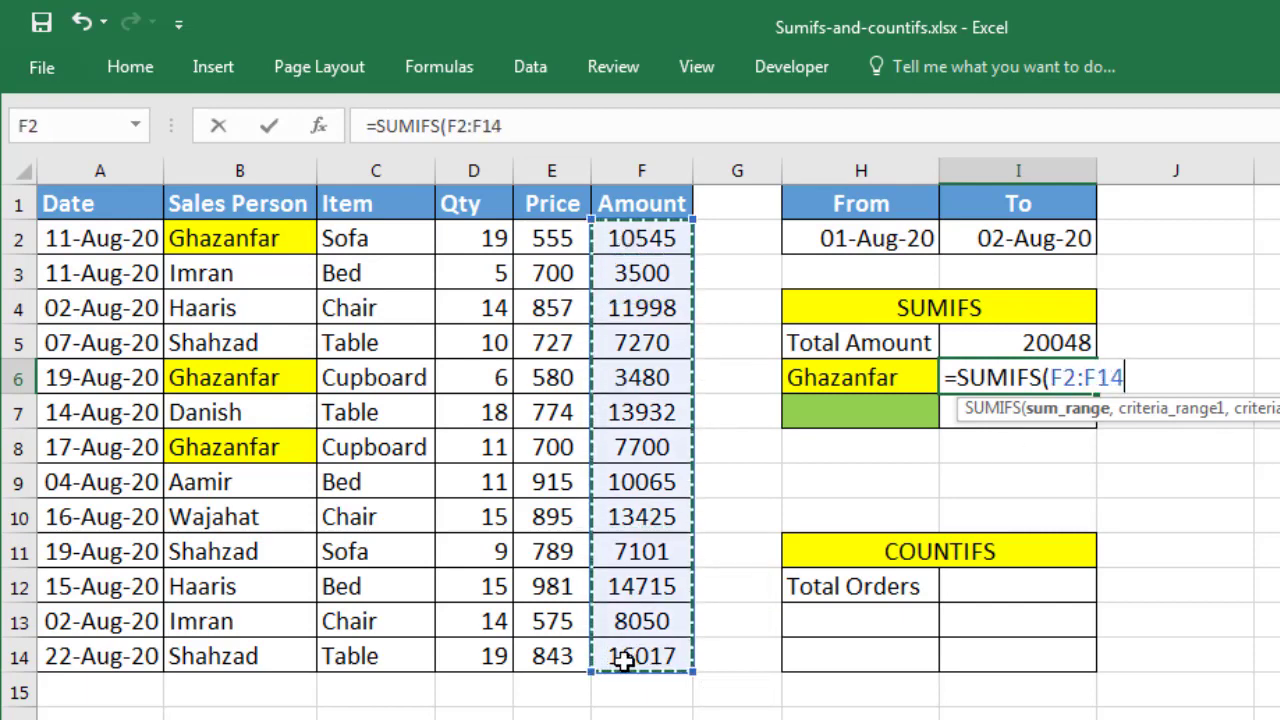
pyautogui.write(',')
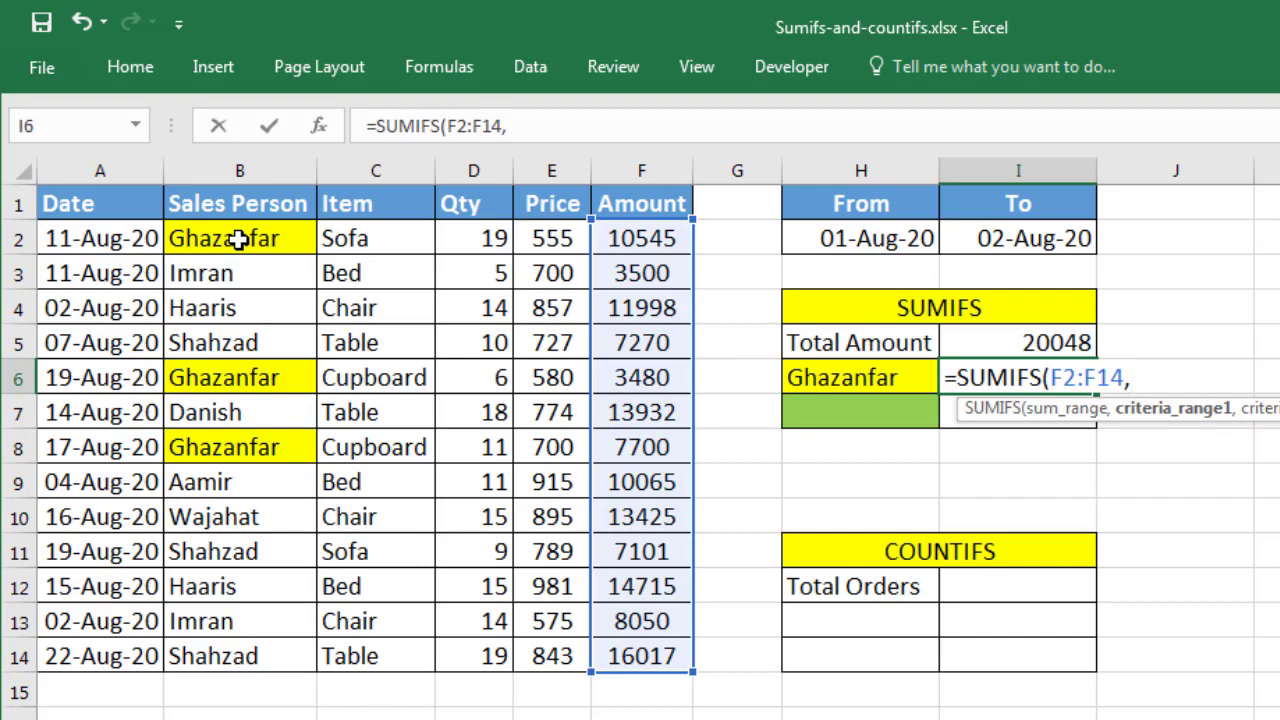
# - Complete the I6 formula with criteria range B2:B14 and the sales person in H6 as the criterion
pyautogui.moveTo(238, 238); pyautogui.dragTo(245, 655)
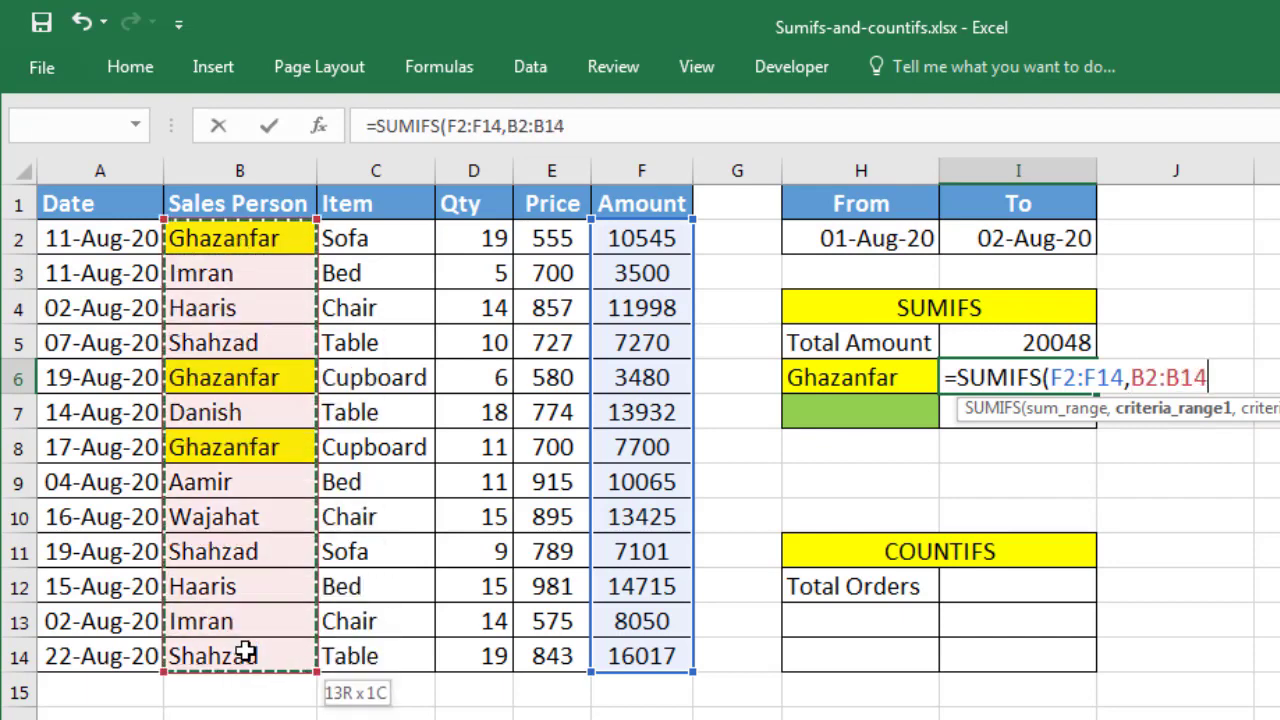
pyautogui.write(',')
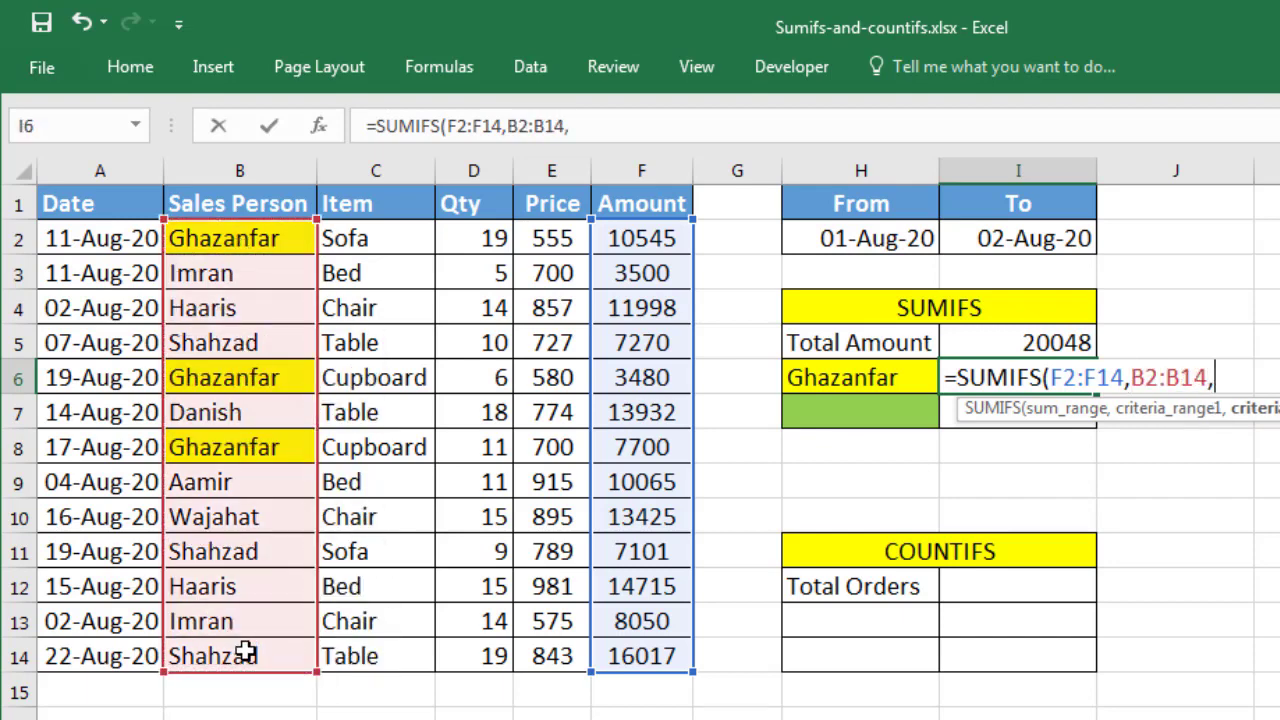
pyautogui.click(877, 377)
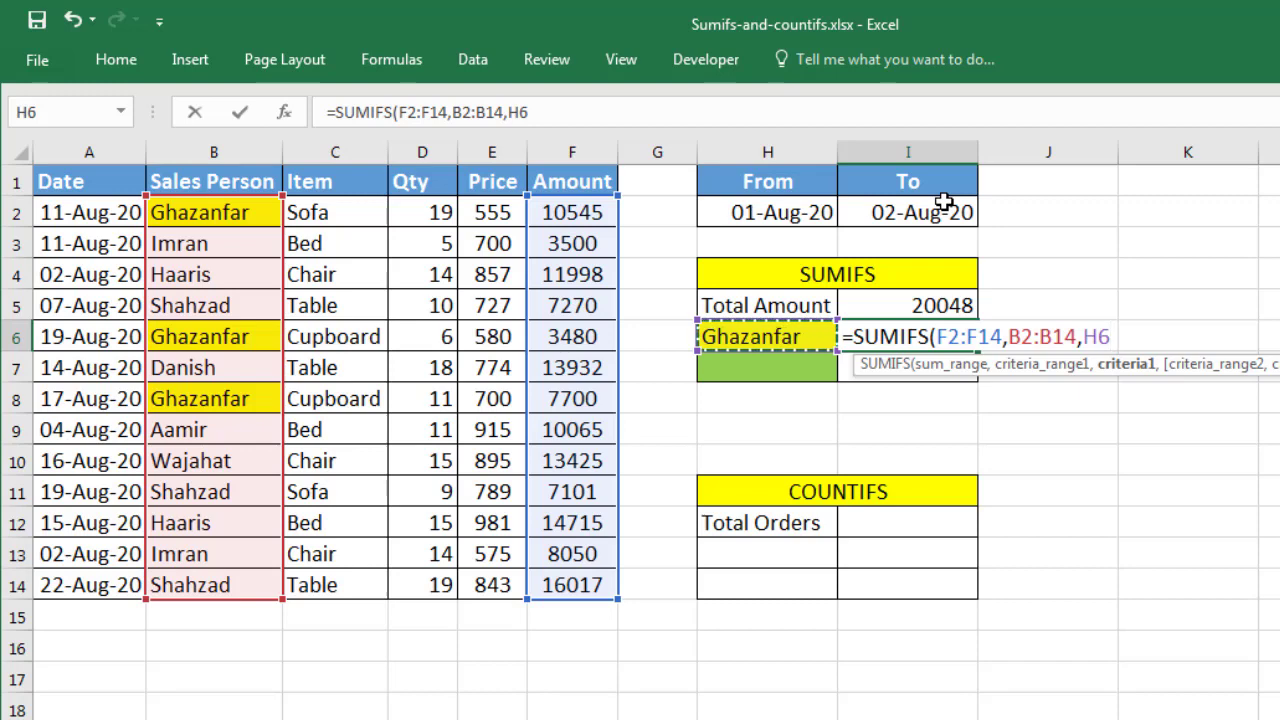
pyautogui.write(')')
pyautogui.hotkey('ctrl', 'Return')
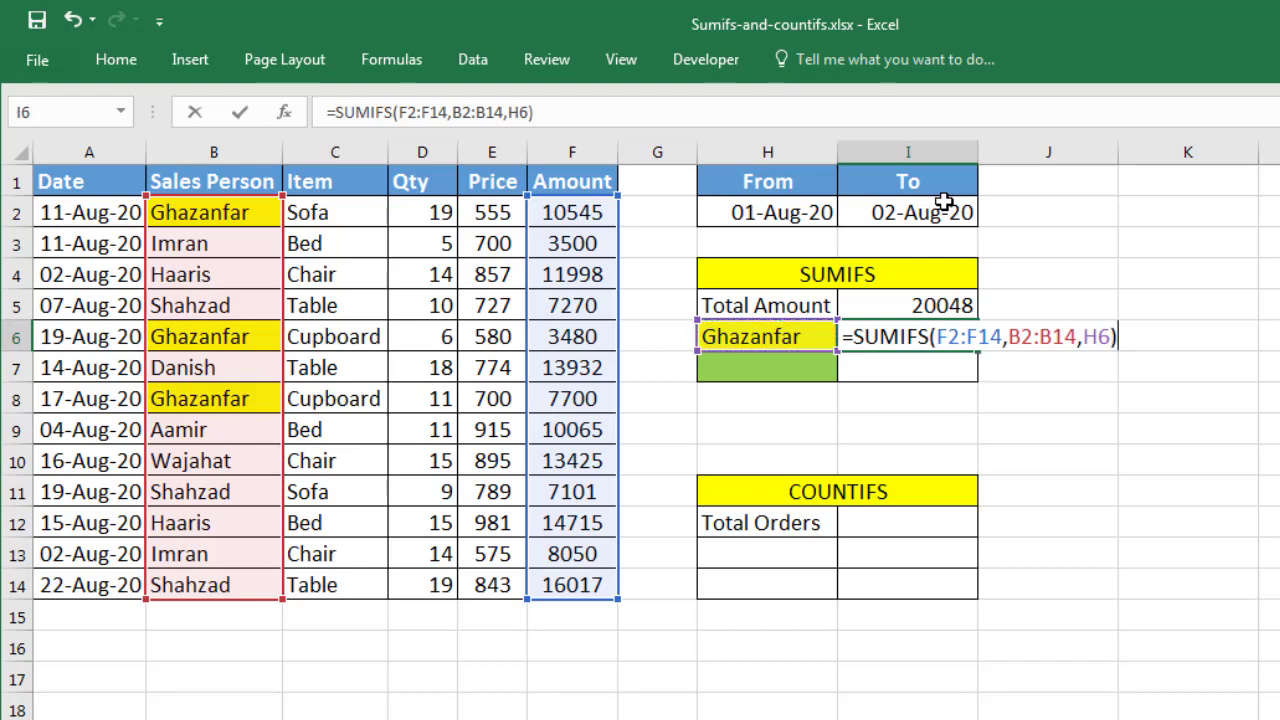
pyautogui.press('Up')
pyautogui.press('Down')
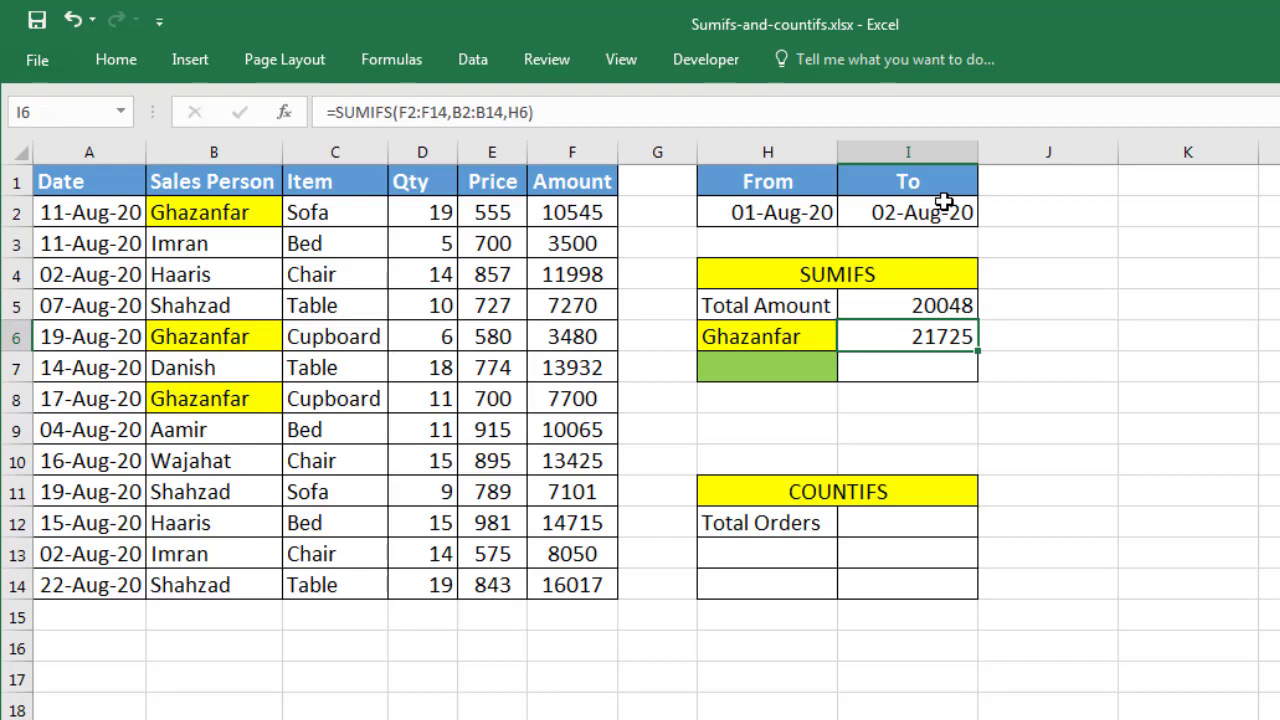
# - Examine the Sales Person cells that match the name in H6 and how they are highlighted
pyautogui.click(811, 332)
pyautogui.click(217, 213)
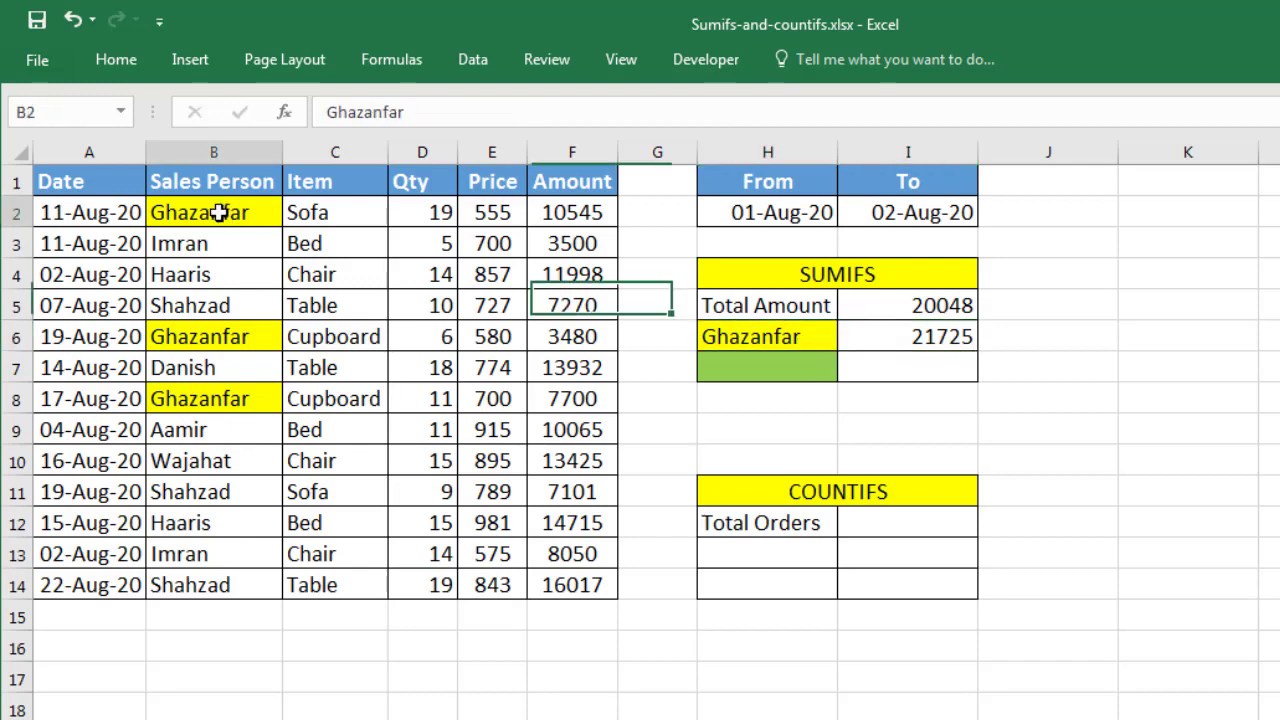
pyautogui.click(222, 330)
pyautogui.click(220, 394)
pyautogui.click(229, 491)
pyautogui.click(225, 305)
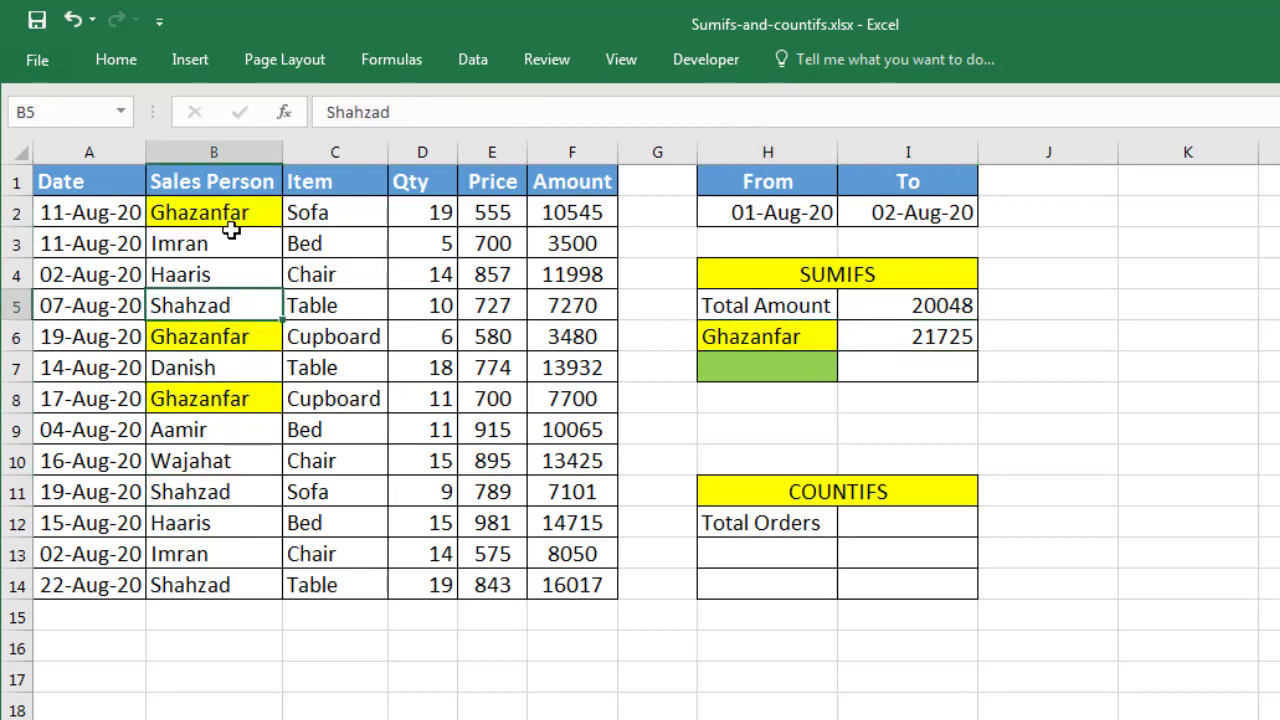
# - Enter Sofa in the green cell H7 as the item criterion
pyautogui.click(757, 376)
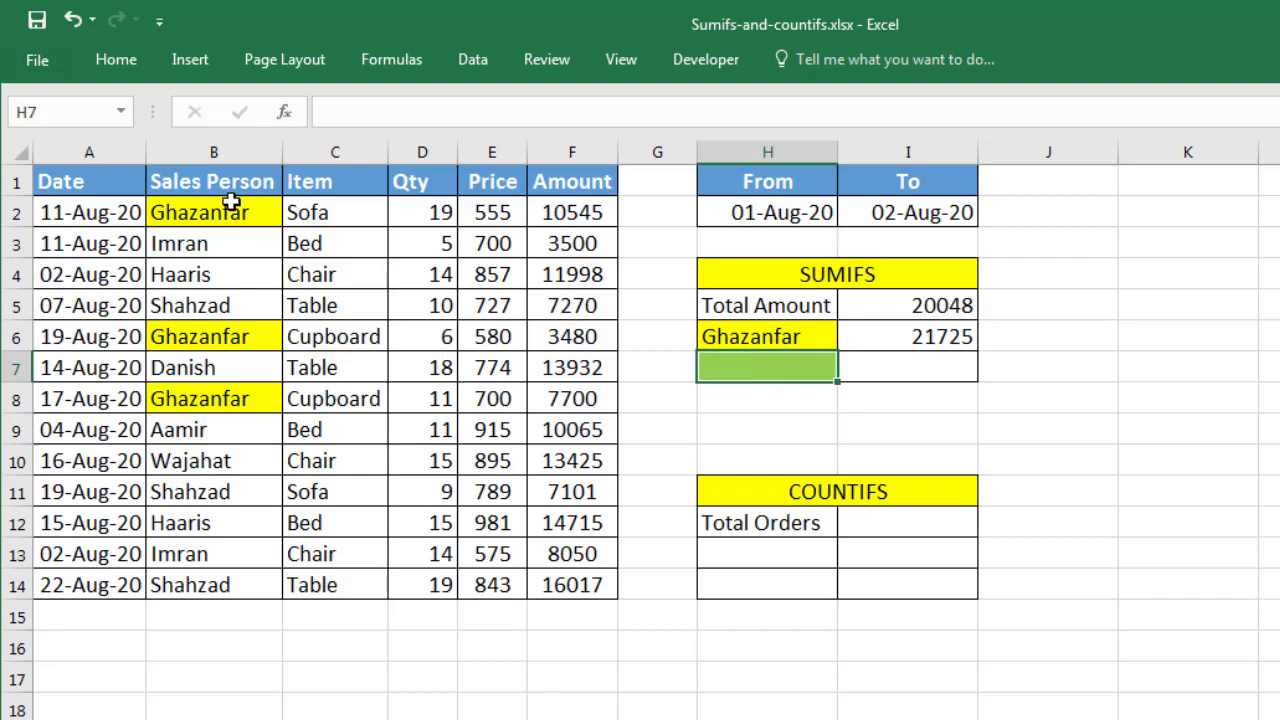
pyautogui.click(767, 339)
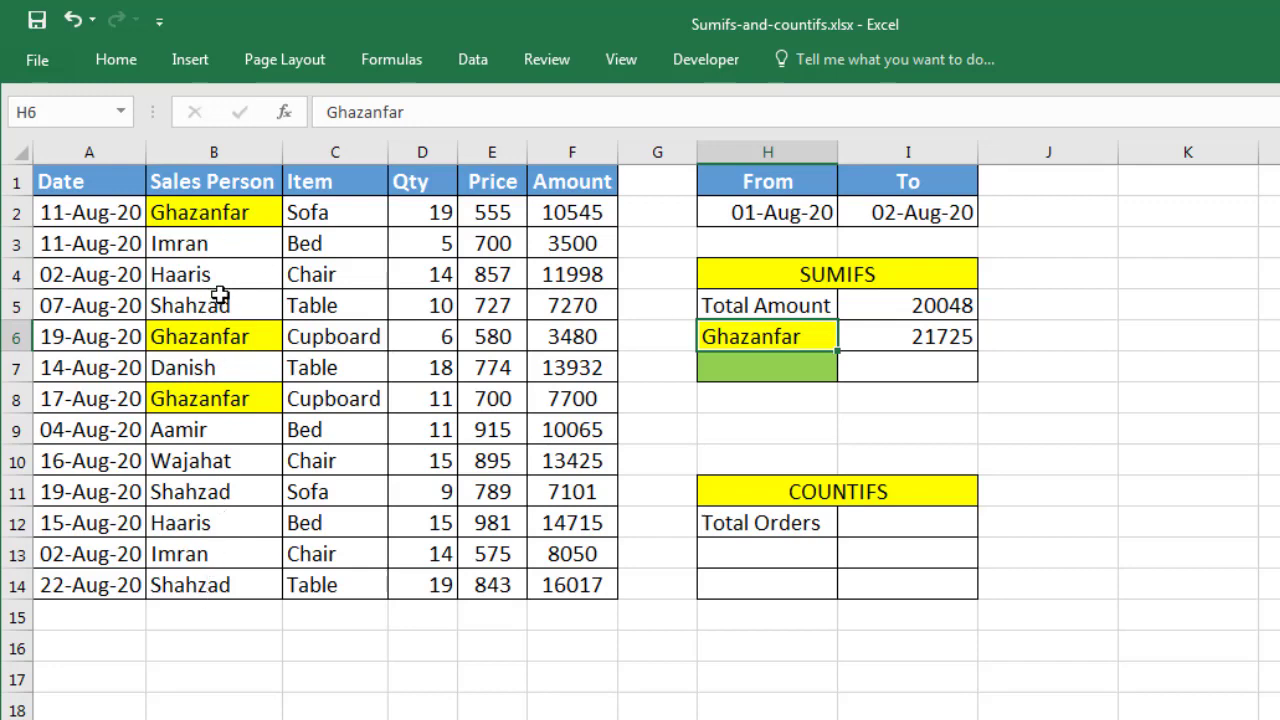
pyautogui.click(795, 374)
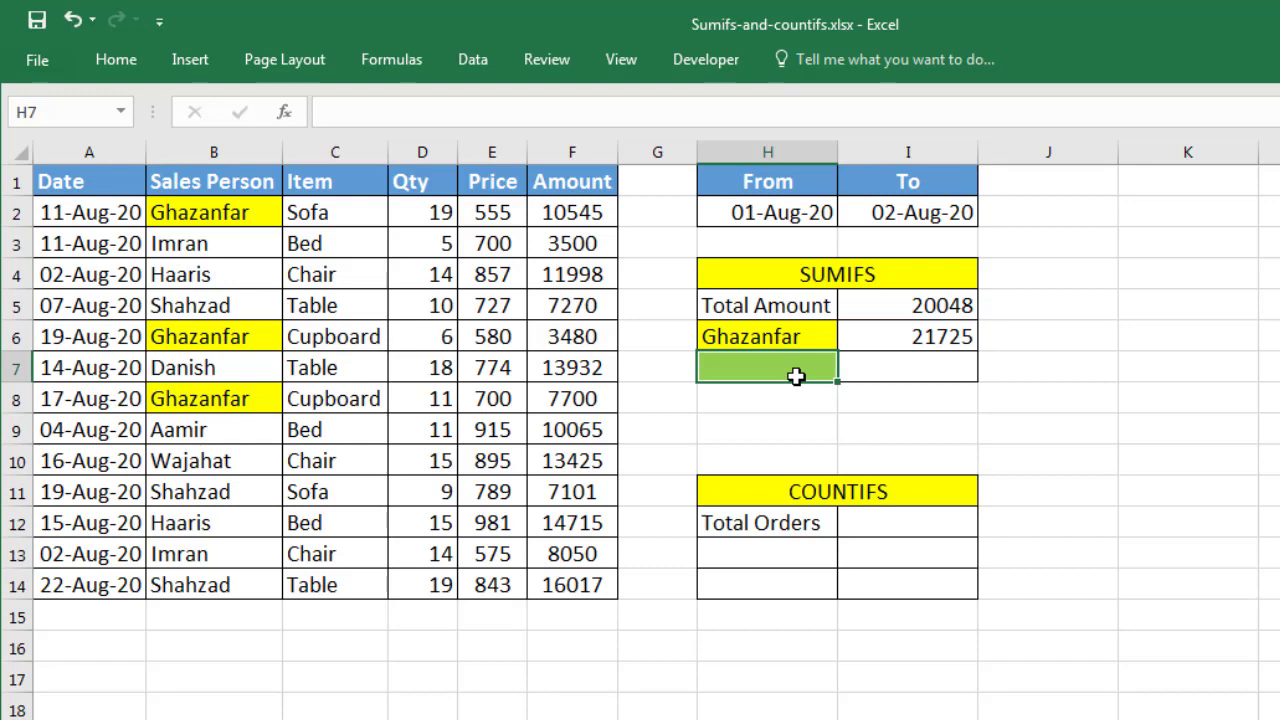
pyautogui.write('Sofa')
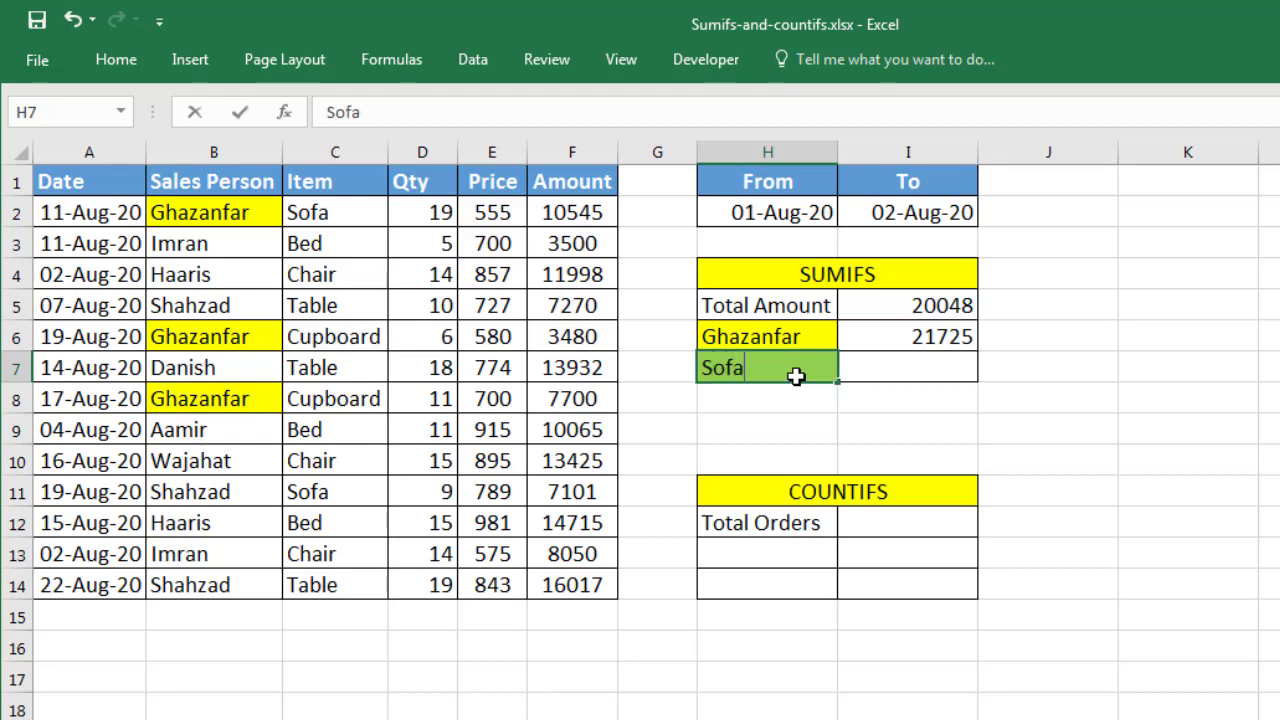
pyautogui.press('Tab')
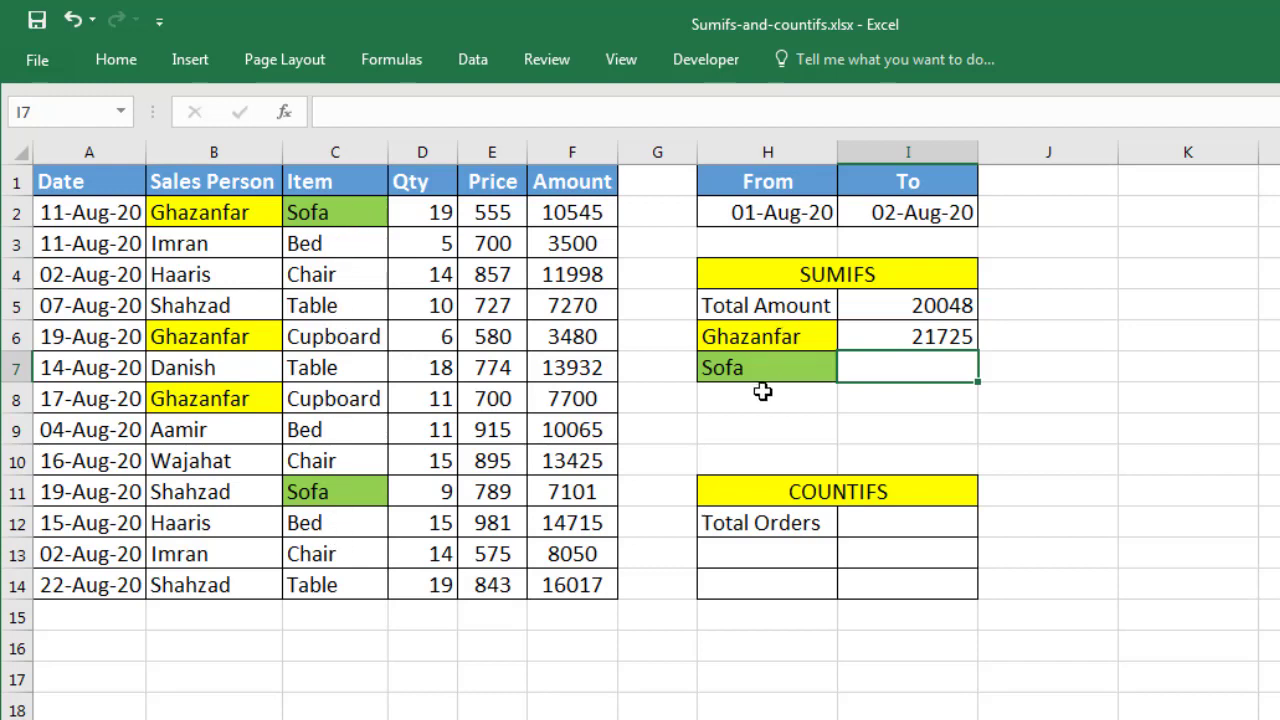
# - Calculate the total amount for the item in H7 by entering =SUMIFS(F2:F14,C2:C14,H7) in I7
pyautogui.write('=')
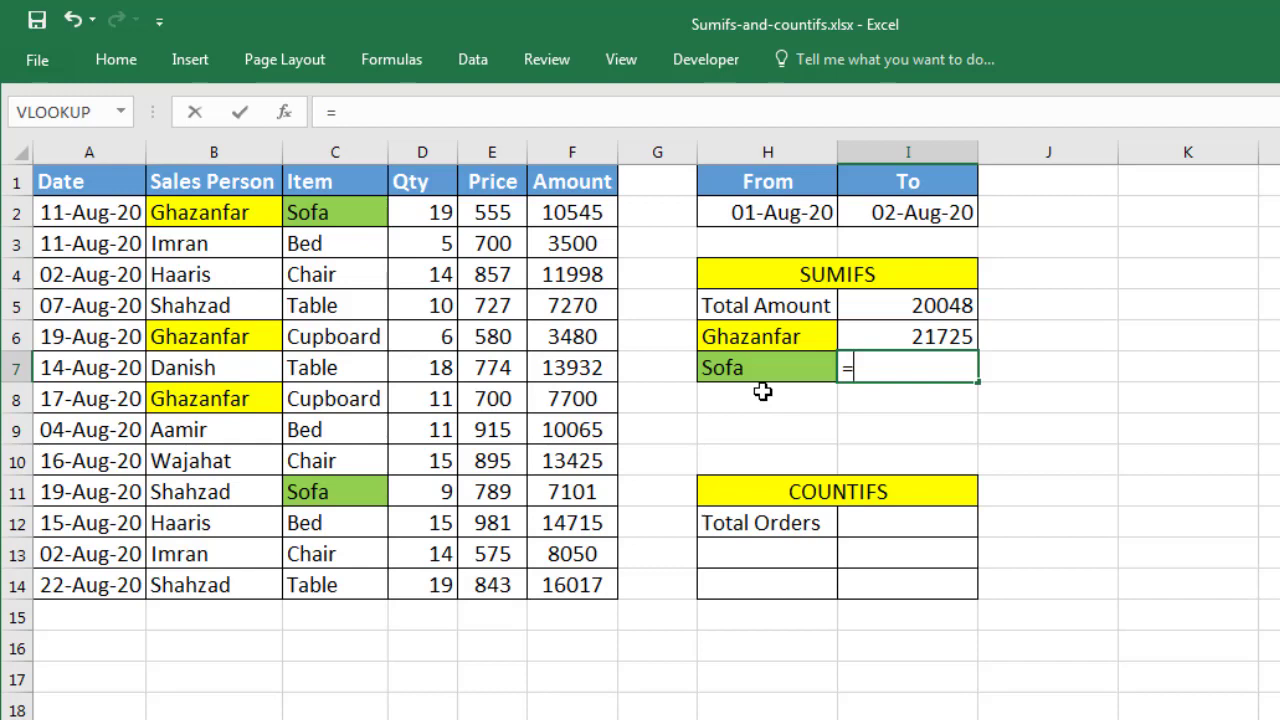
pyautogui.write('sumifs(')
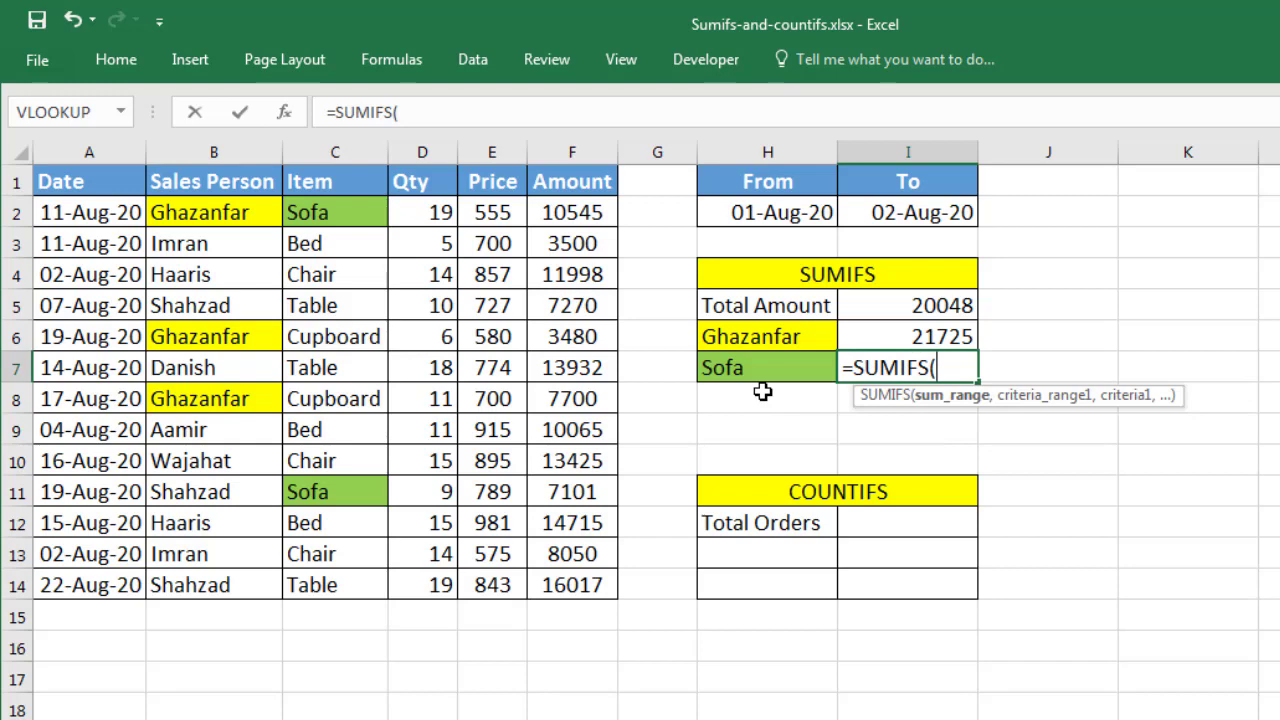
pyautogui.moveTo(571, 214); pyautogui.dragTo(570, 580)
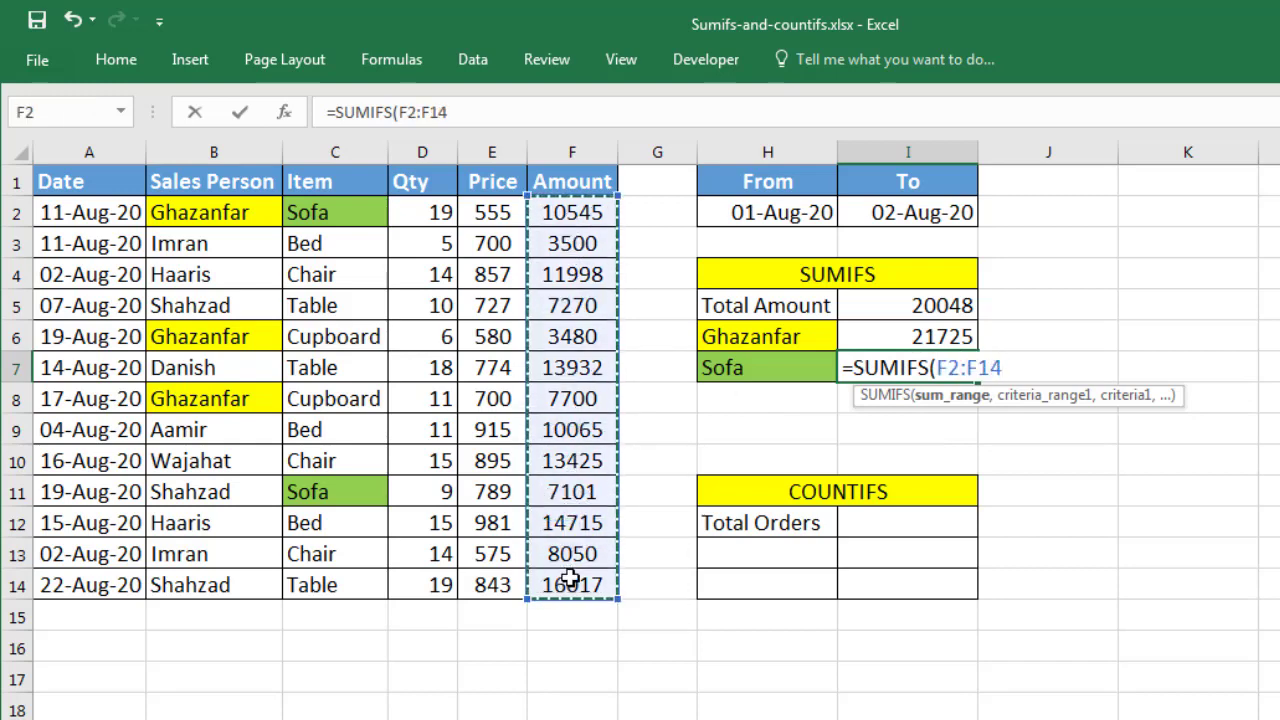
pyautogui.write(',')
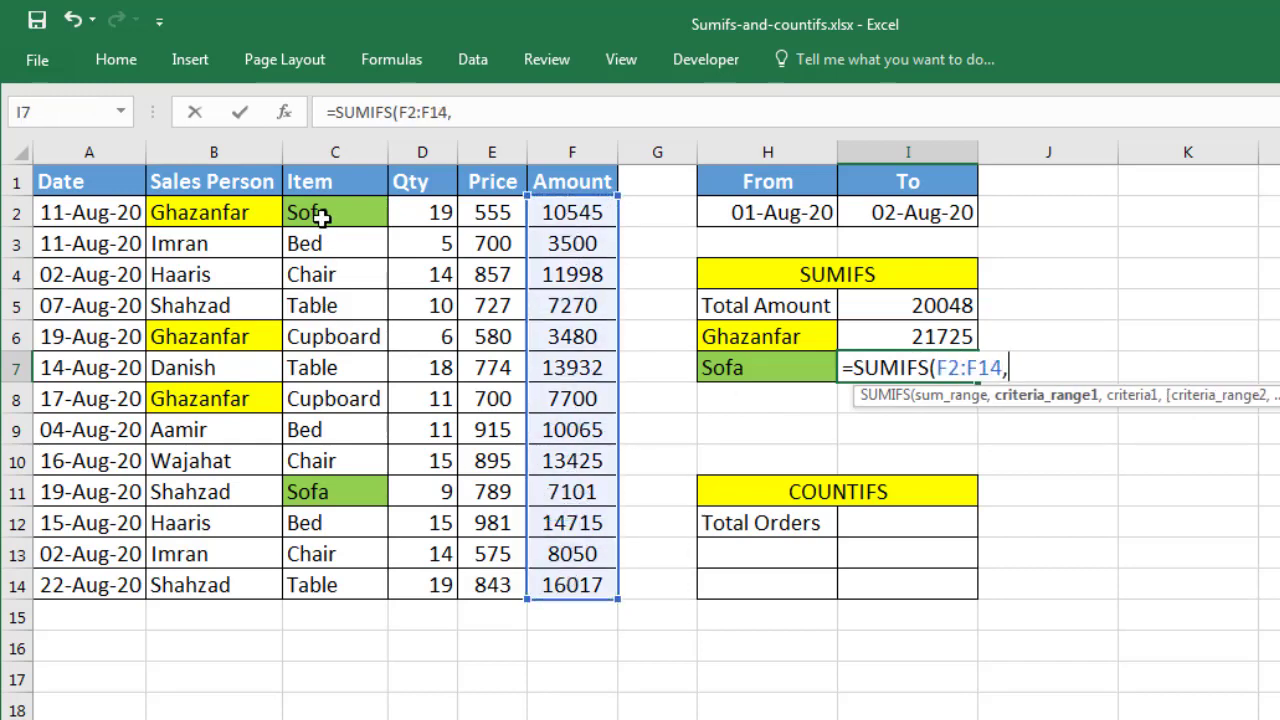
pyautogui.moveTo(322, 218); pyautogui.dragTo(322, 588)
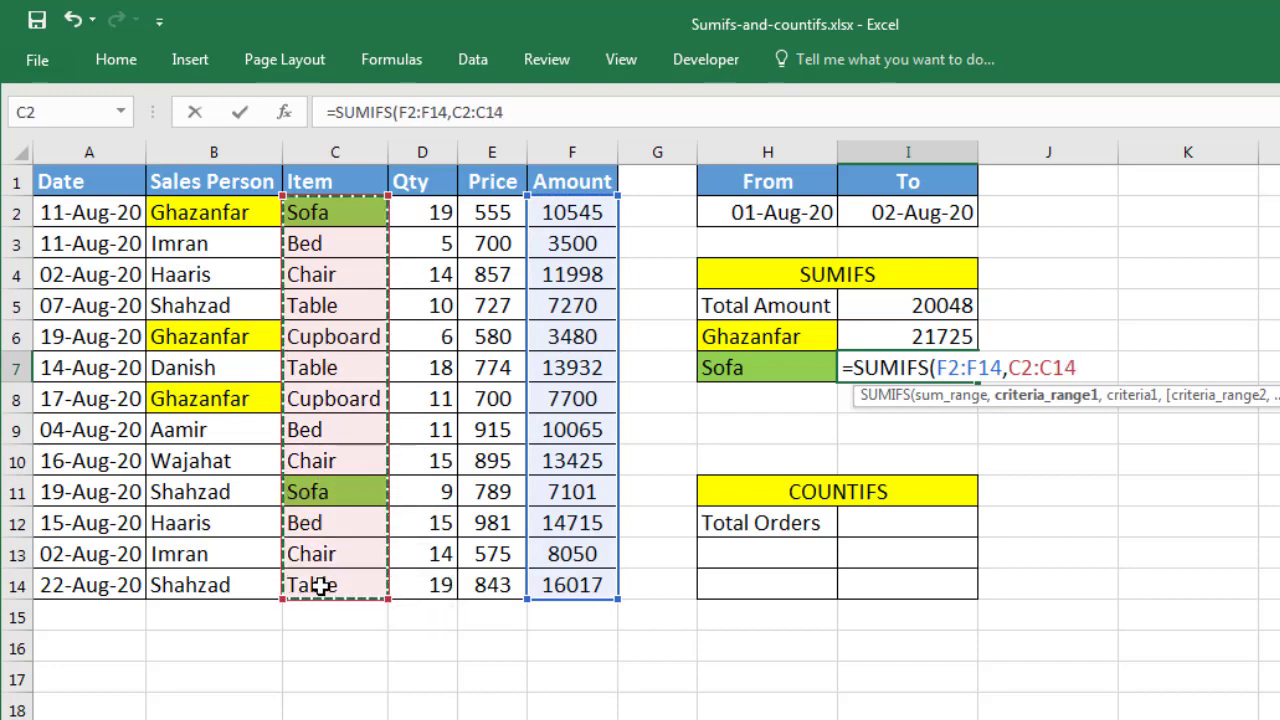
pyautogui.write(',')
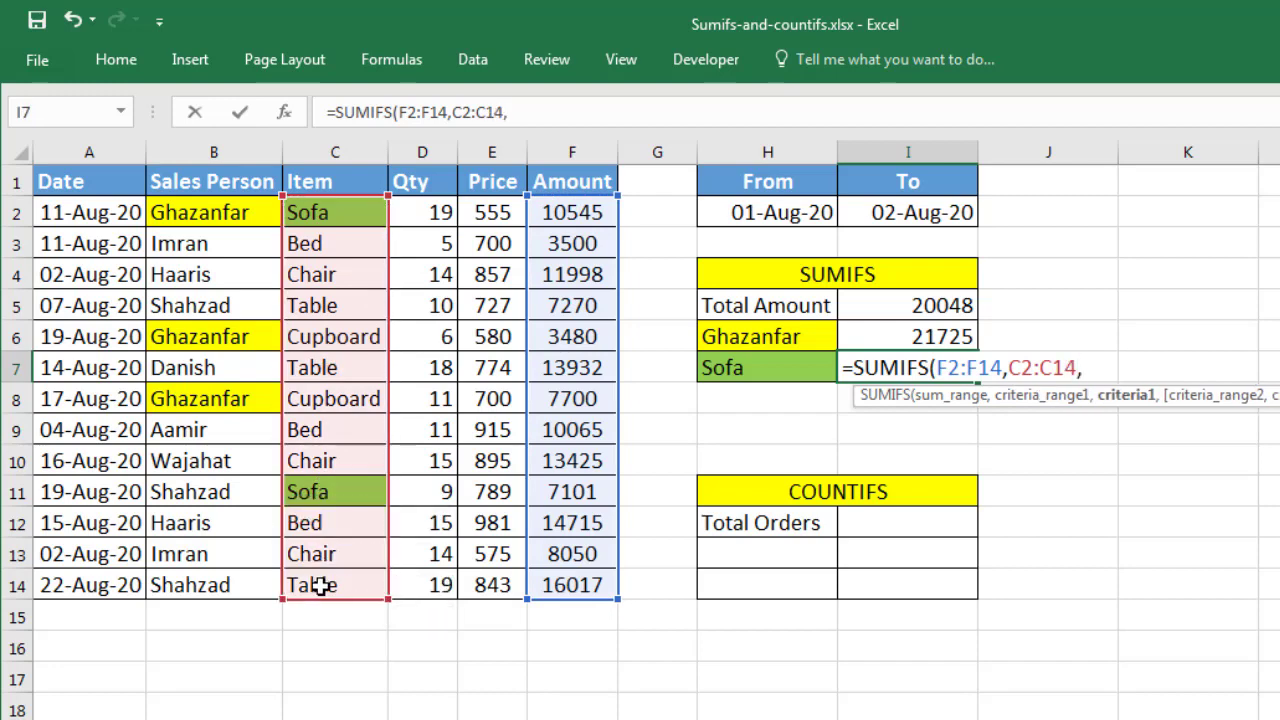
pyautogui.click(766, 368)
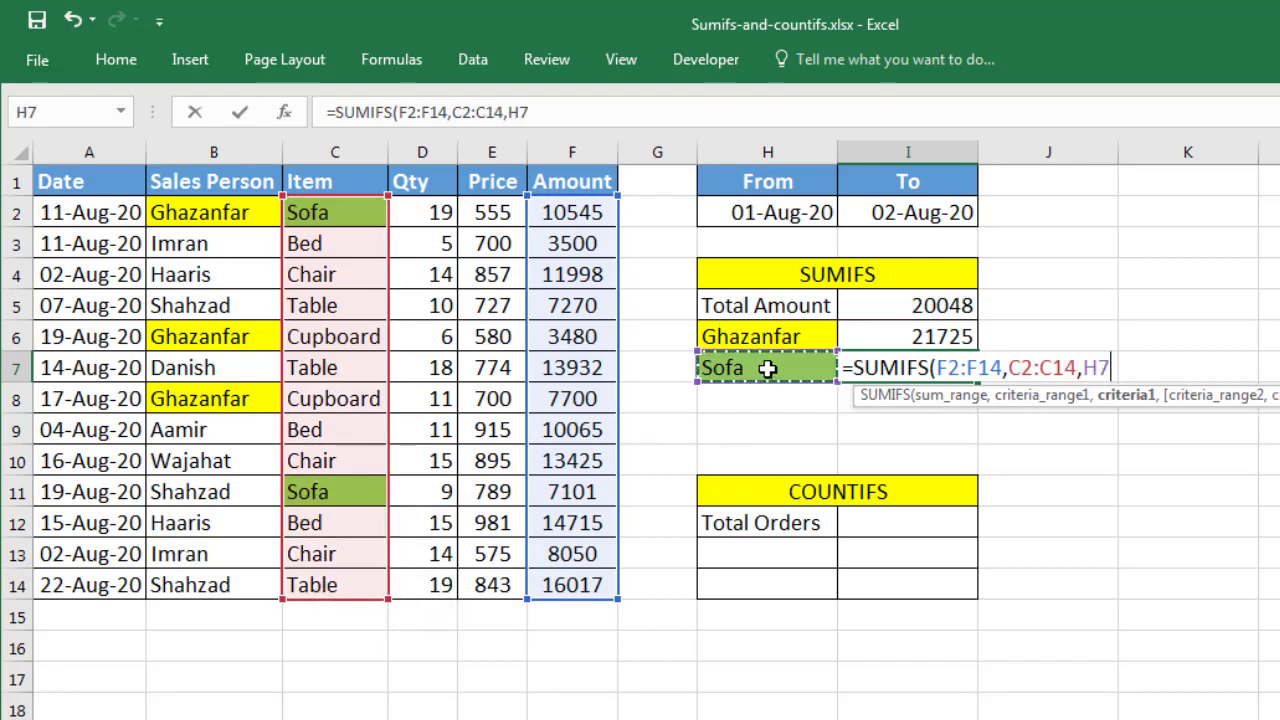
pyautogui.write(')')
pyautogui.hotkey('ctrl', 'Return')
pyautogui.press('Up')
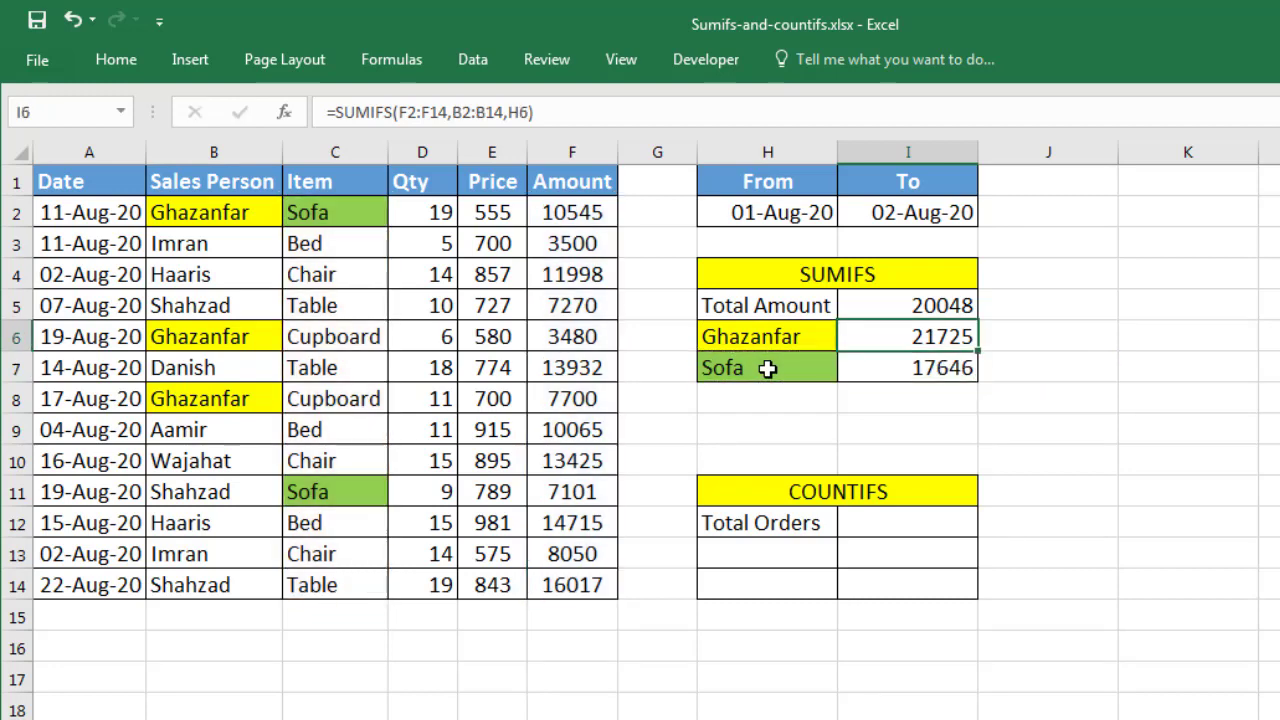
# - Check the Sofa total in I7 against the Sofa order amounts in F11 and F2
pyautogui.click(562, 482)
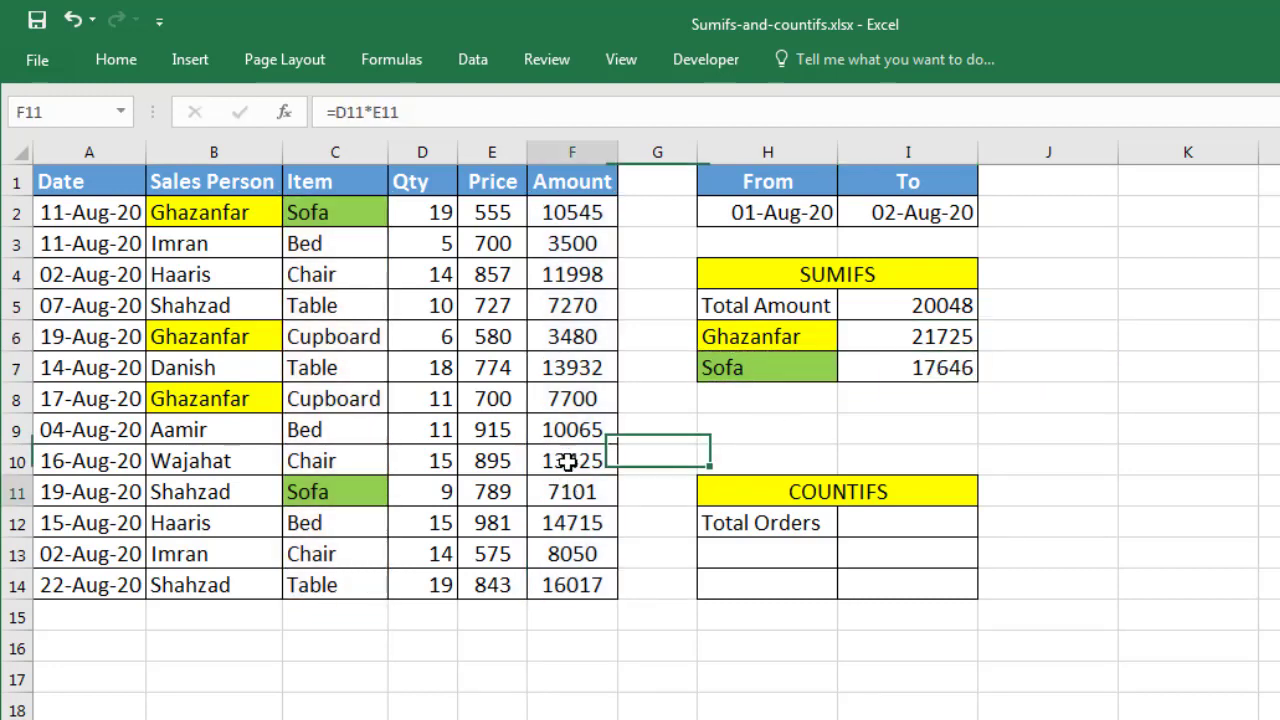
pyautogui.keyDown('ctrl'); pyautogui.click(580, 207); pyautogui.keyUp('ctrl')
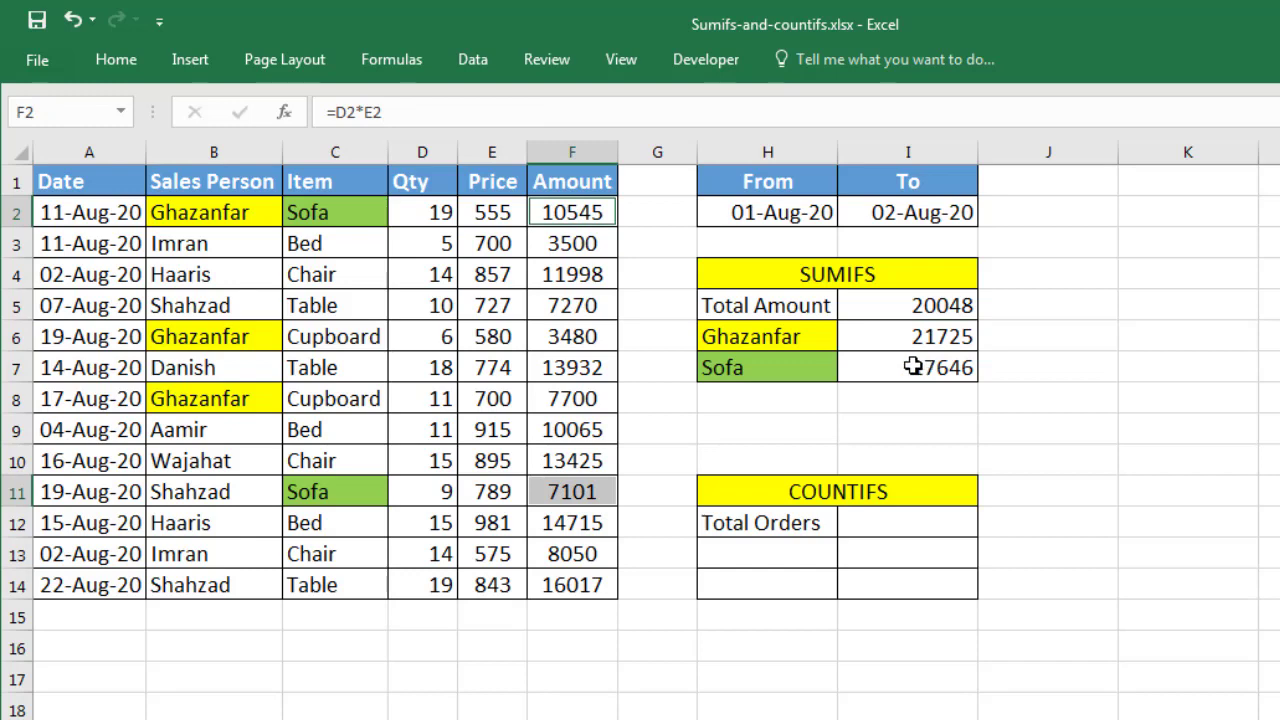
pyautogui.click(921, 367)
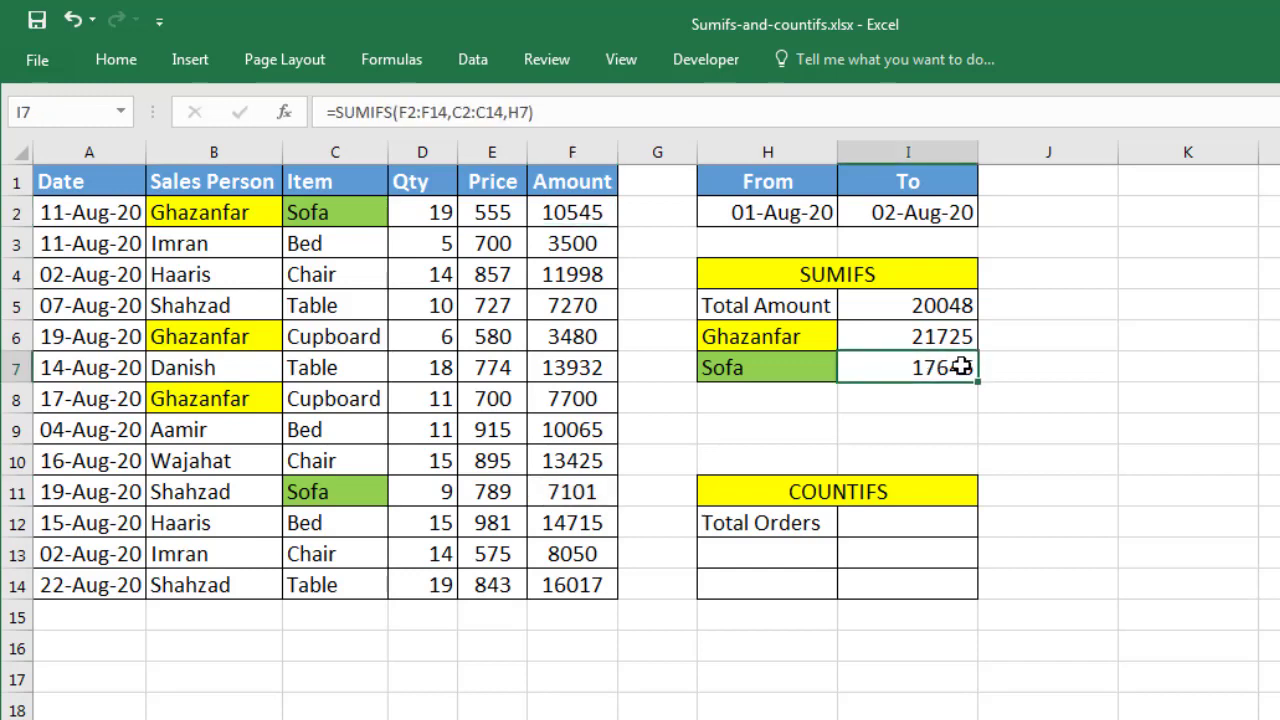
pyautogui.click(745, 368)
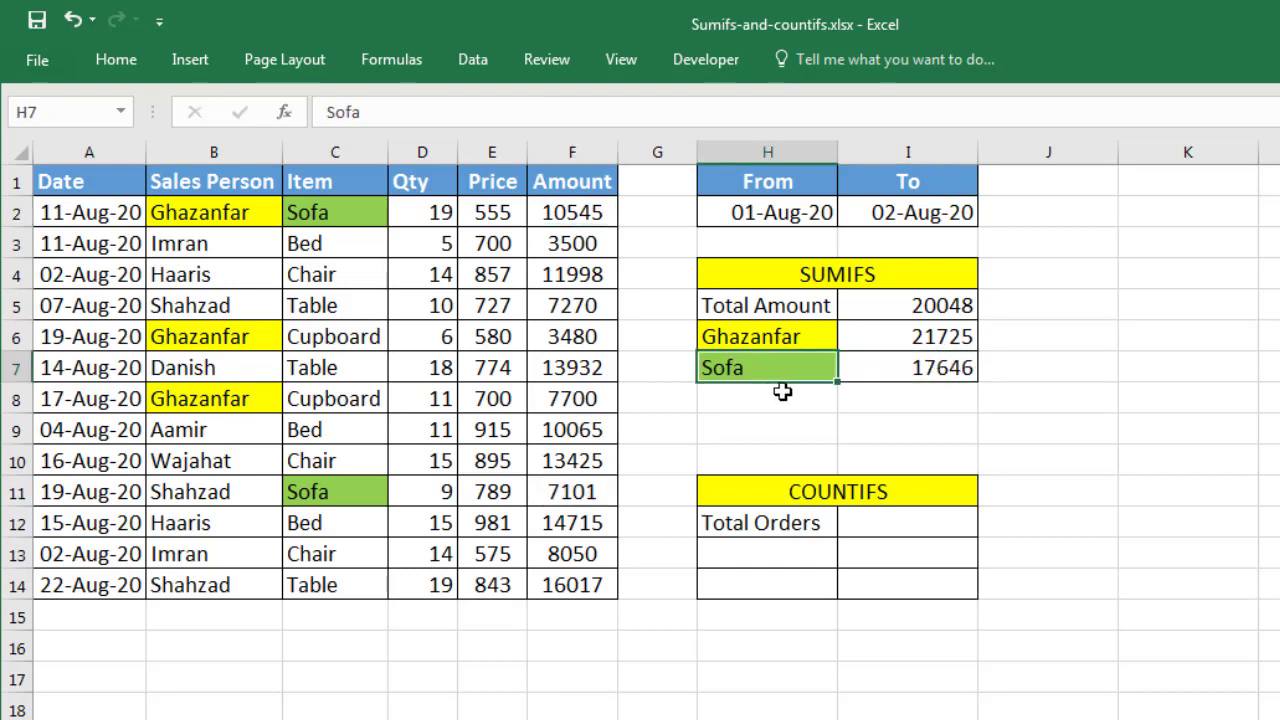
# - Change the item criterion in H7 to Bed and the sales person criterion in H6 to the name in B3
pyautogui.write('Bed')
pyautogui.press('Tab')
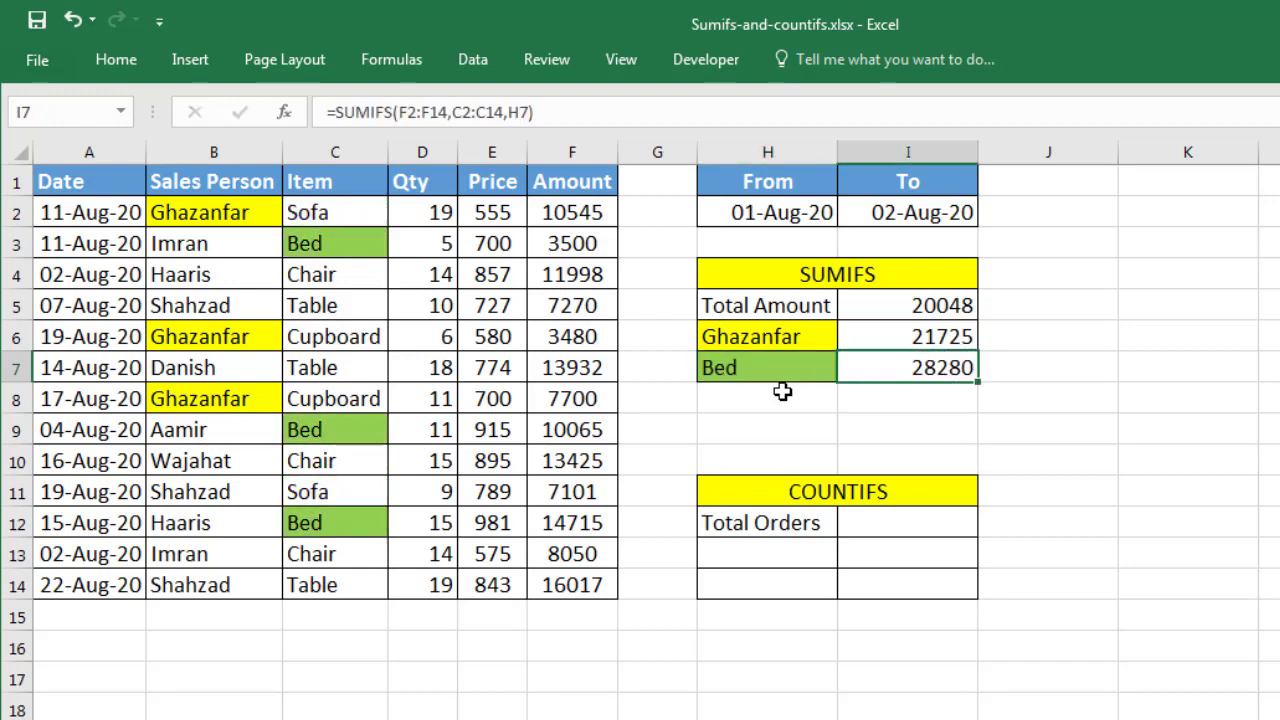
pyautogui.press('Left')
pyautogui.press('Up')
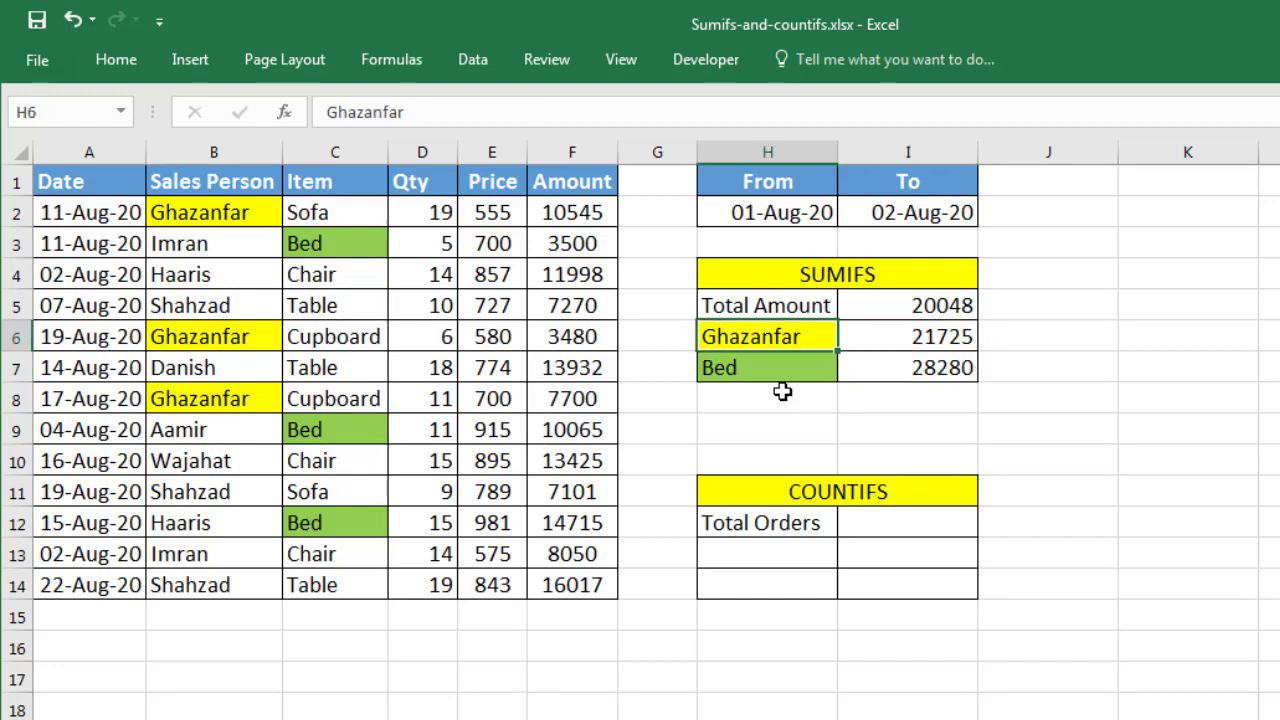
pyautogui.write('Imran')
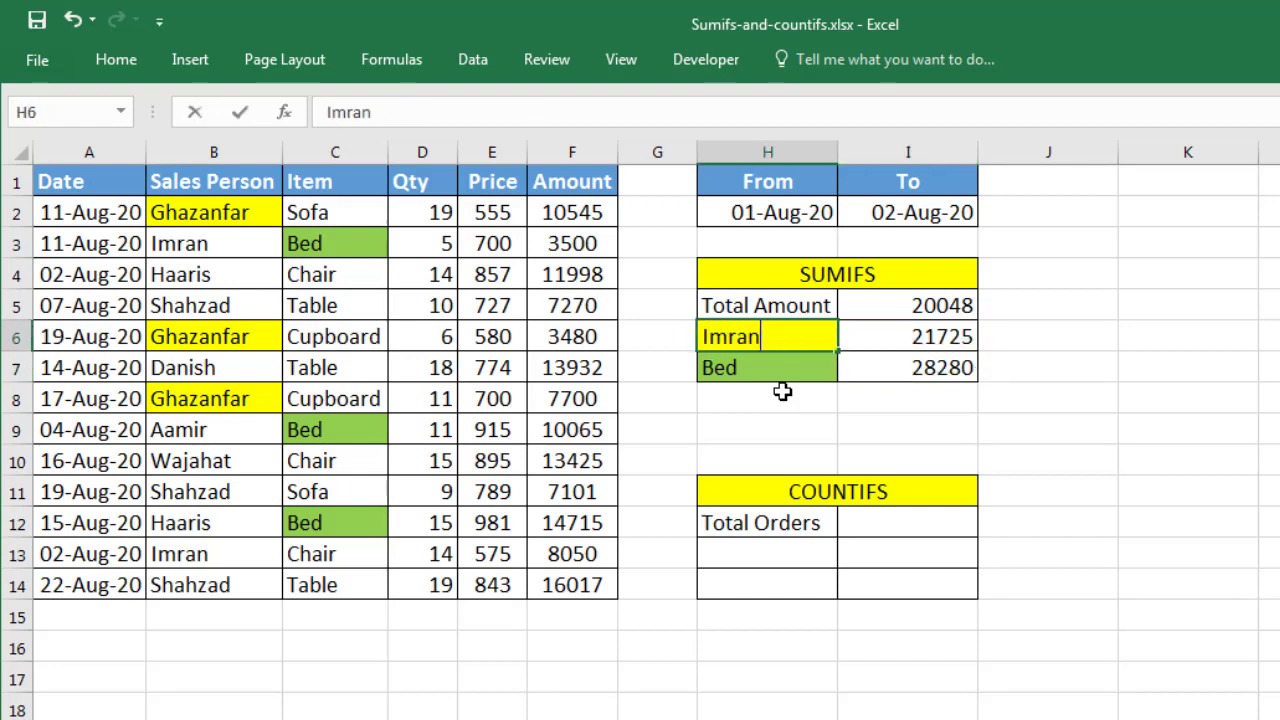
pyautogui.press('Tab')
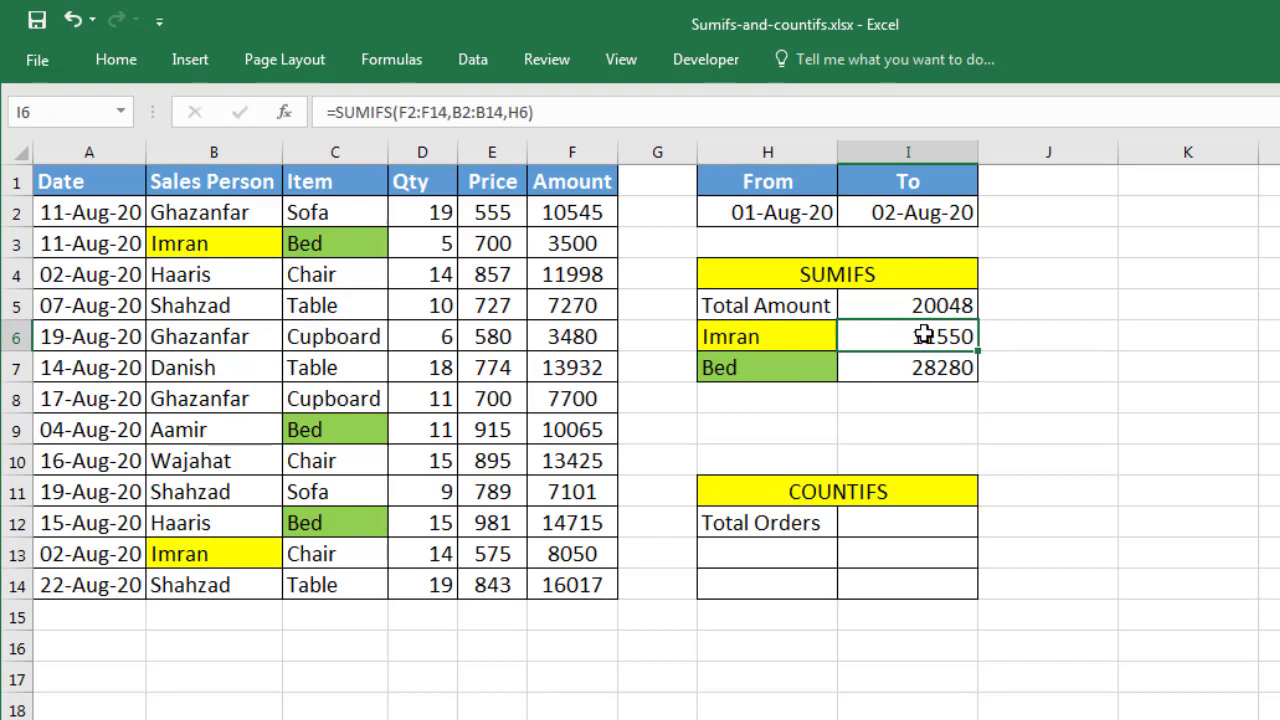
# - Check the highlighted matches in the Sales Person and Item columns, B2:C14, against the SUMIFS criteria and the total in I6
pyautogui.click(252, 264)
pyautogui.moveTo(189, 210); pyautogui.dragTo(333, 585)
pyautogui.click(192, 300)
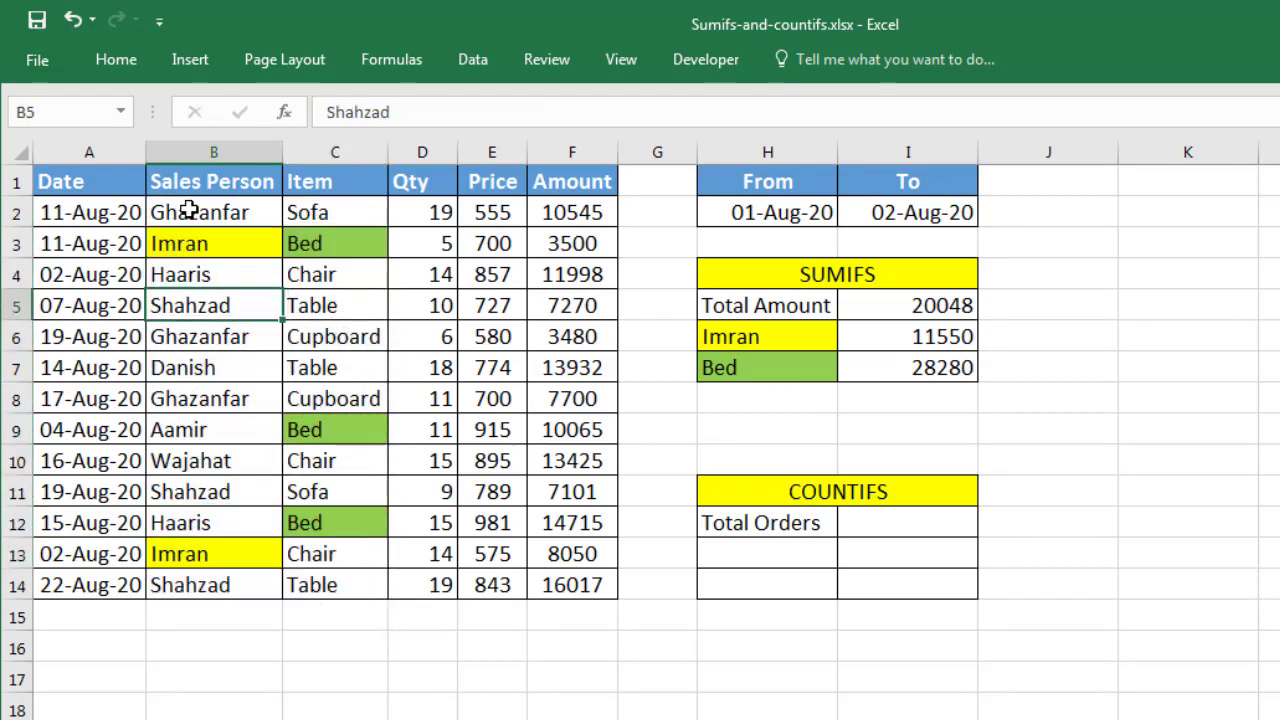
pyautogui.moveTo(195, 212); pyautogui.dragTo(323, 585)
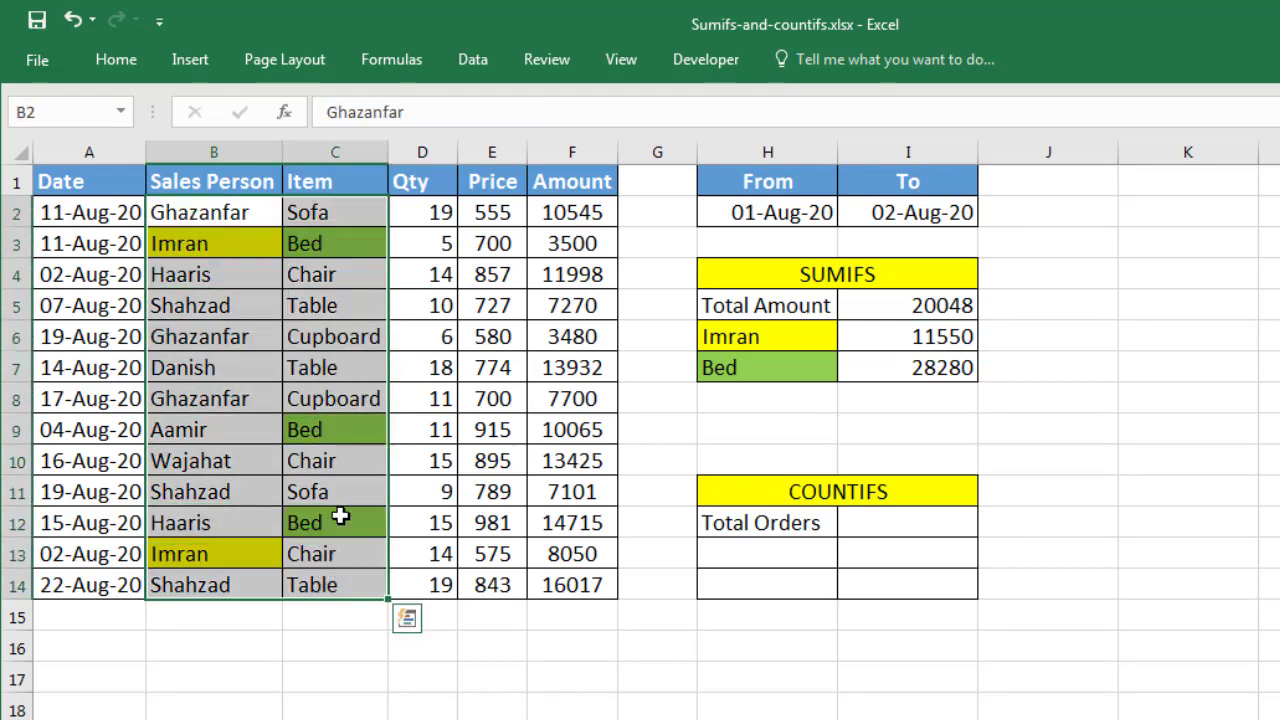
pyautogui.click(340, 517)
pyautogui.click(935, 385)
pyautogui.click(895, 330)
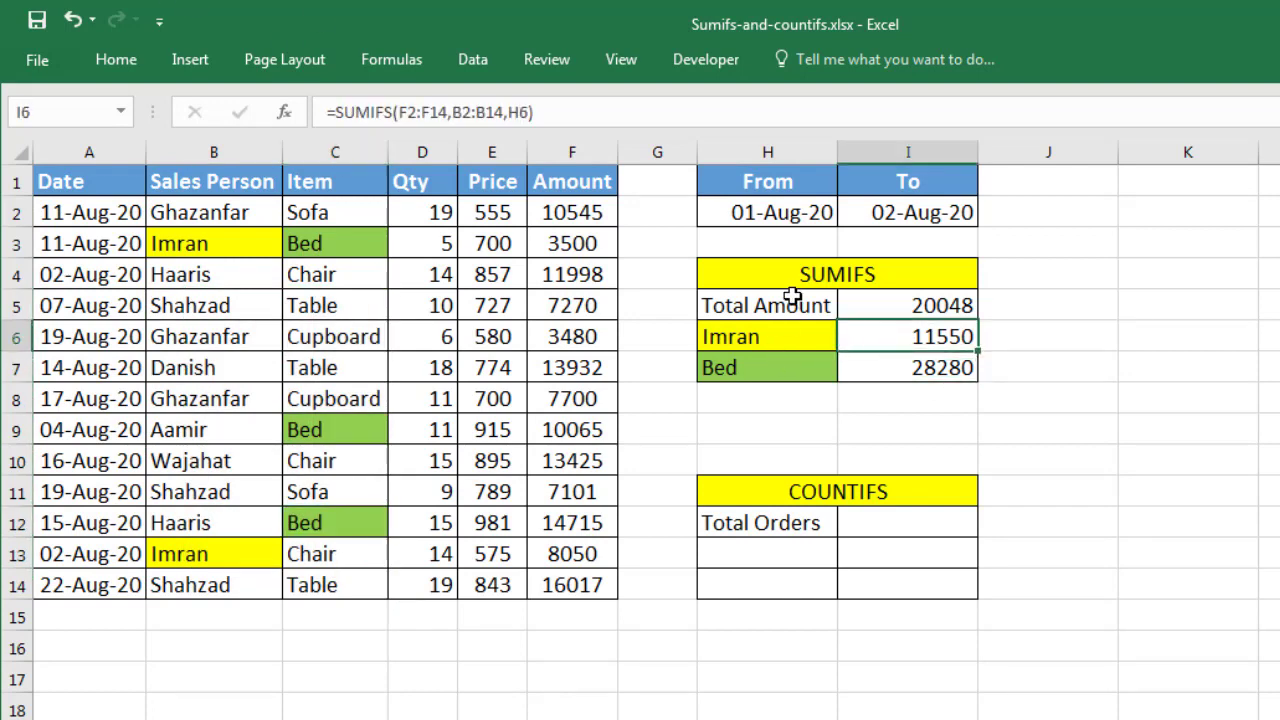
# - Review the empty COUNTIFS table and the From and To dates in H2:I2 that apply to Total Orders
pyautogui.click(815, 563)
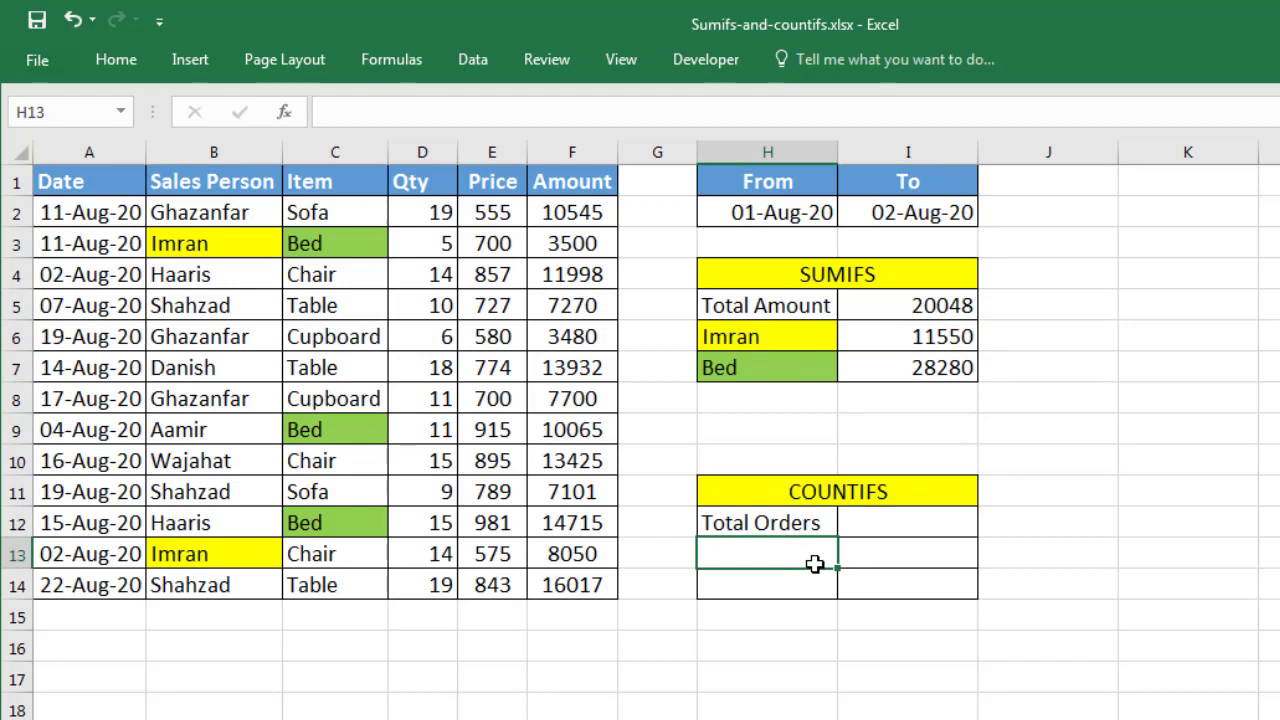
pyautogui.press('Up')
pyautogui.press('Right')
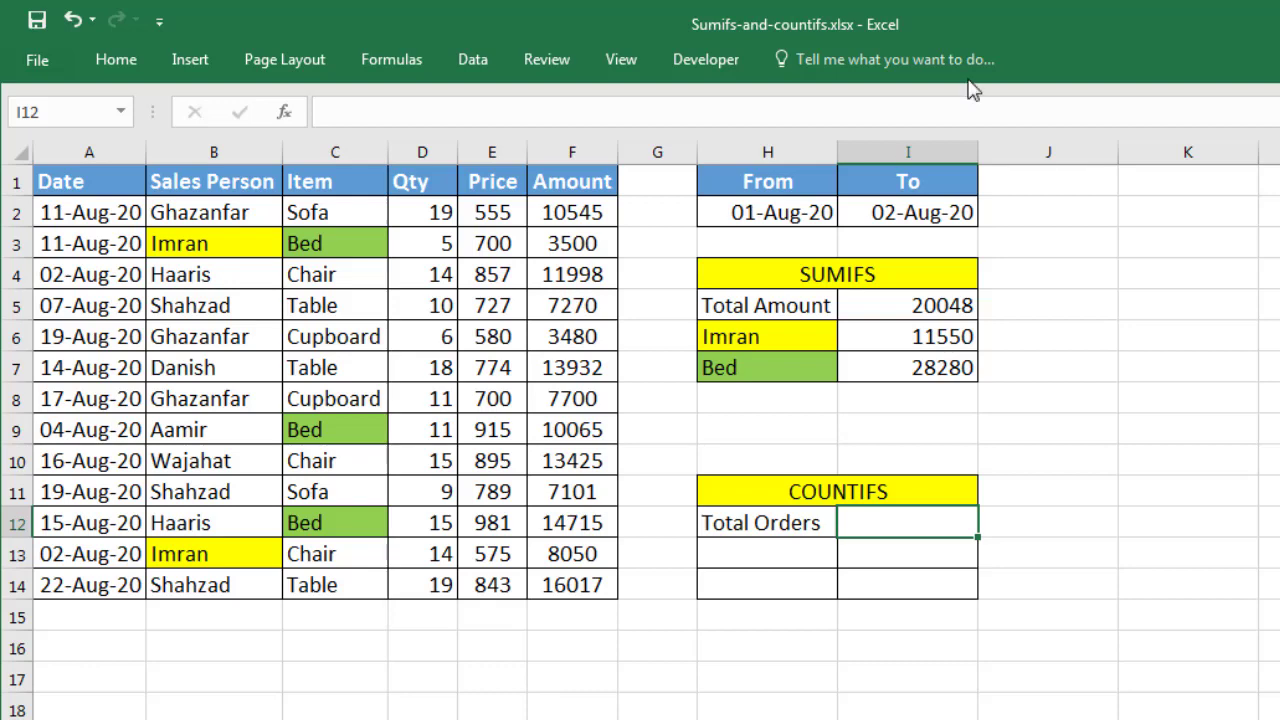
pyautogui.moveTo(760, 210); pyautogui.dragTo(914, 210)
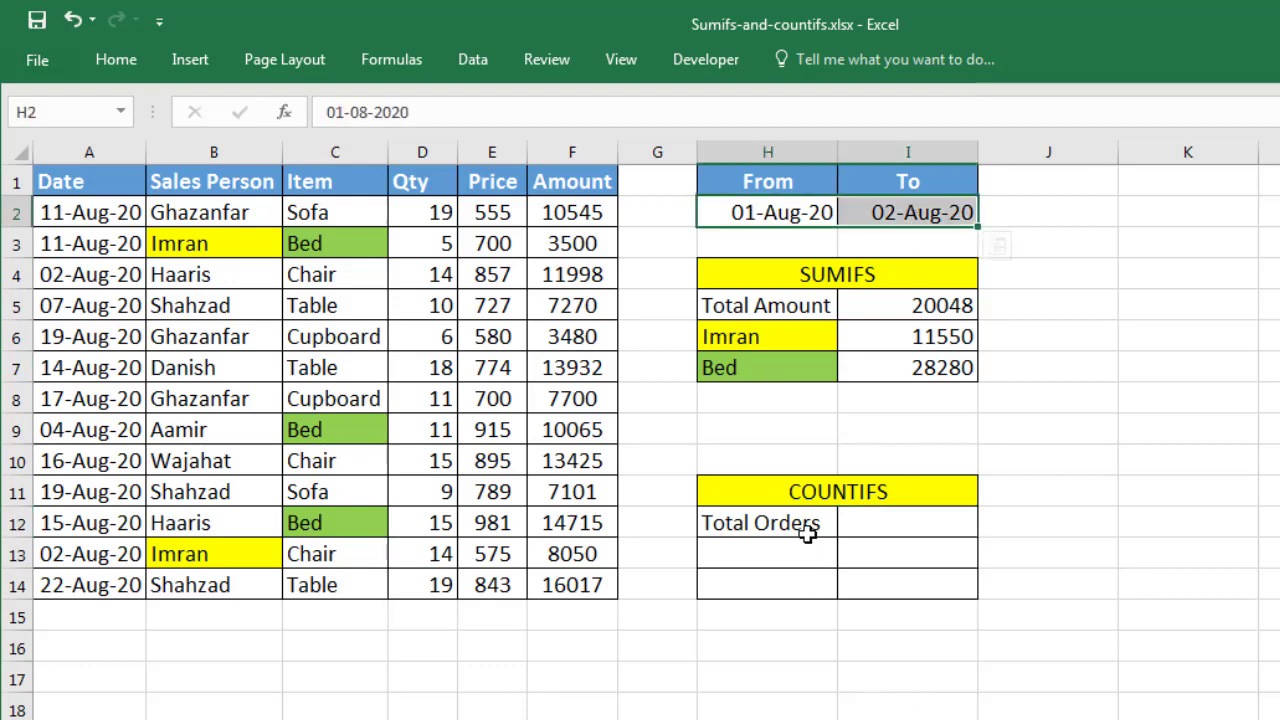
pyautogui.click(853, 530)
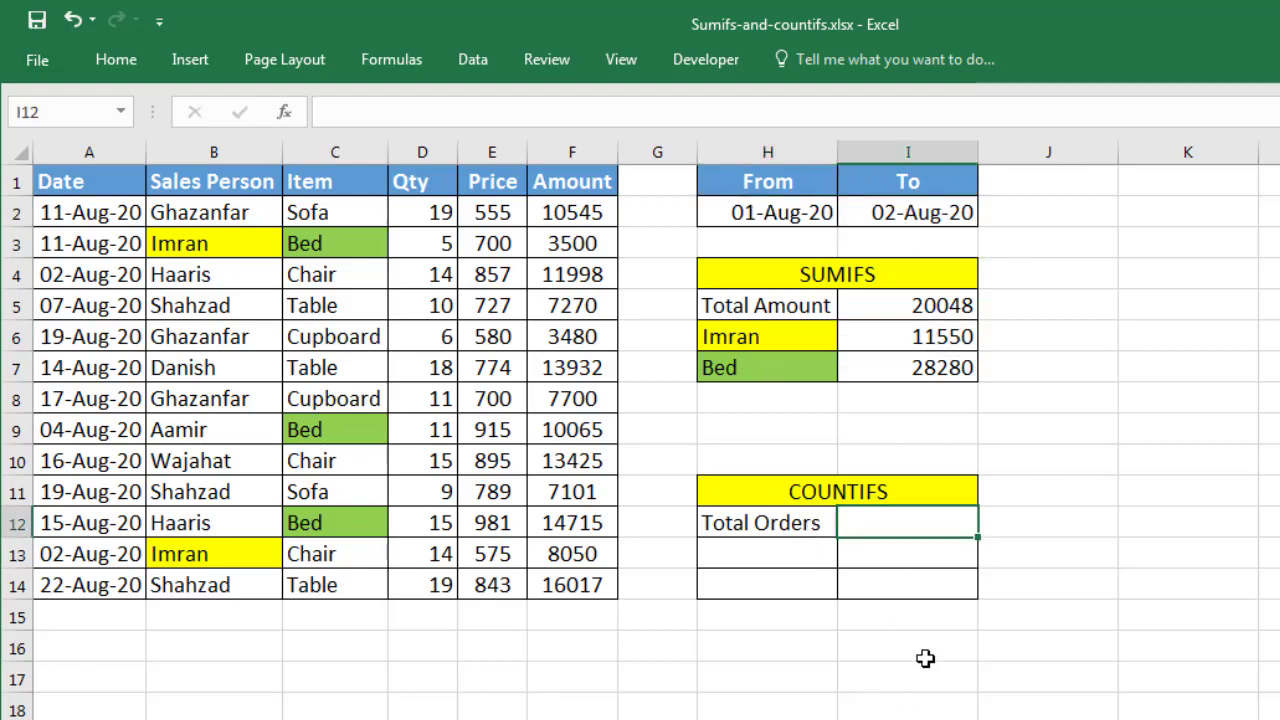
# - Begin the Total Orders formula in I12 with the From date condition: =COUNTIFS(A2:A14,">="&H2,
pyautogui.write('=')
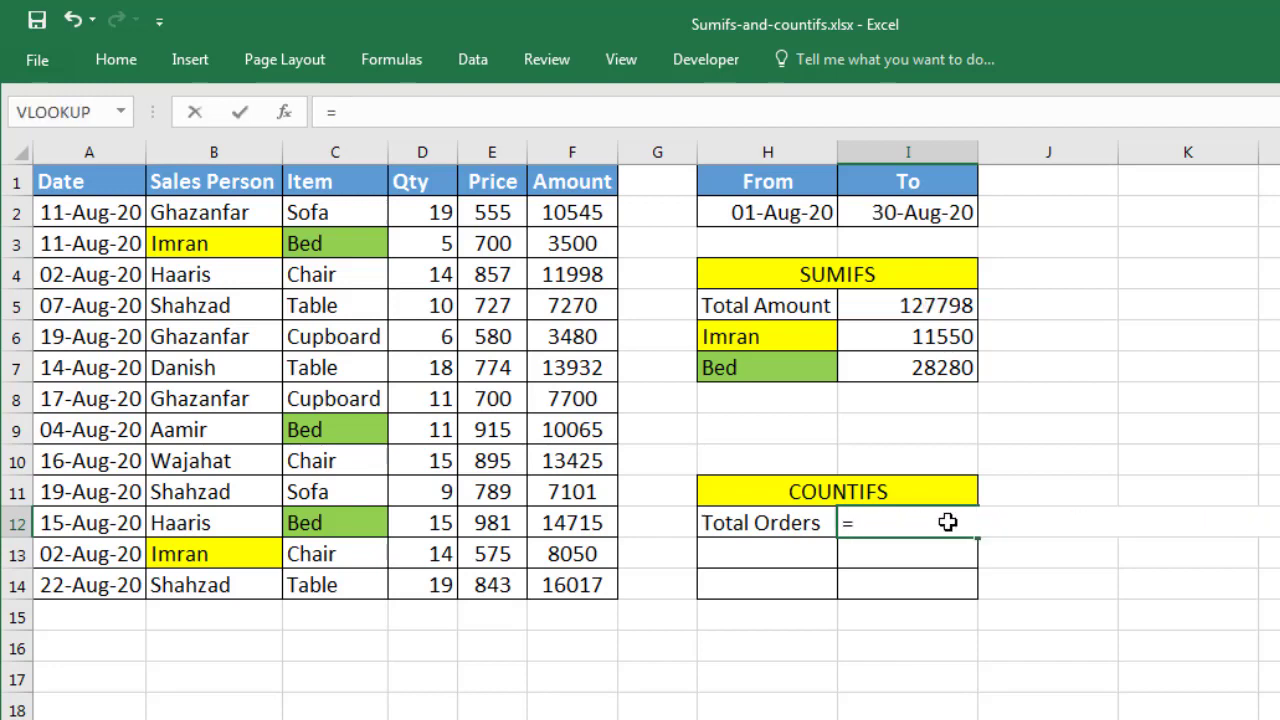
pyautogui.write('couni')
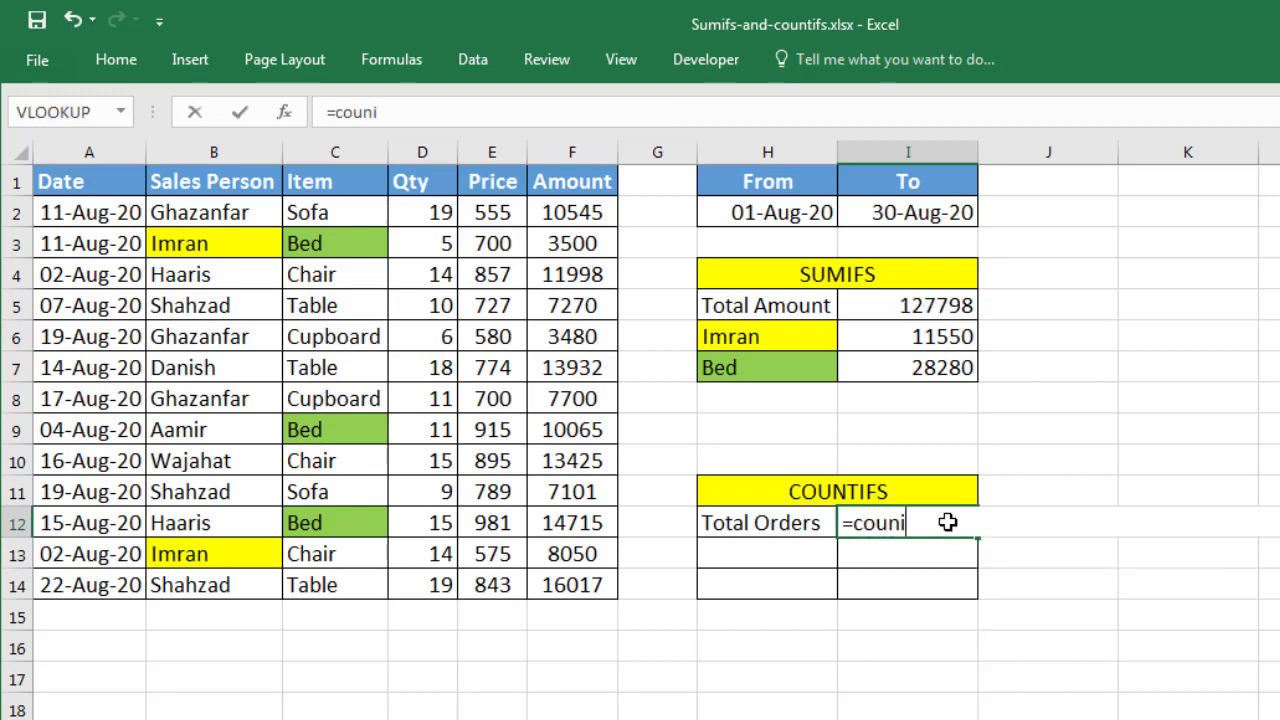
pyautogui.write('tfs')
pyautogui.press('Tab')
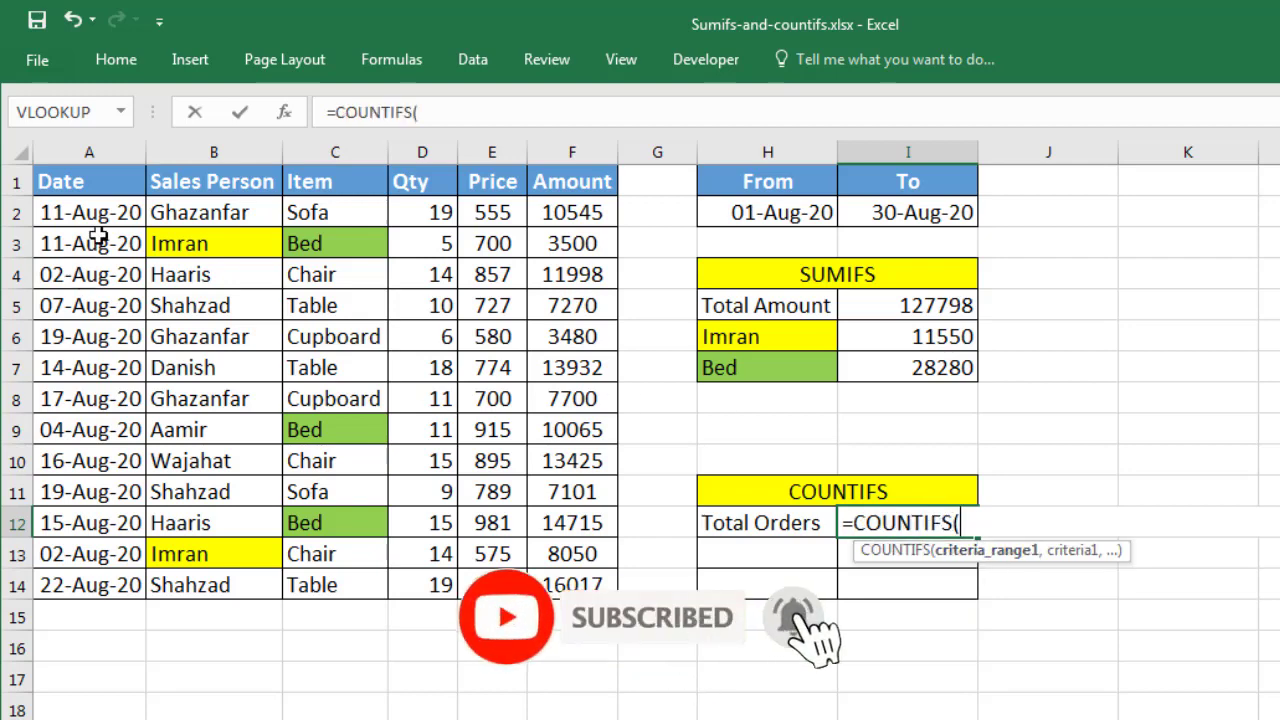
pyautogui.moveTo(107, 212); pyautogui.dragTo(118, 584)
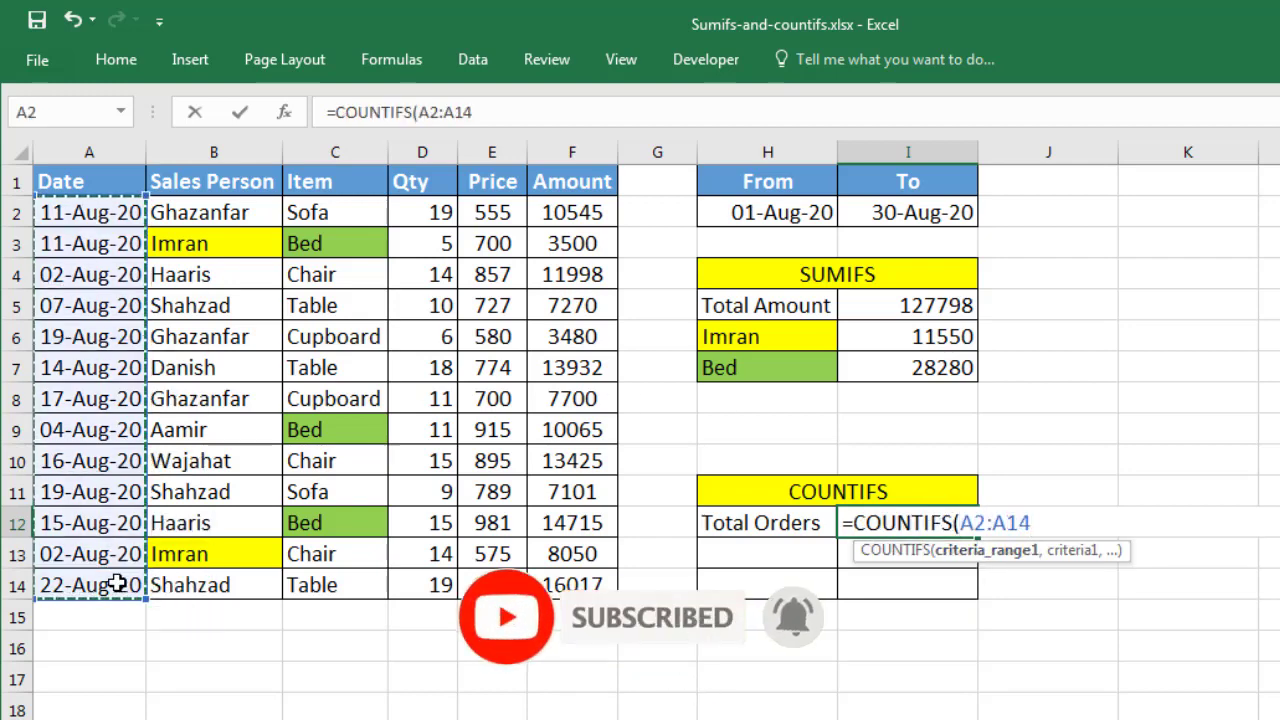
pyautogui.write(',')
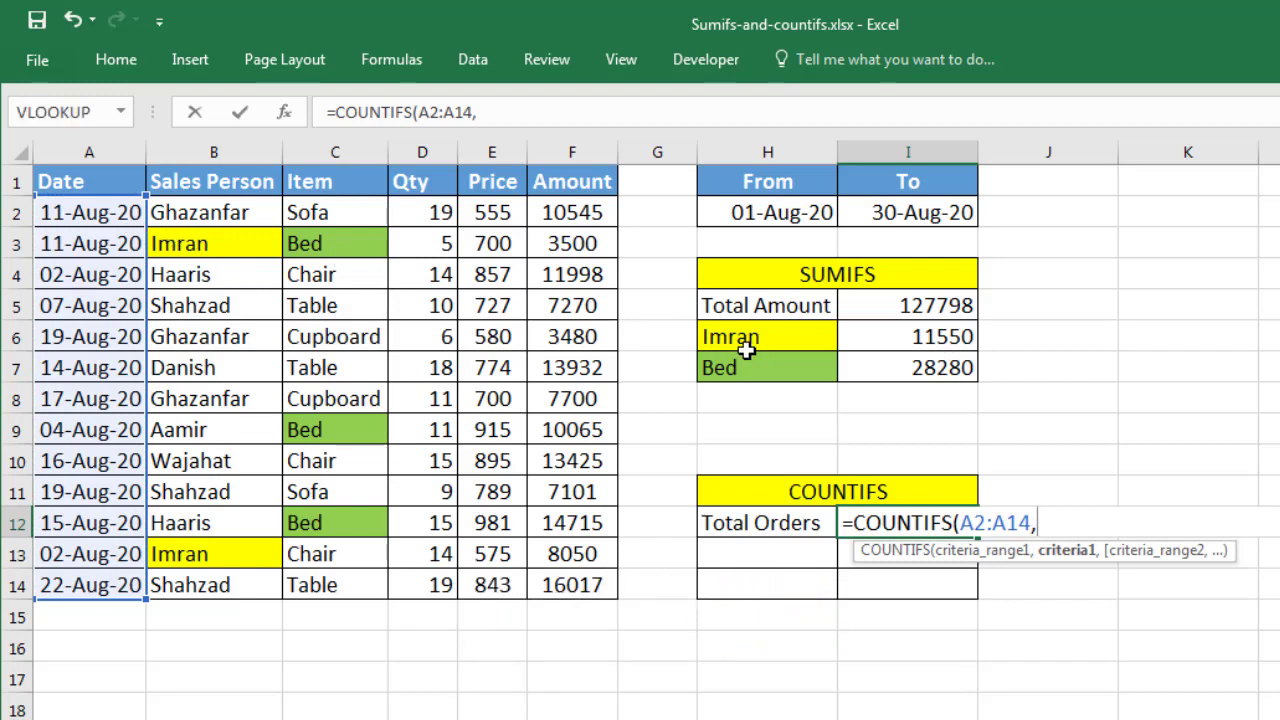
pyautogui.write('">="&')
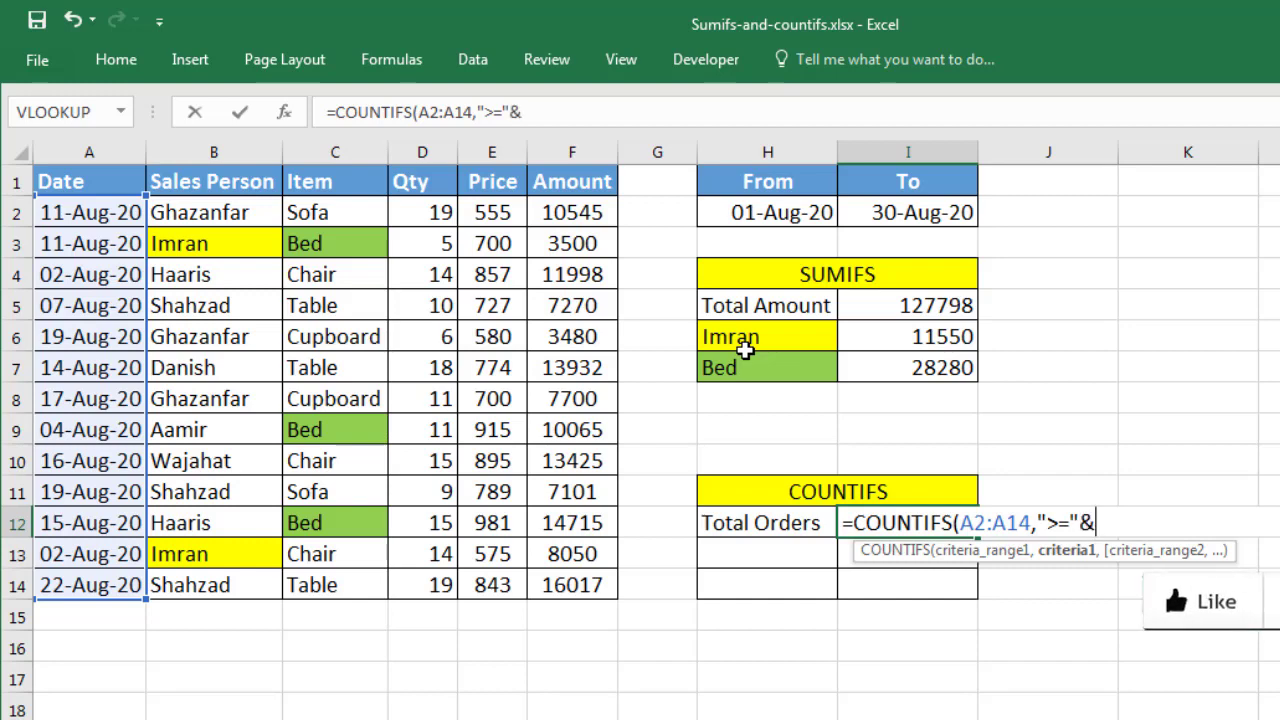
pyautogui.click(776, 206)
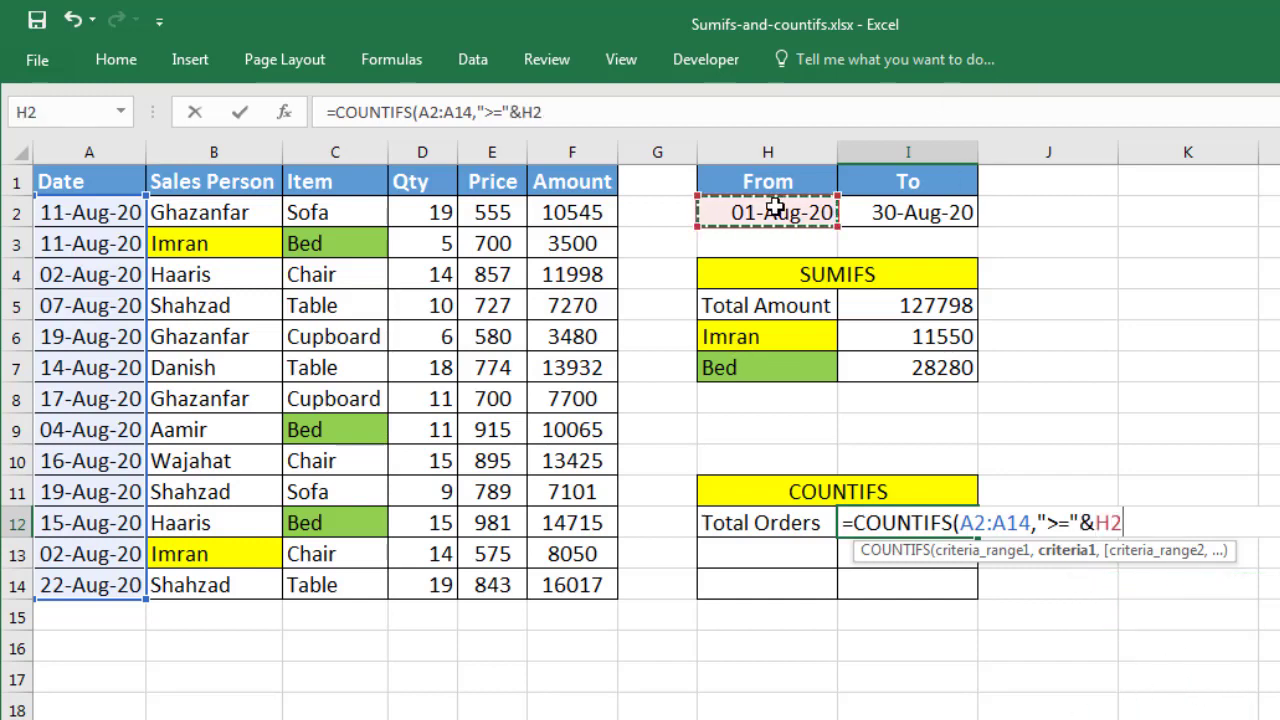
pyautogui.write(',')
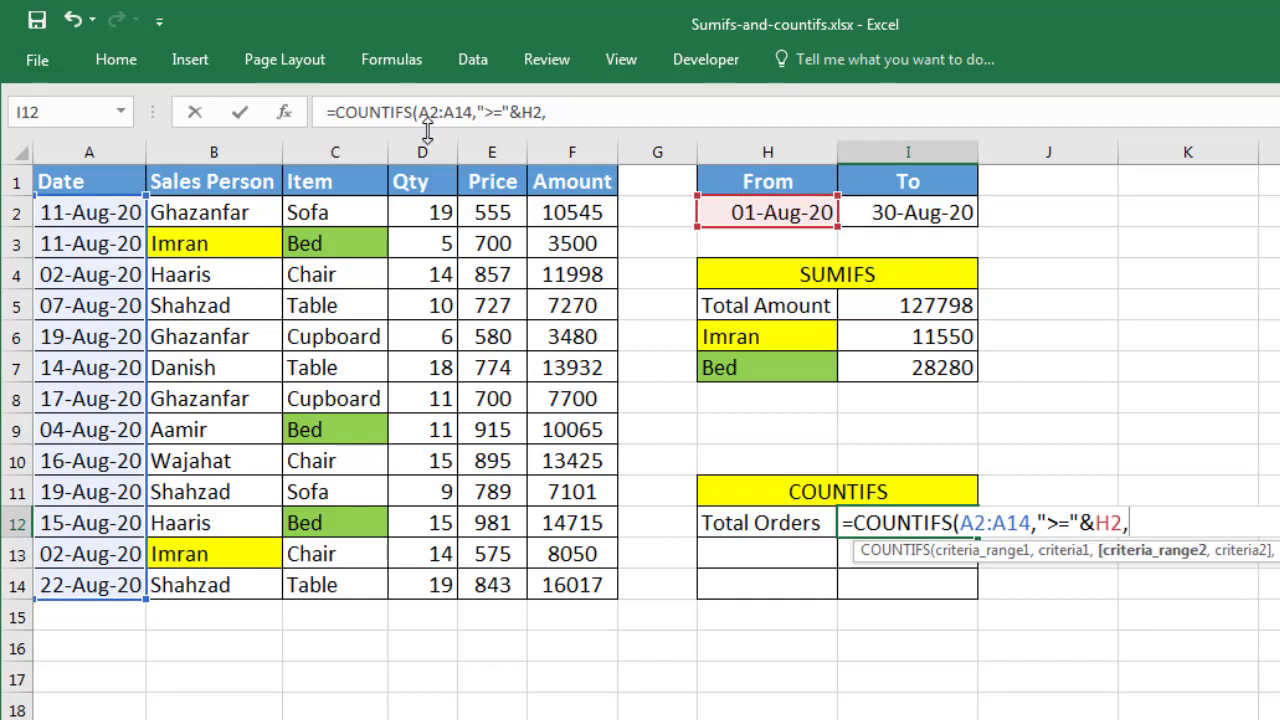
# - Complete the COUNTIFS formula in I12 with the To date condition A2:A14,"<="&I2) and enter it
pyautogui.moveTo(86, 210); pyautogui.dragTo(74, 583)
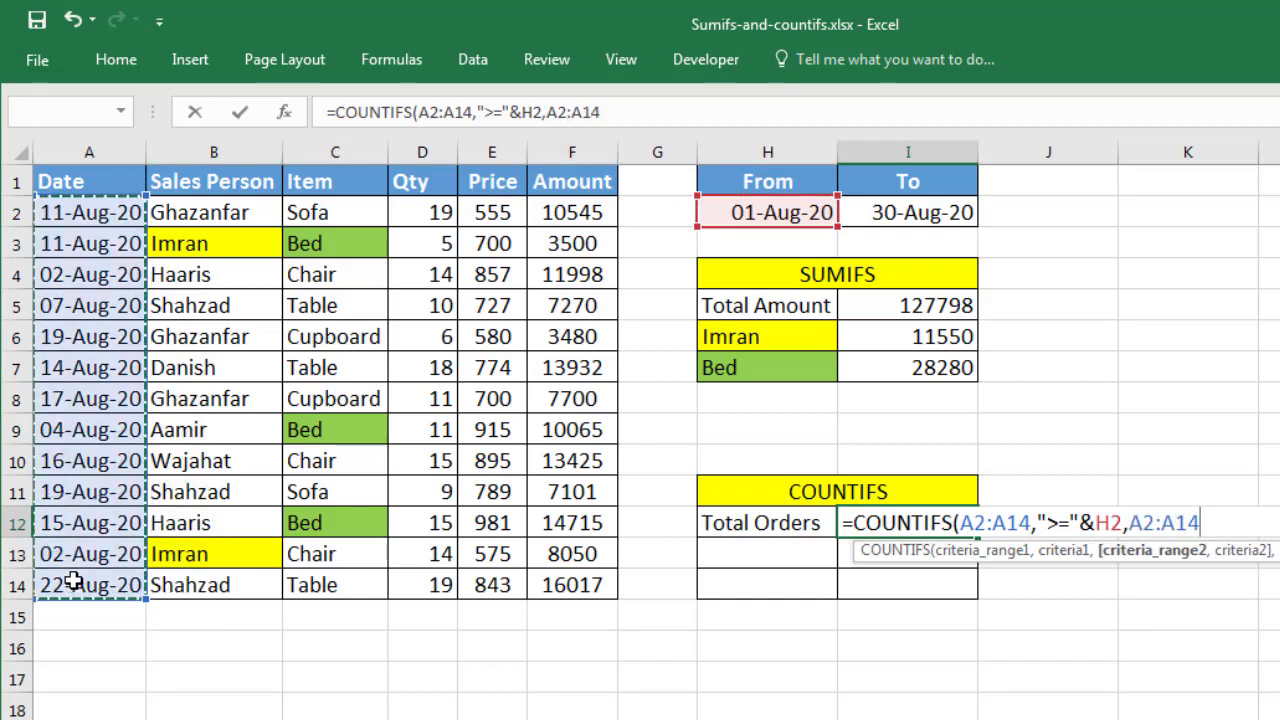
pyautogui.write(',"')
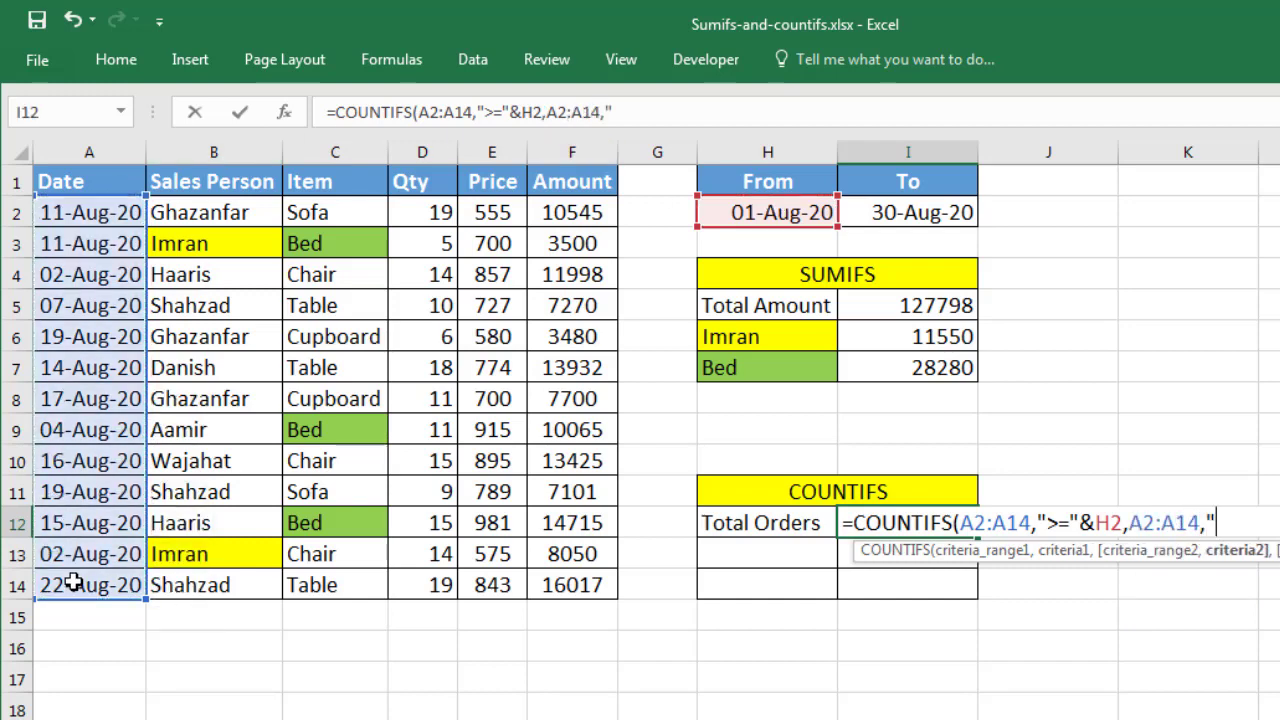
pyautogui.write('<')
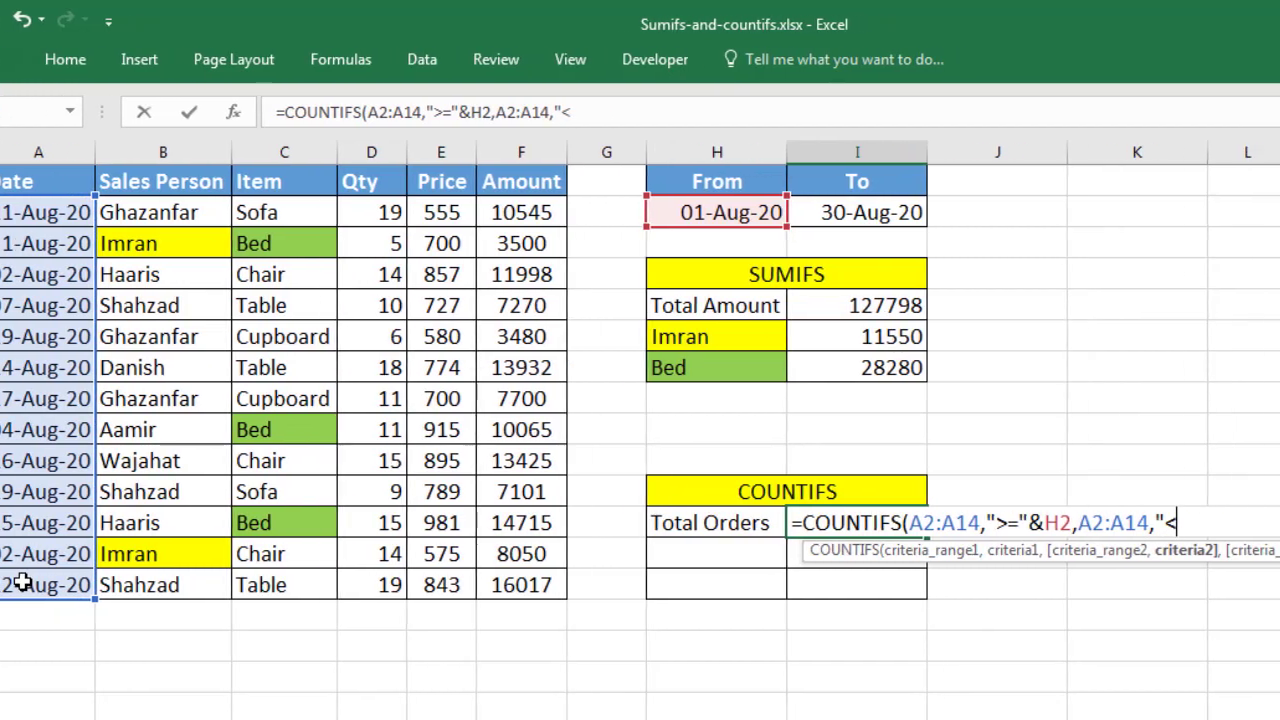
pyautogui.write('="')
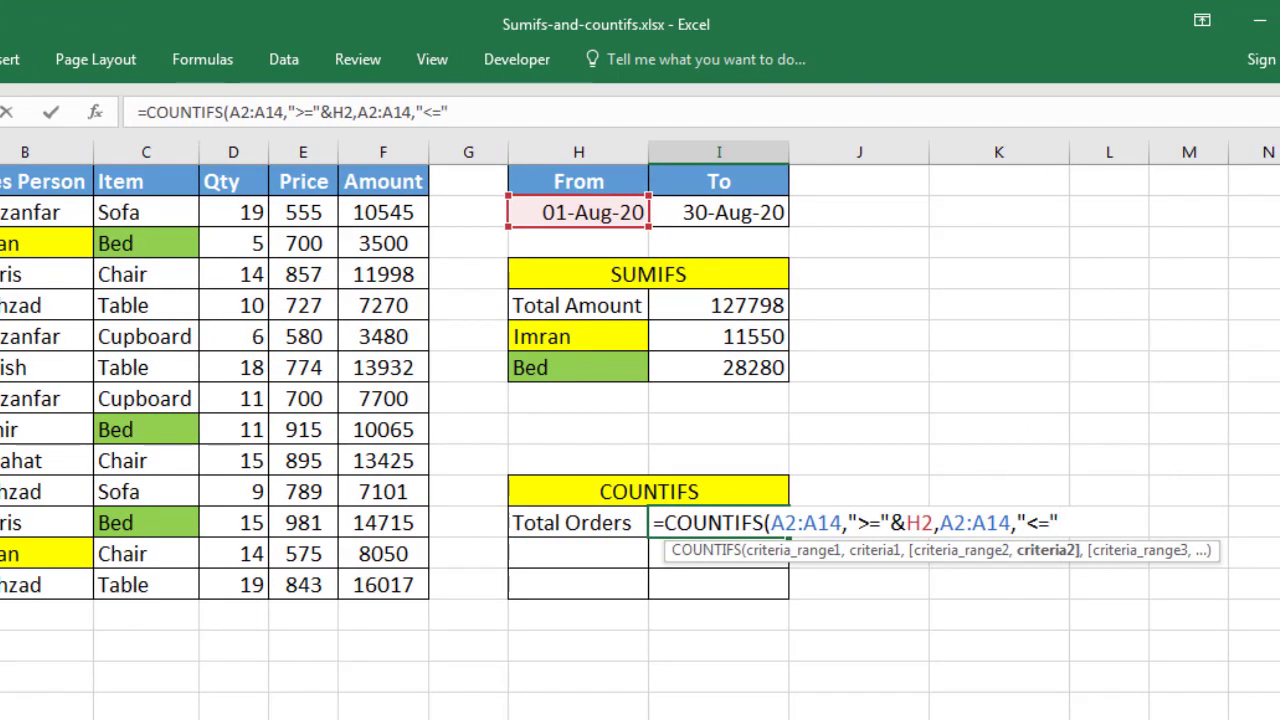
pyautogui.write('&')
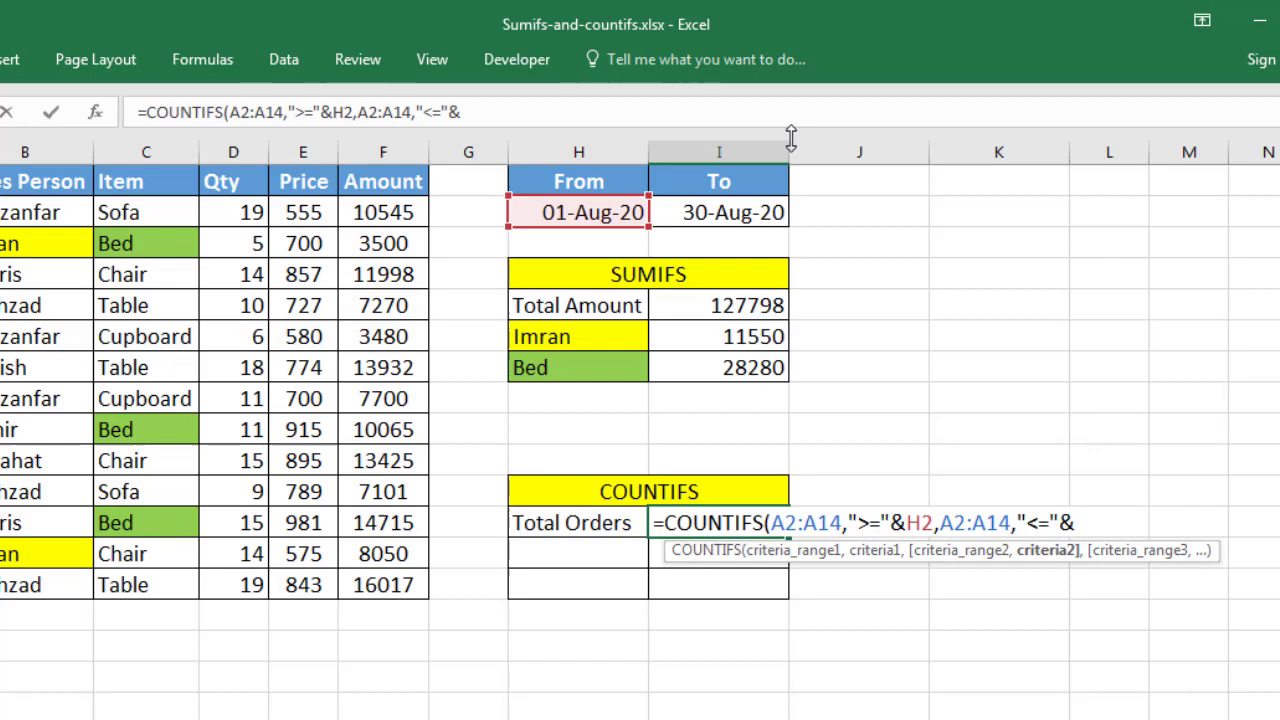
pyautogui.click(734, 210)
pyautogui.write(')')
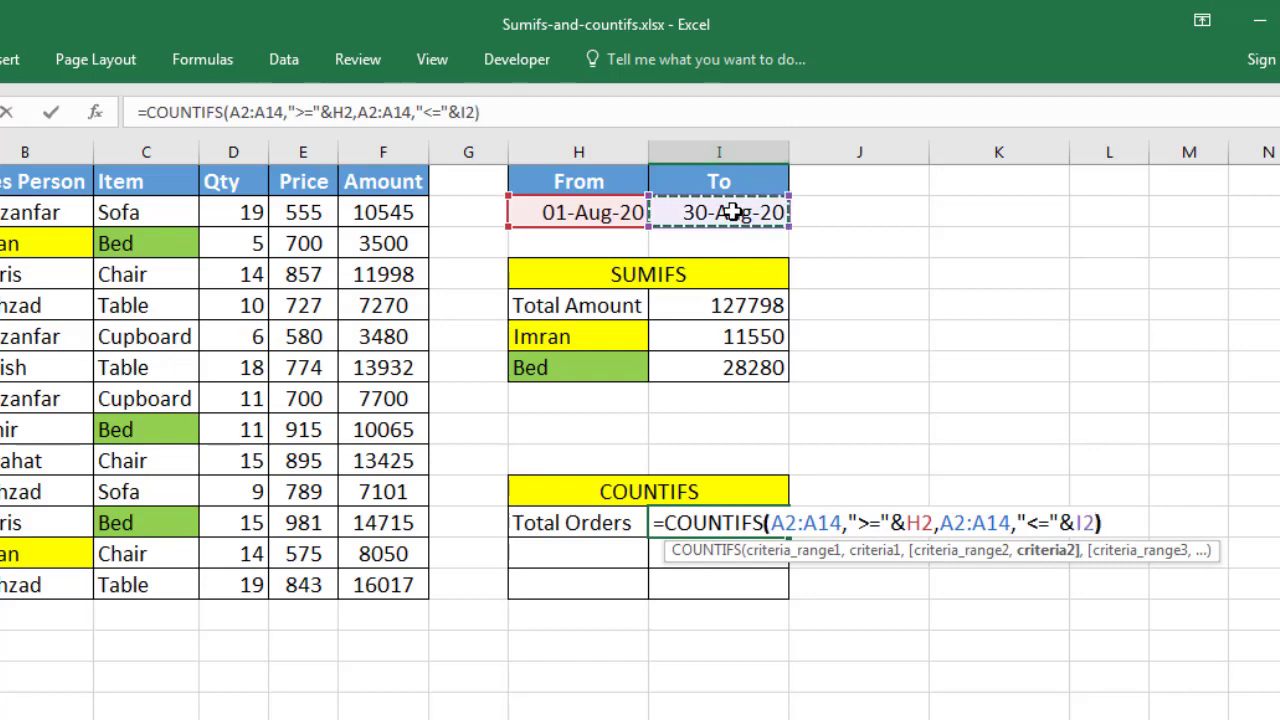
pyautogui.press('Return')
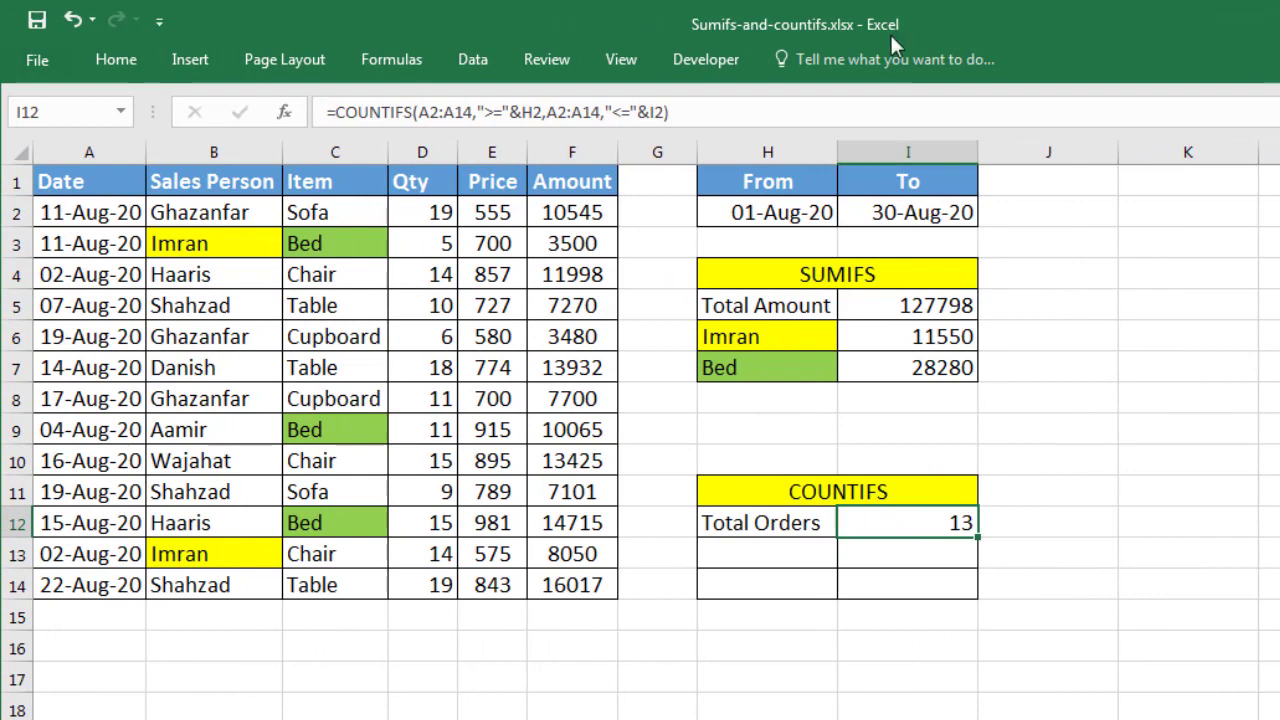
# - Set the To date in I2 to 11-08-2020 and check the Total Orders count in I12 for that date range
pyautogui.click(772, 214)
pyautogui.click(905, 216)
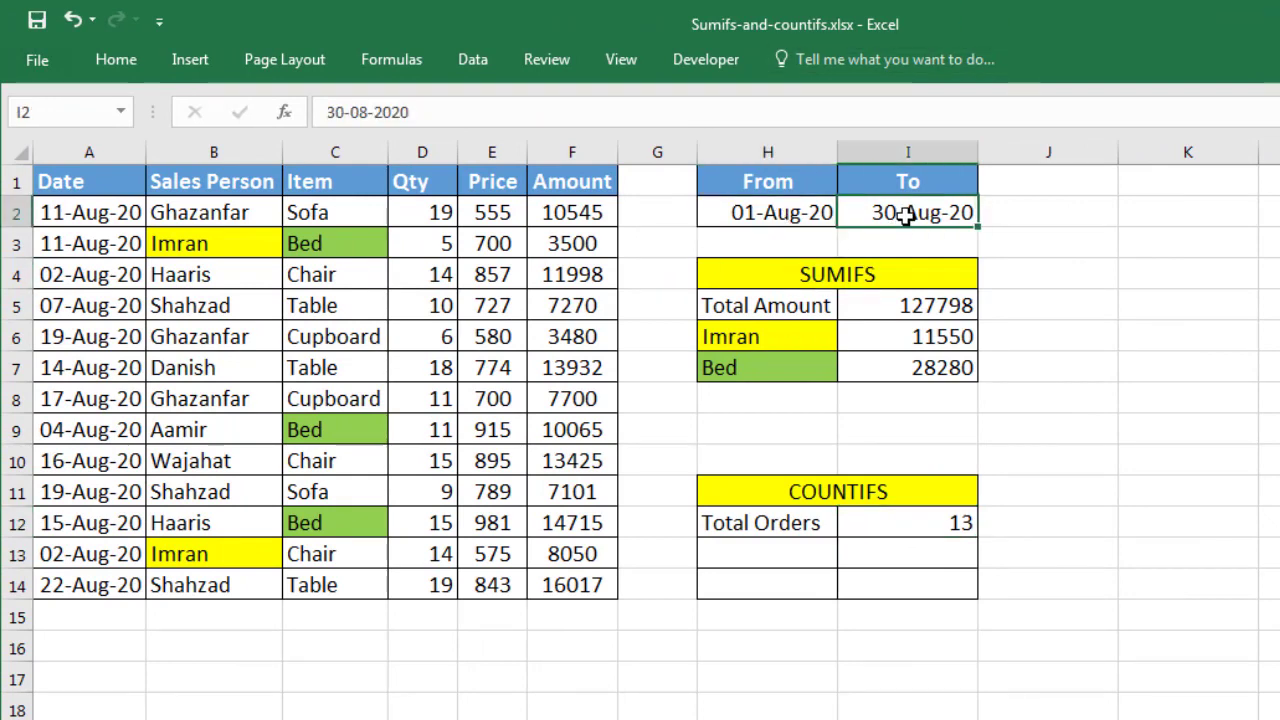
pyautogui.doubleClick(876, 215)
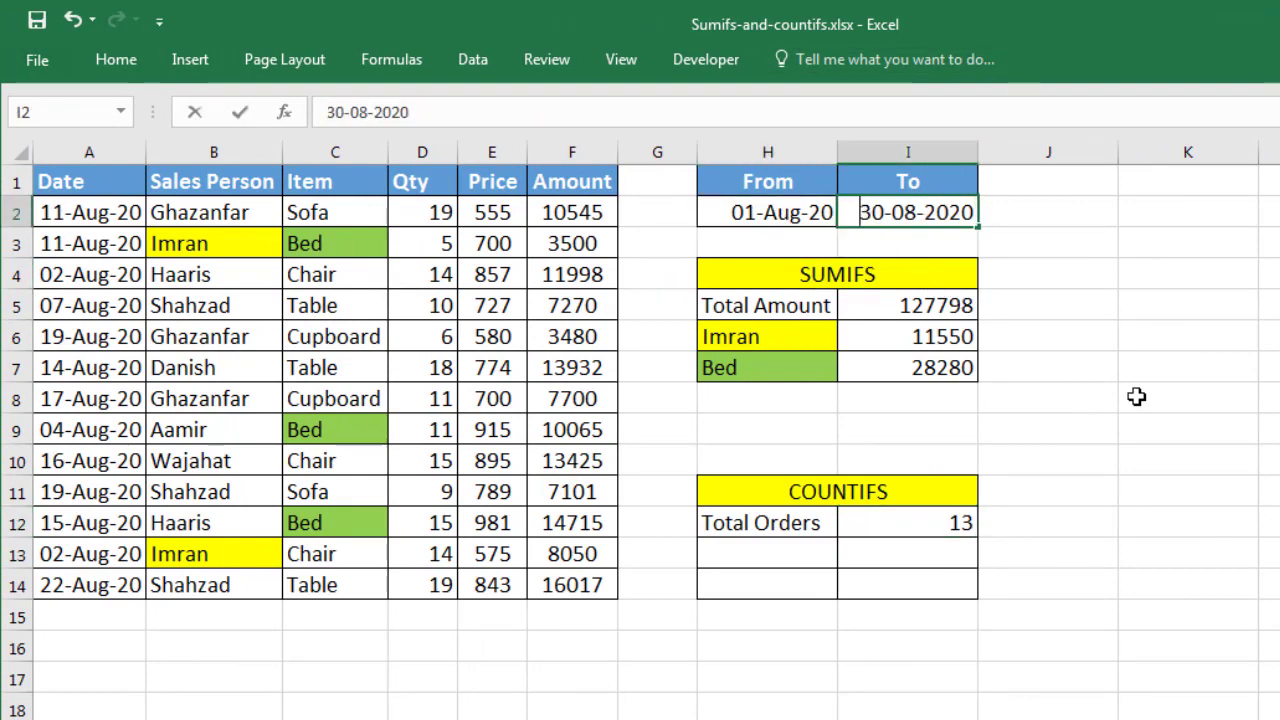
pyautogui.press('Delete')
pyautogui.press('Delete')
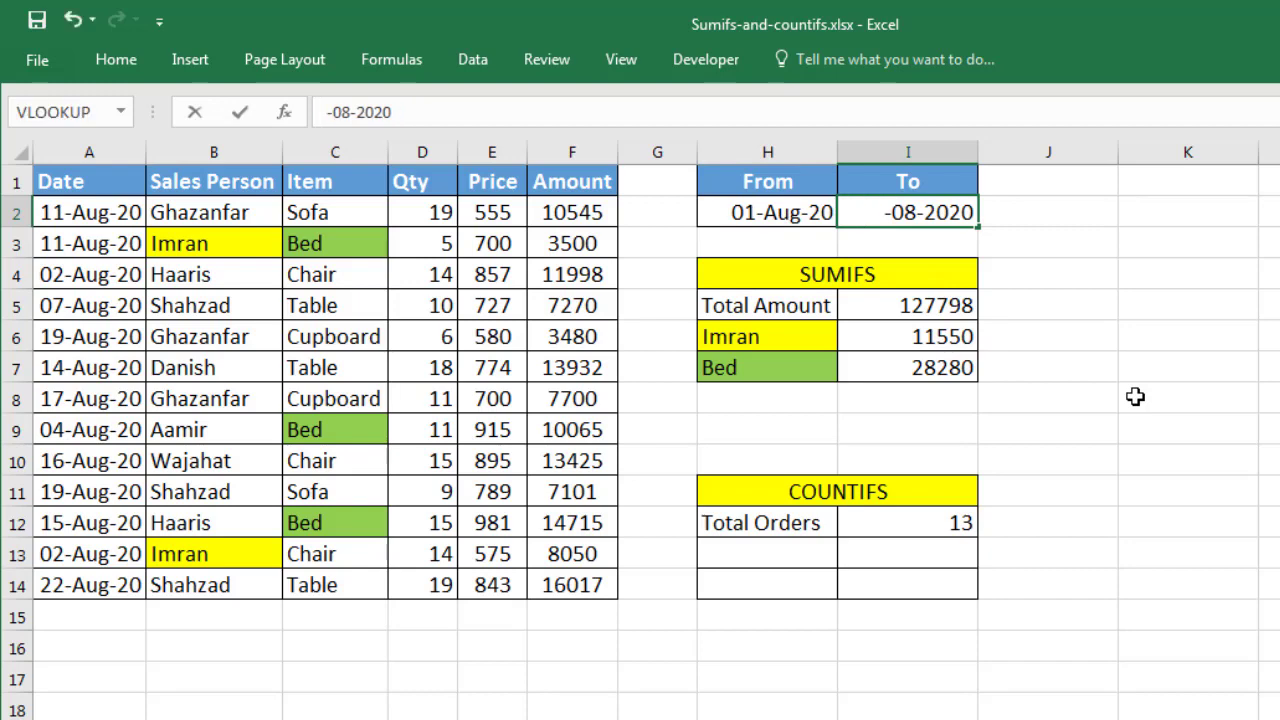
pyautogui.write('11')
pyautogui.press('Return')
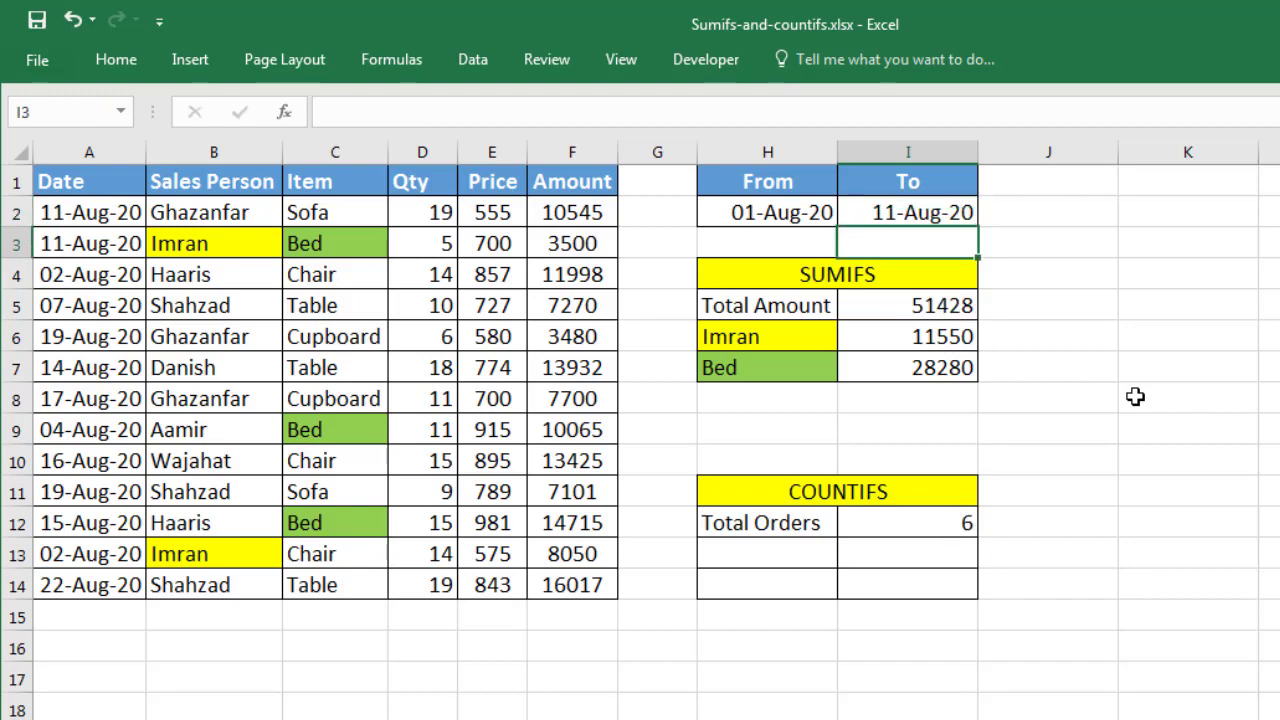
pyautogui.moveTo(778, 214); pyautogui.dragTo(872, 207)
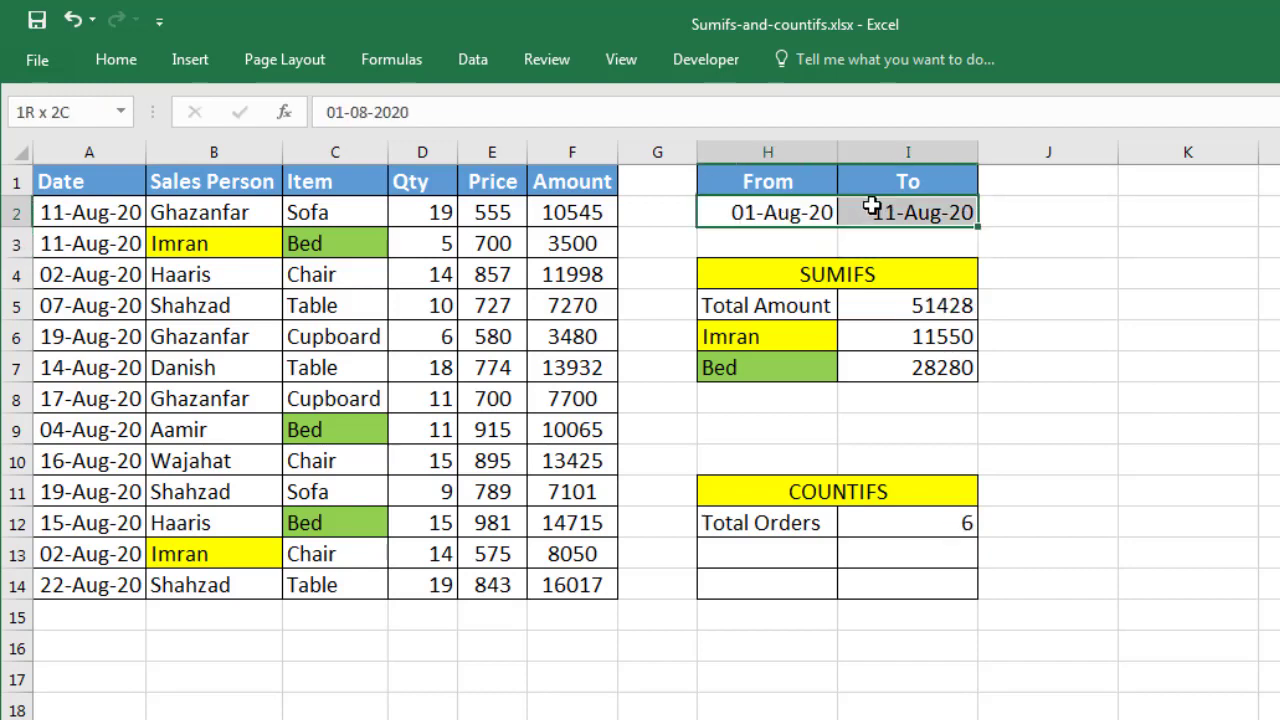
pyautogui.click(908, 523)
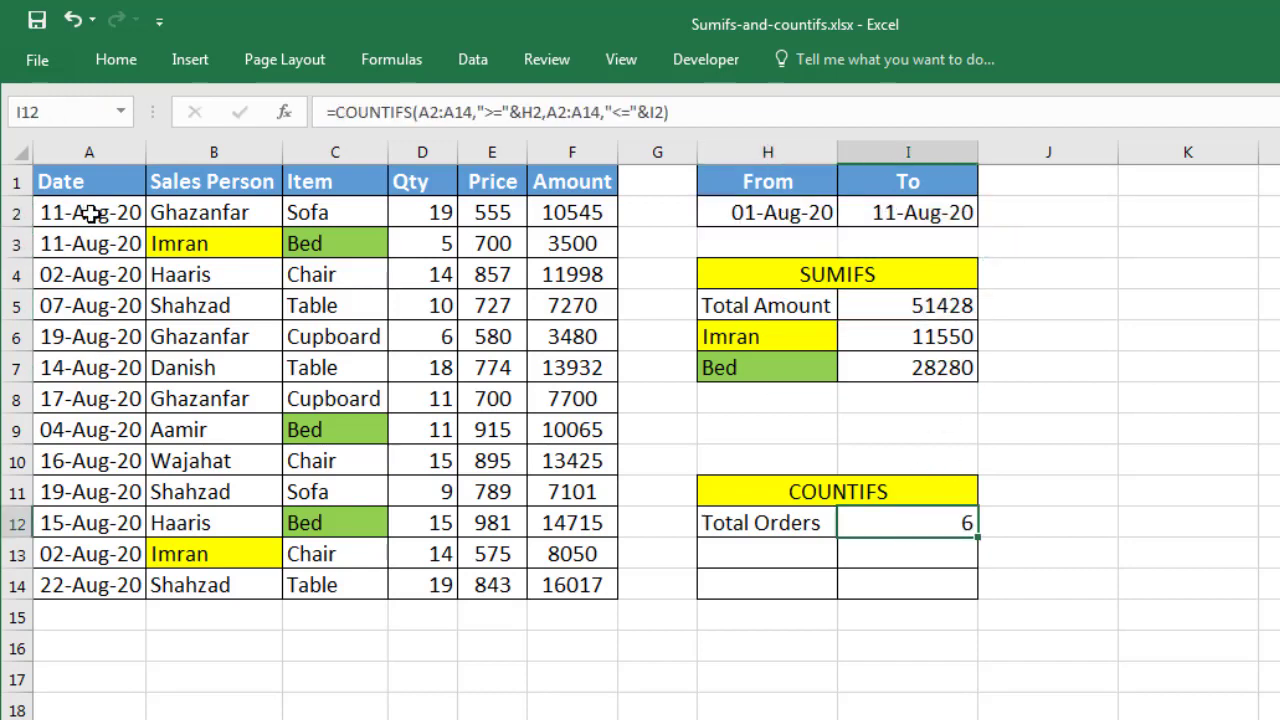
# - Set the To date in I2 to 02-08-2020
pyautogui.doubleClick(877, 212)
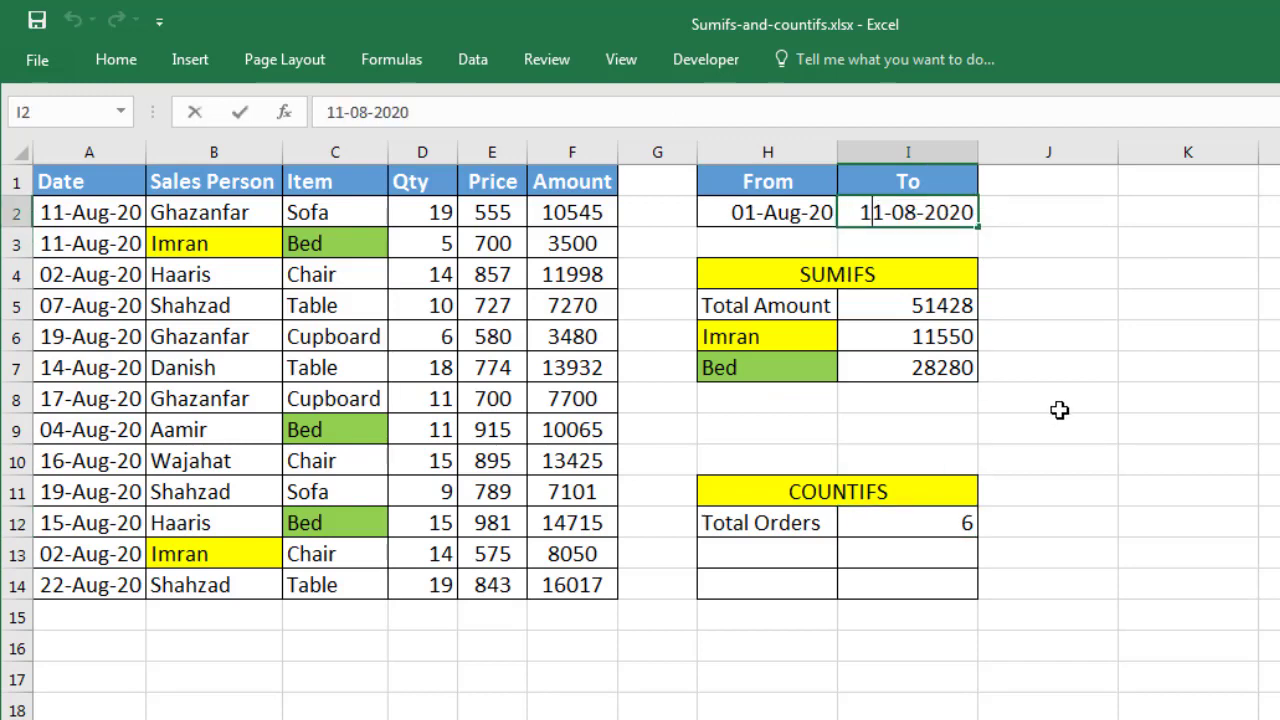
pyautogui.hotkey('shift', 'Right')
pyautogui.hotkey('shift', 'Right')
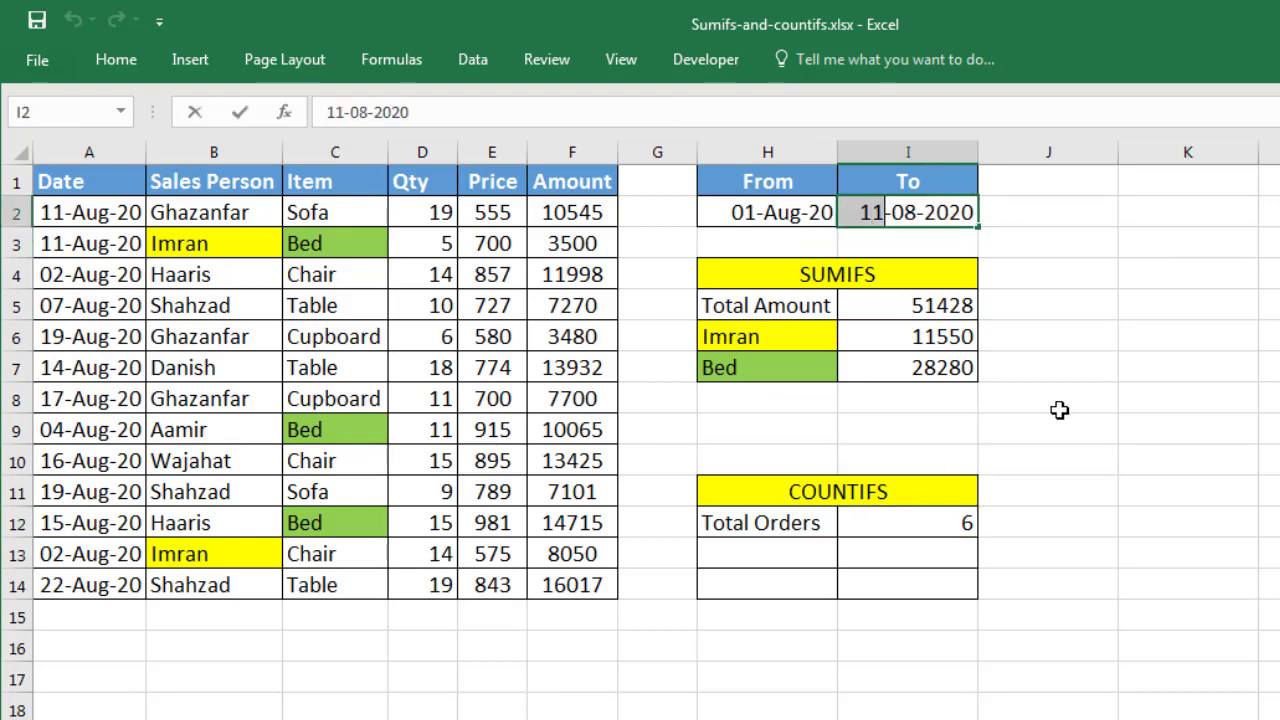
pyautogui.write('02')
pyautogui.press('Return')
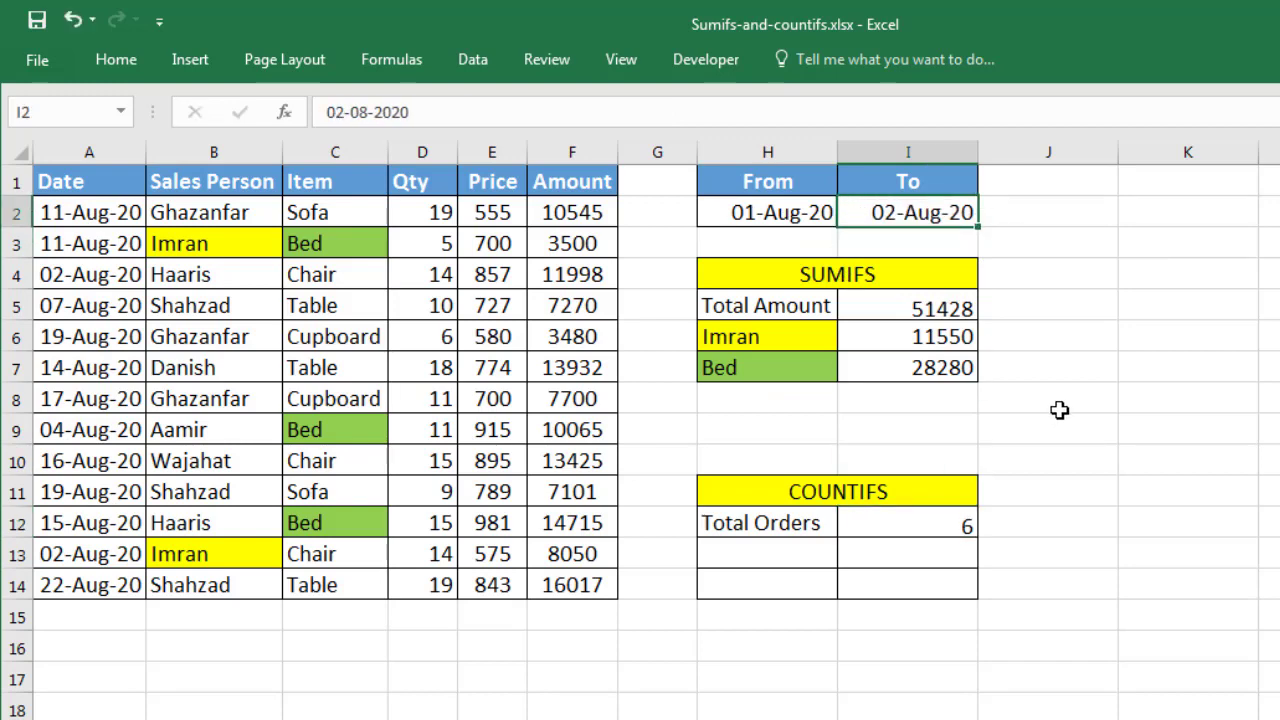
# - Check the table rows dated 02-Aug-20 against the Total Orders count in I12
pyautogui.click(90, 270)
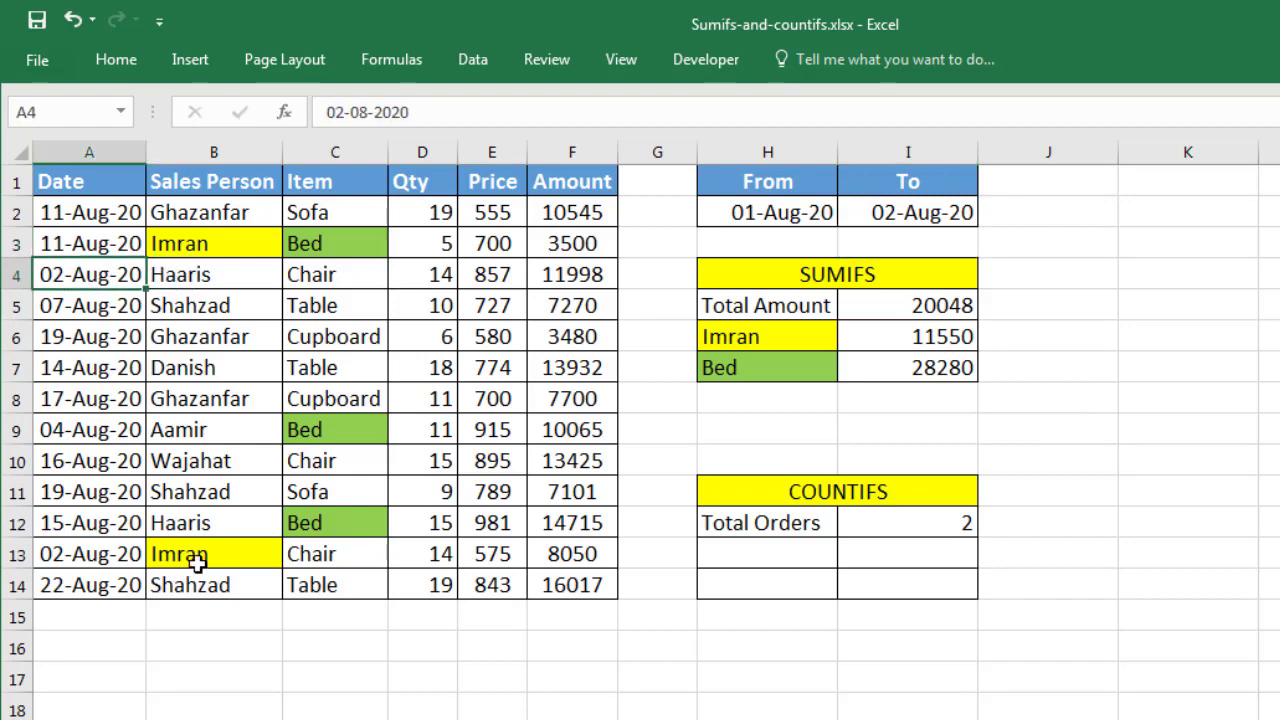
pyautogui.click(101, 553)
pyautogui.click(220, 557)
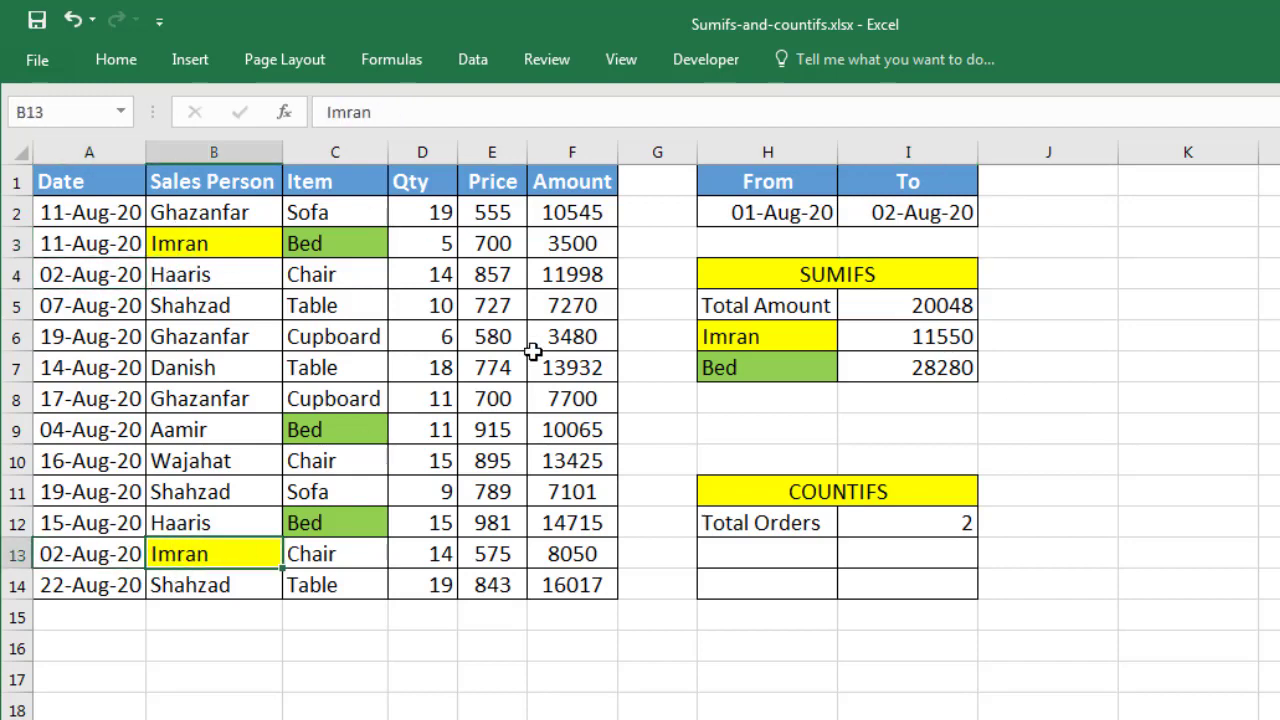
pyautogui.click(921, 538)
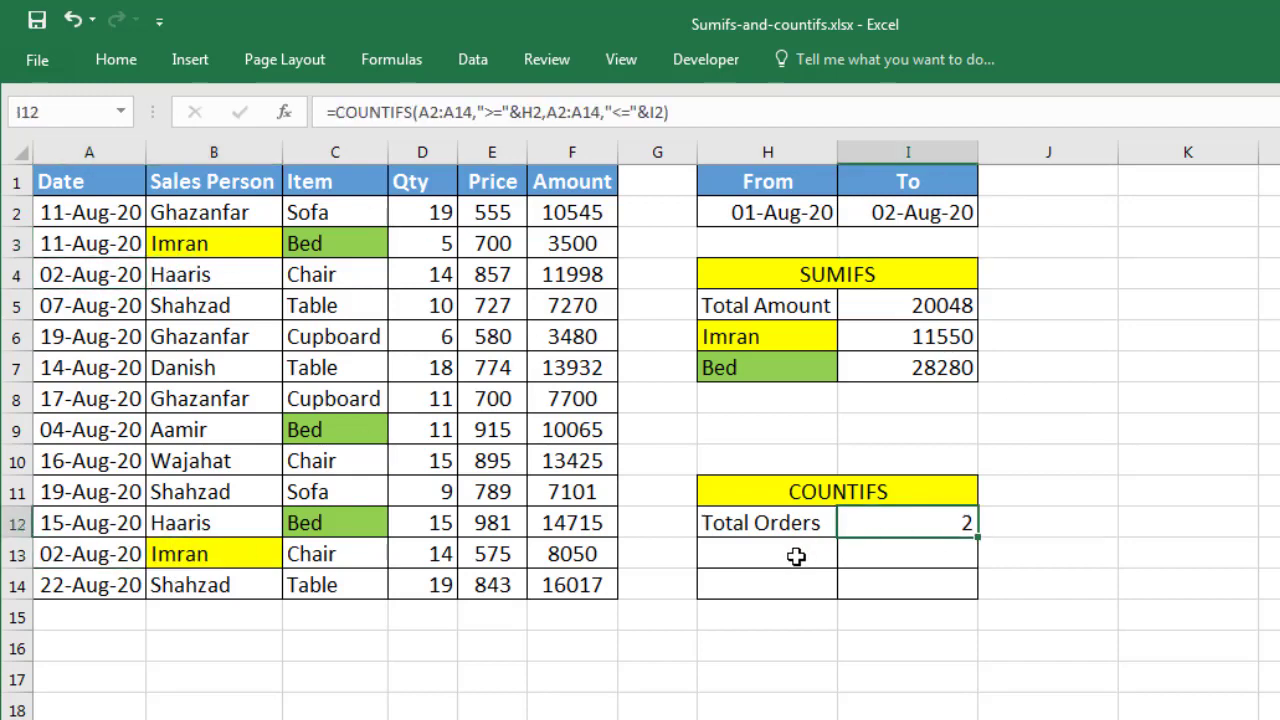
# - Label H13 with the sales person's name from B13 and H14 with Sofa, and start a COUNTIFS formula in I13
pyautogui.click(795, 556)
pyautogui.write('=')
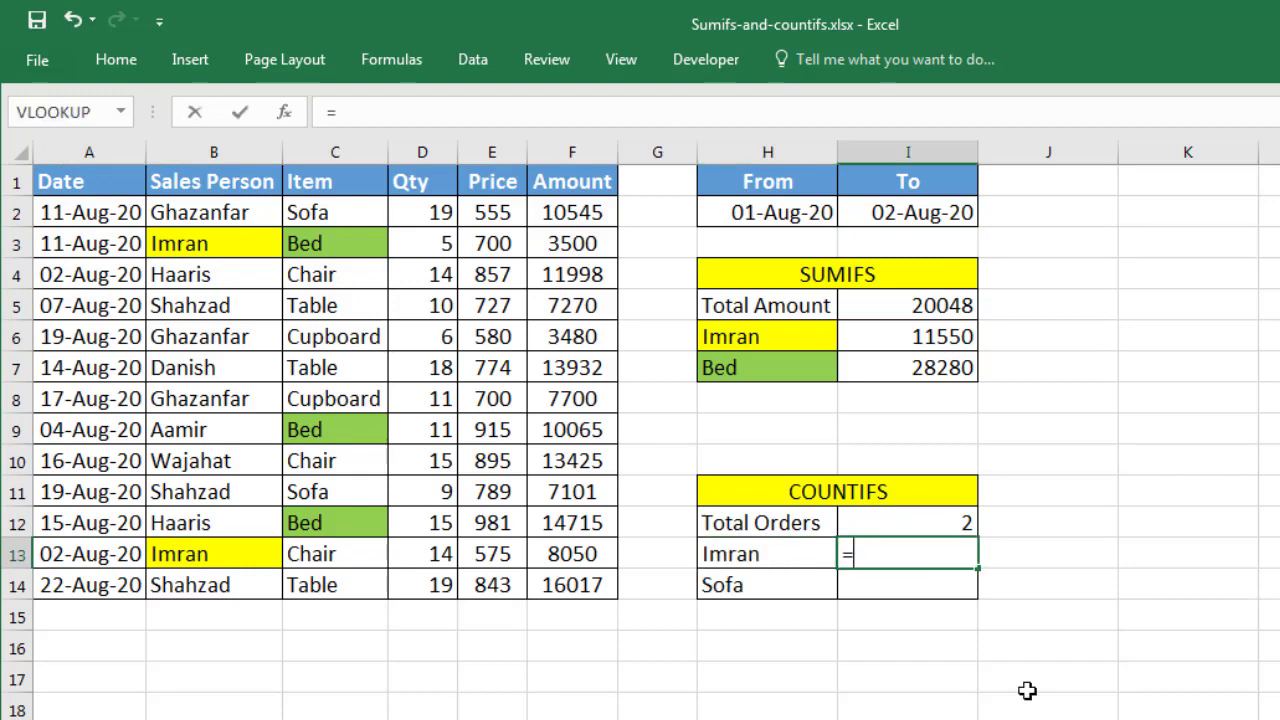
pyautogui.write('c')
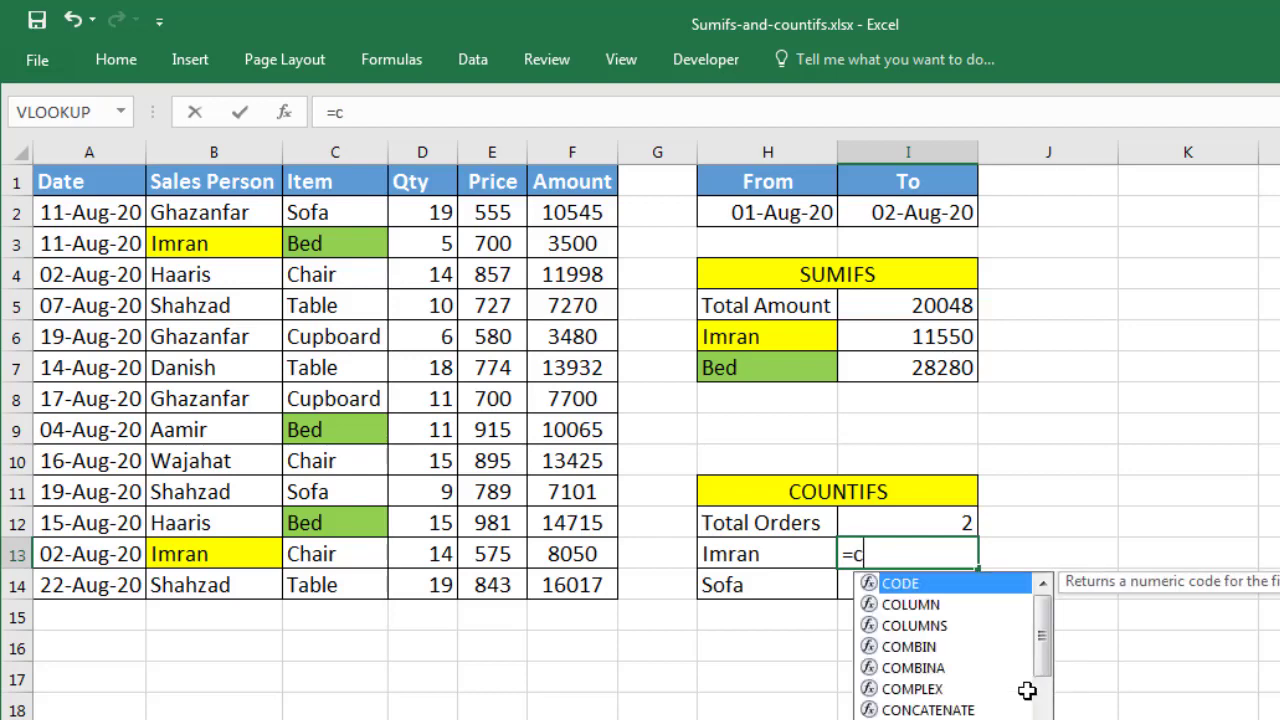
pyautogui.write('ountif')
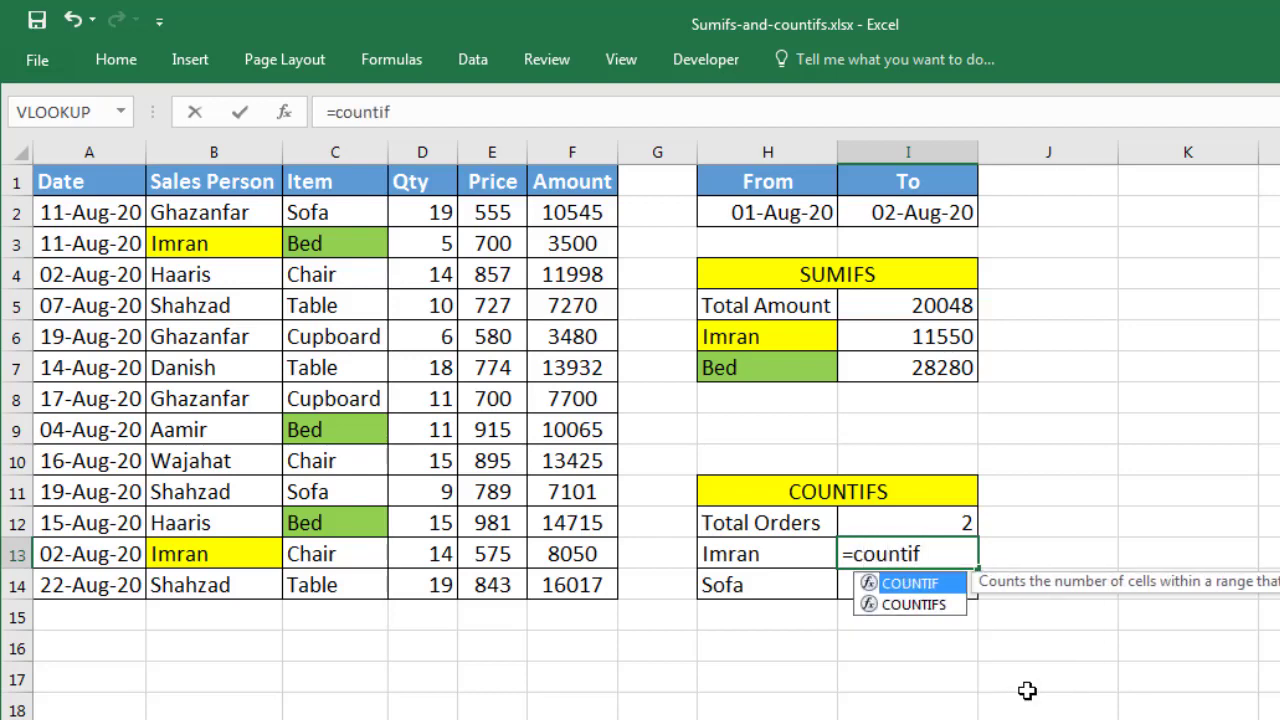
pyautogui.press('Down')
pyautogui.press('Tab')
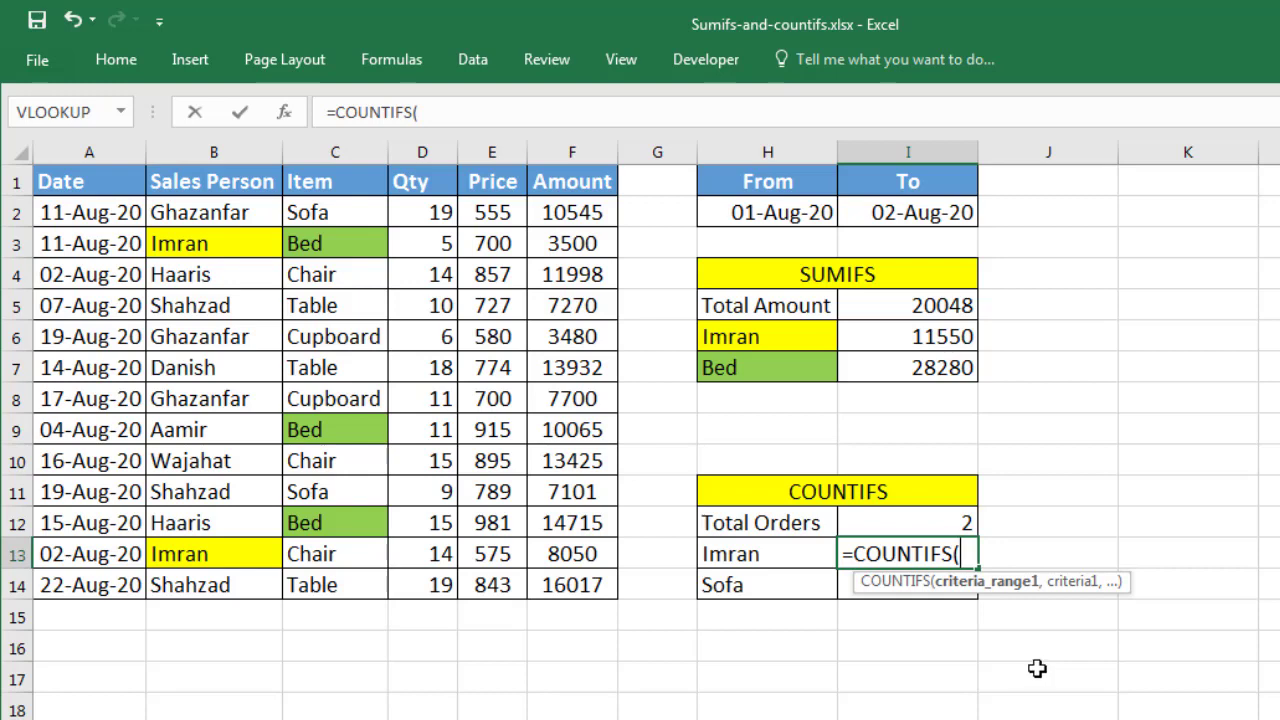
# - Complete the COUNTIFS formula in I13 with criteria range B2:B14 and criterion H13, and enter it
pyautogui.click(221, 212)
pyautogui.moveTo(230, 362); pyautogui.dragTo(224, 573)
pyautogui.write(',')
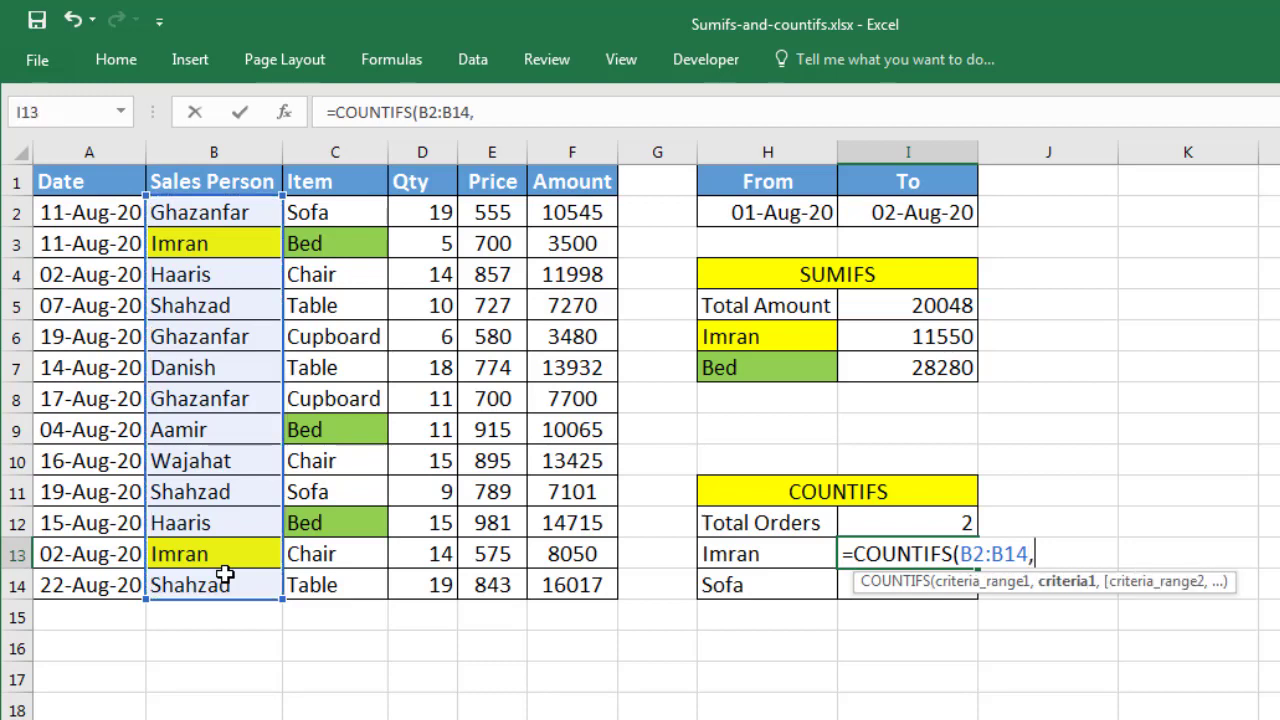
pyautogui.click(785, 557)
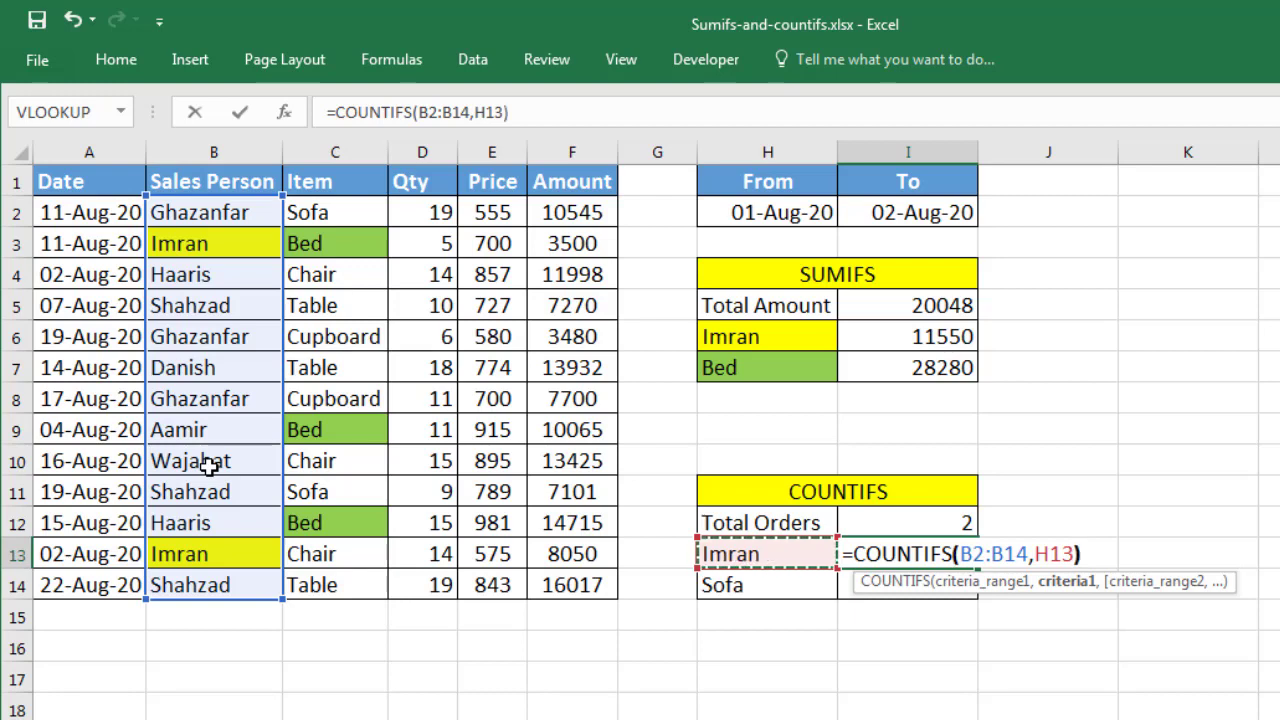
pyautogui.write(')')
pyautogui.press('Return')
pyautogui.press('Up')
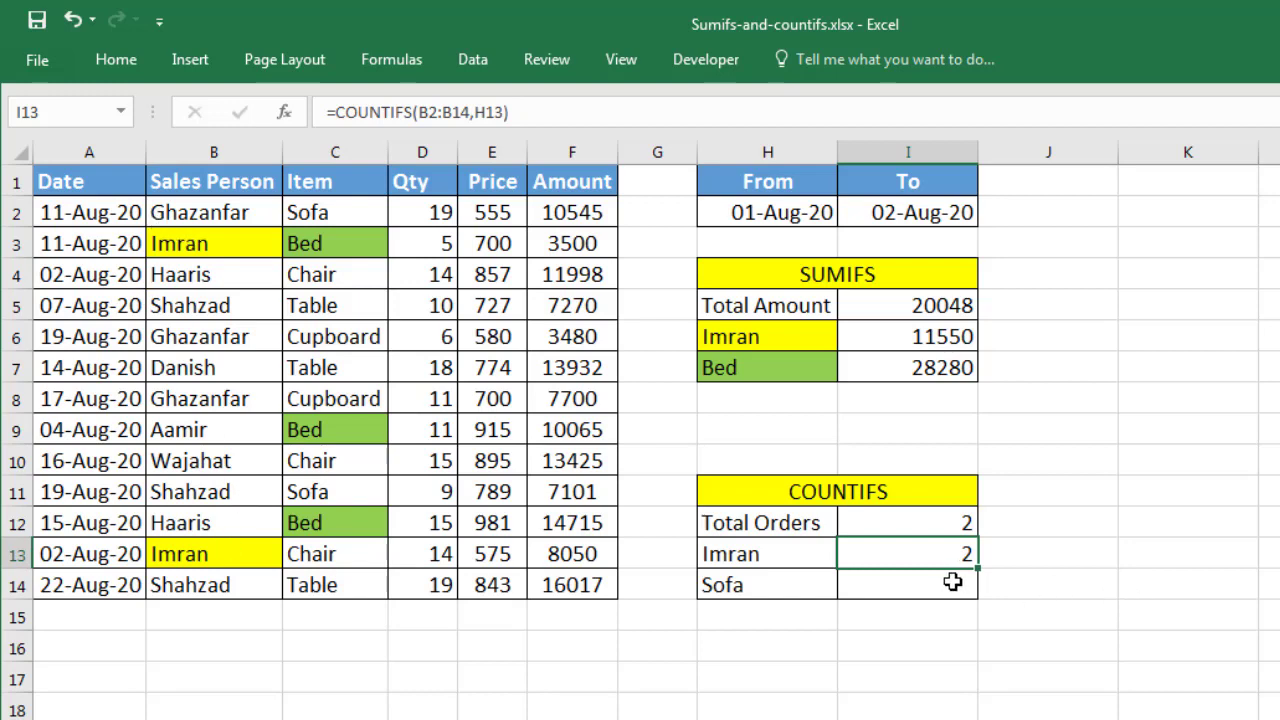
# - Change the name in H13 to the sales person listed in B2 to test the count in I13
pyautogui.click(807, 554)
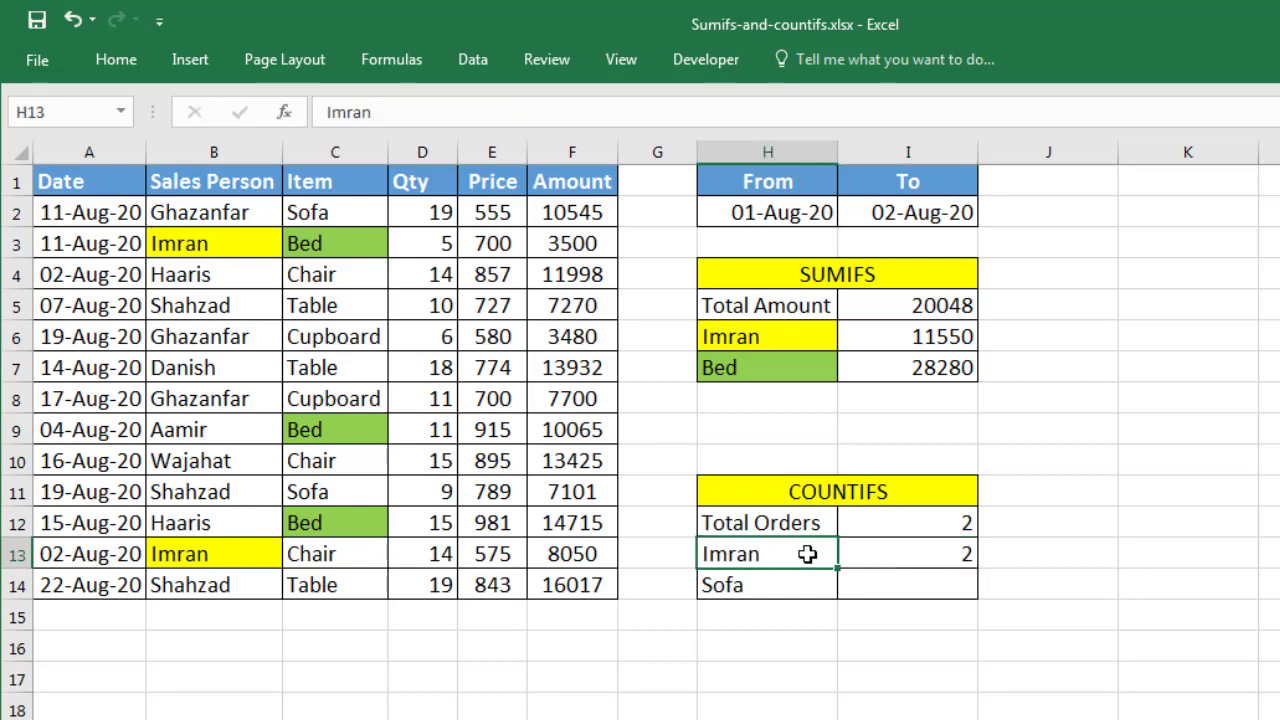
pyautogui.write('Ghazanfa')
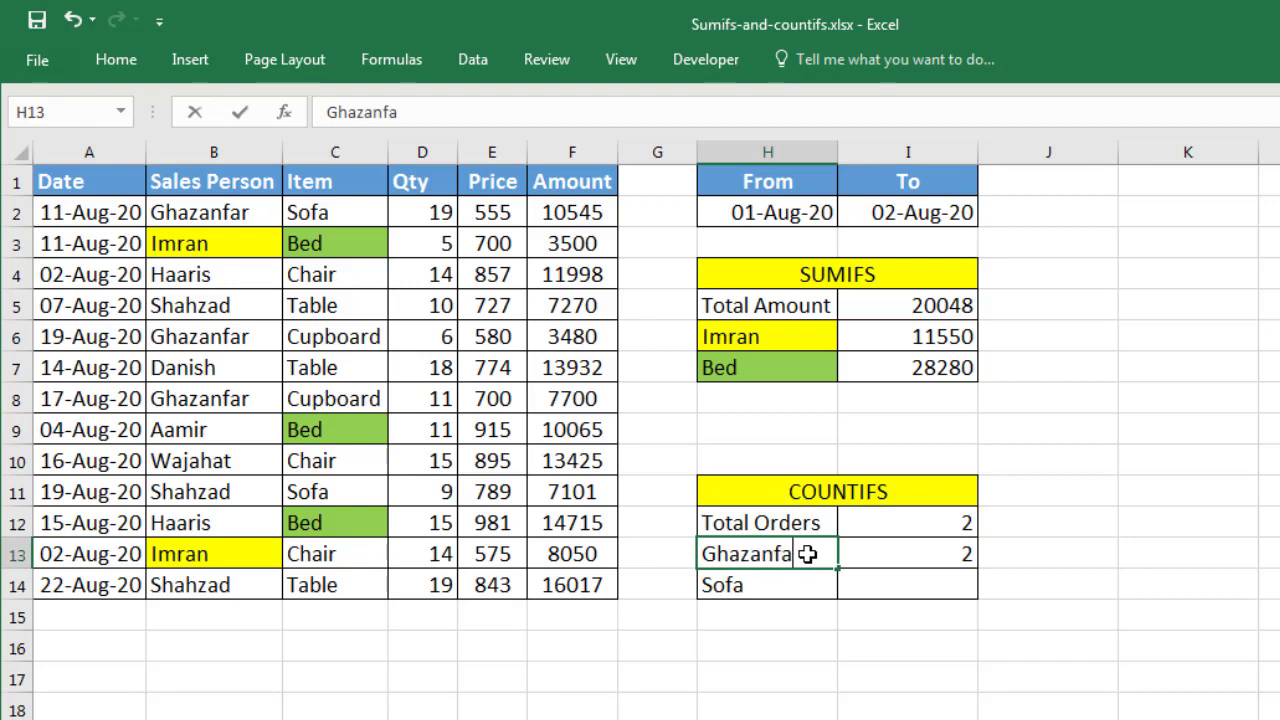
pyautogui.write('r')
pyautogui.press('Return')
pyautogui.press('Up')
pyautogui.press('Right')
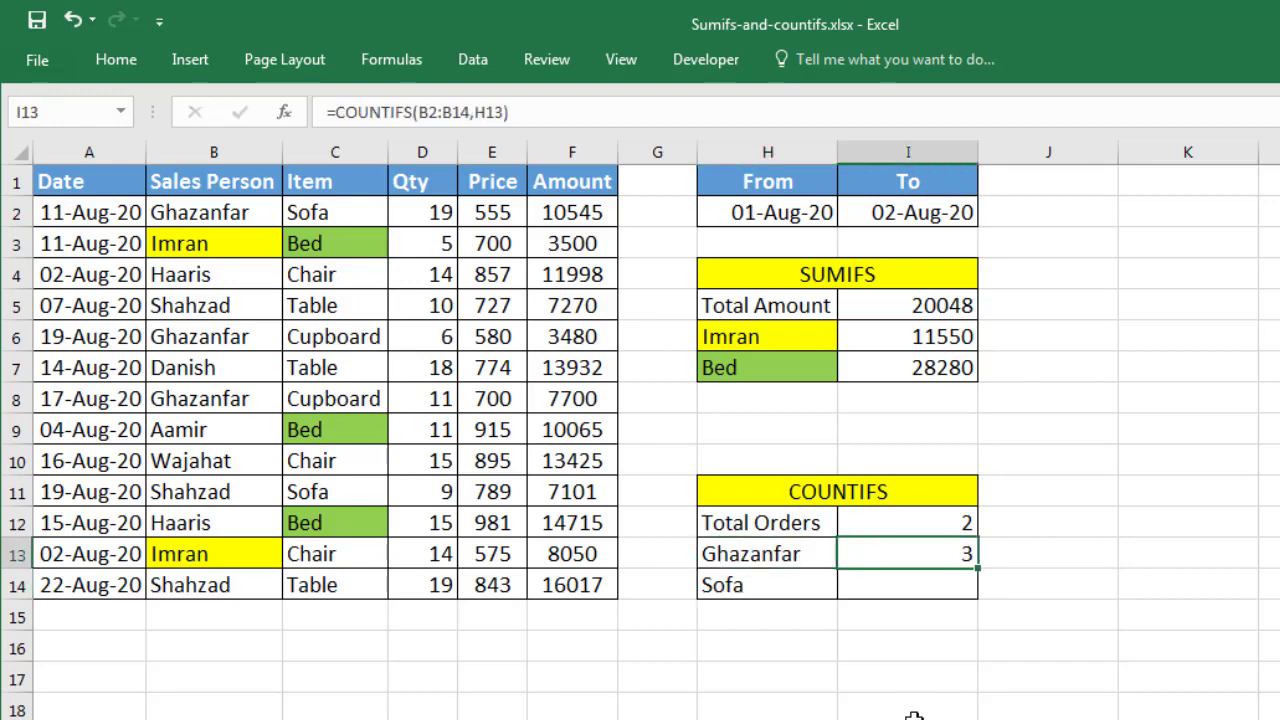
# - Check the count in I13 against that sales person's entries in B2, B6 and B8
pyautogui.click(790, 560)
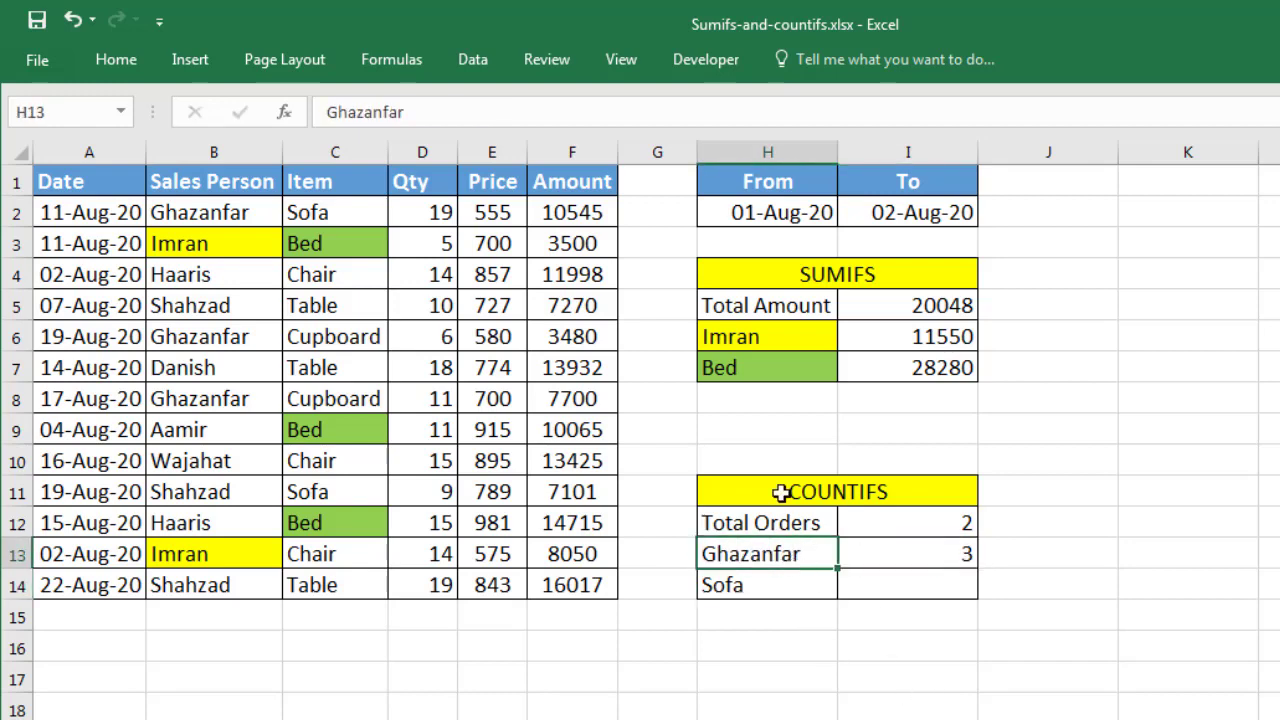
pyautogui.click(875, 553)
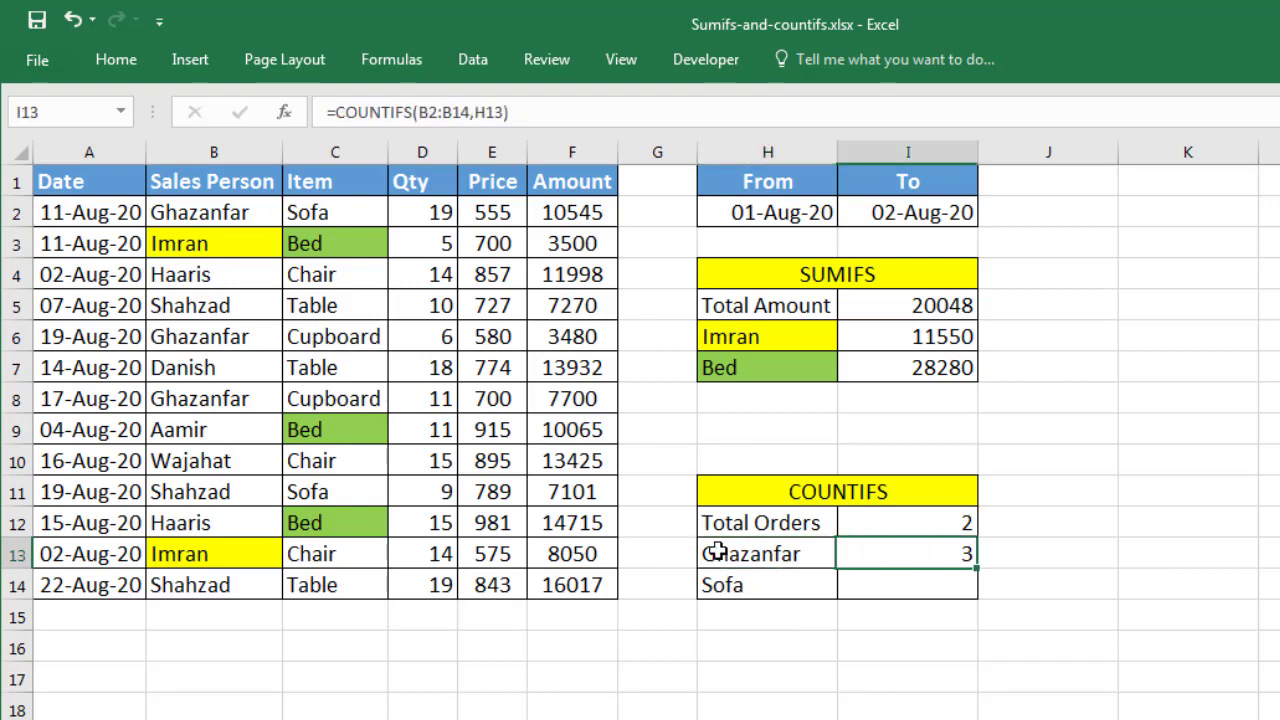
pyautogui.click(242, 342)
pyautogui.click(226, 400)
pyautogui.click(220, 215)
# - Replace the name in H13 with the sales person listed in B4 and check the count in I13
pyautogui.click(776, 556)
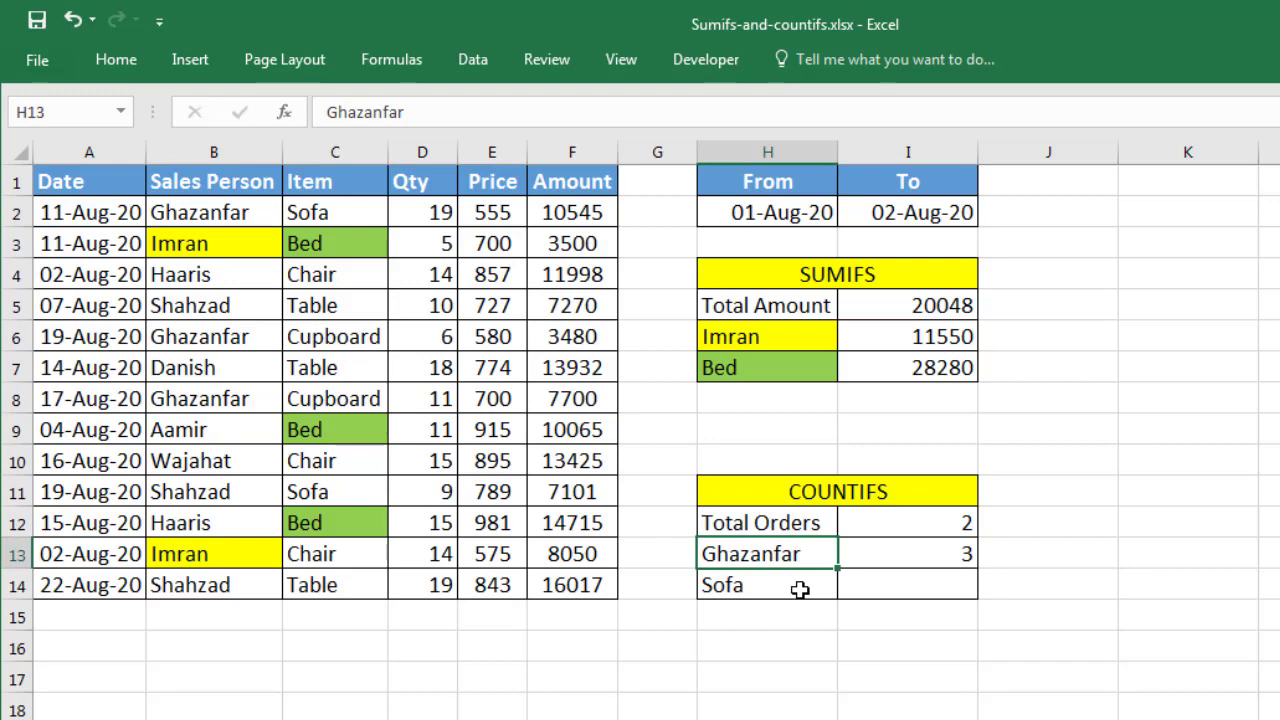
pyautogui.write('Haaris')
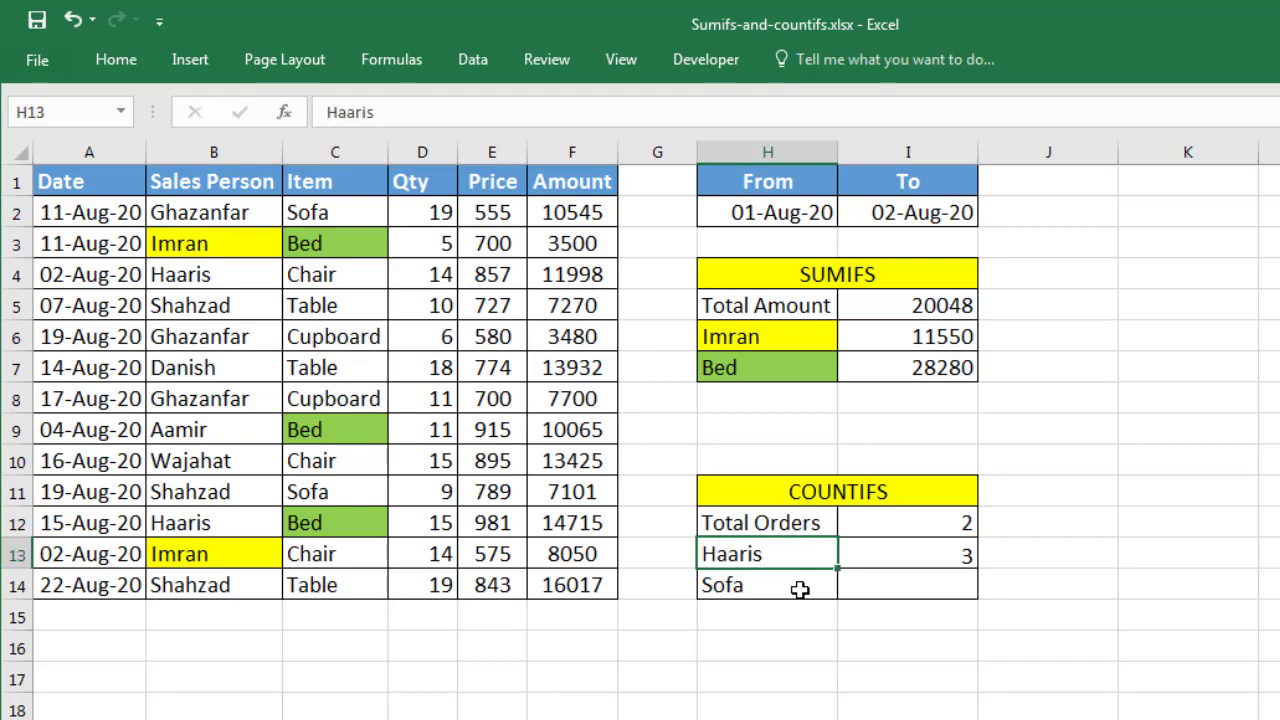
pyautogui.press('Return')
pyautogui.press('Up')
pyautogui.press('Right')
# - Begin the Sofa count formula in I14 with the item condition: =COUNTIFS(C2:C14,H14,
pyautogui.press('Down')
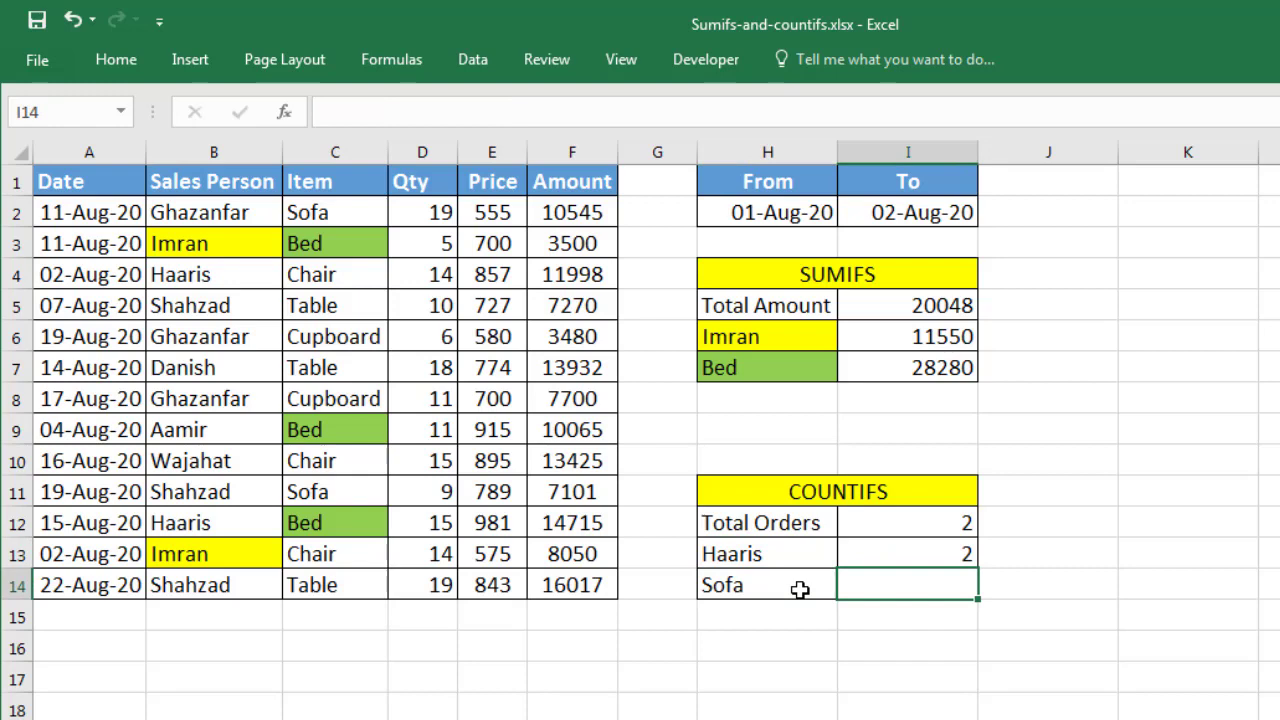
pyautogui.write('=count')
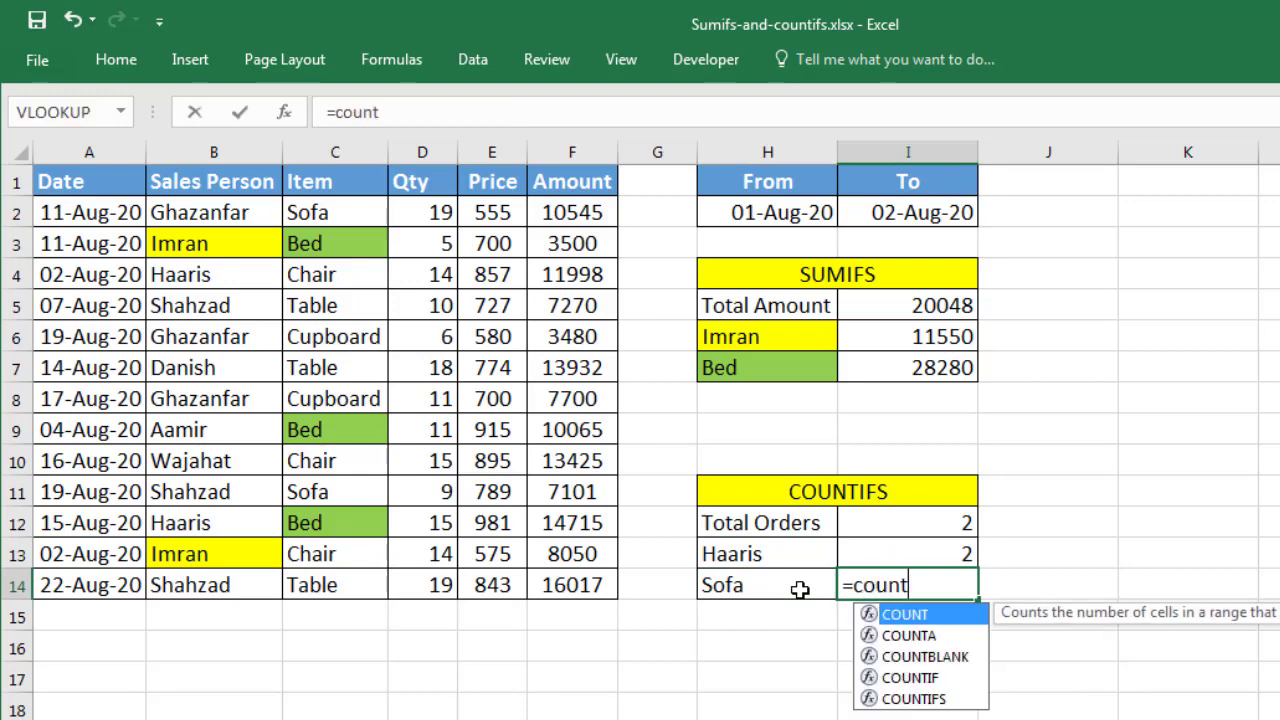
pyautogui.write('ifs')
pyautogui.press('Tab')
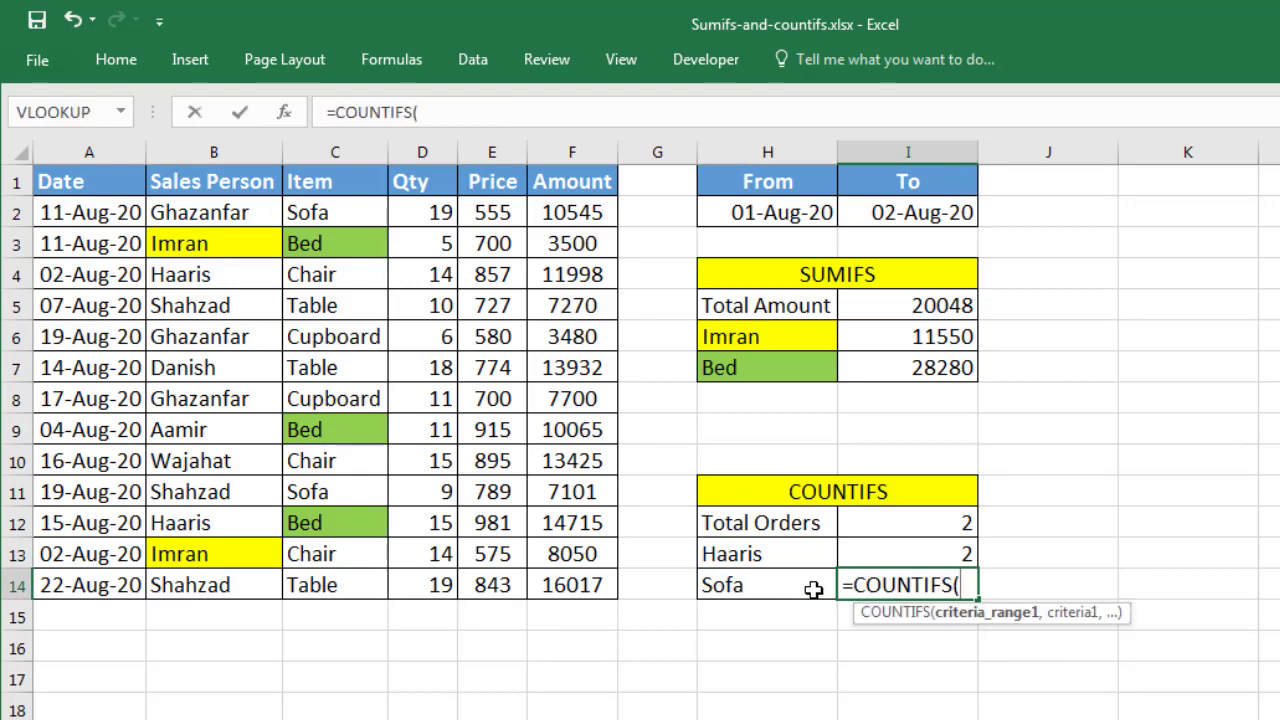
pyautogui.moveTo(322, 211); pyautogui.dragTo(346, 586)
pyautogui.write(',')
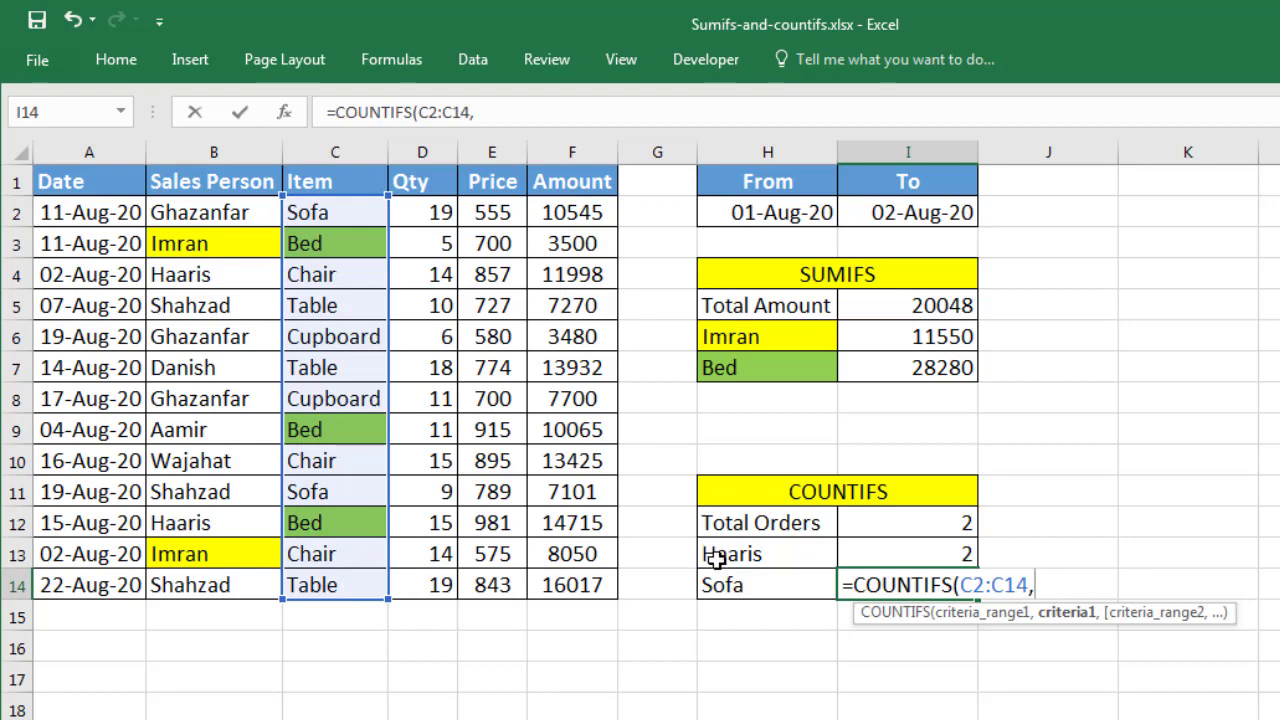
pyautogui.click(751, 583)
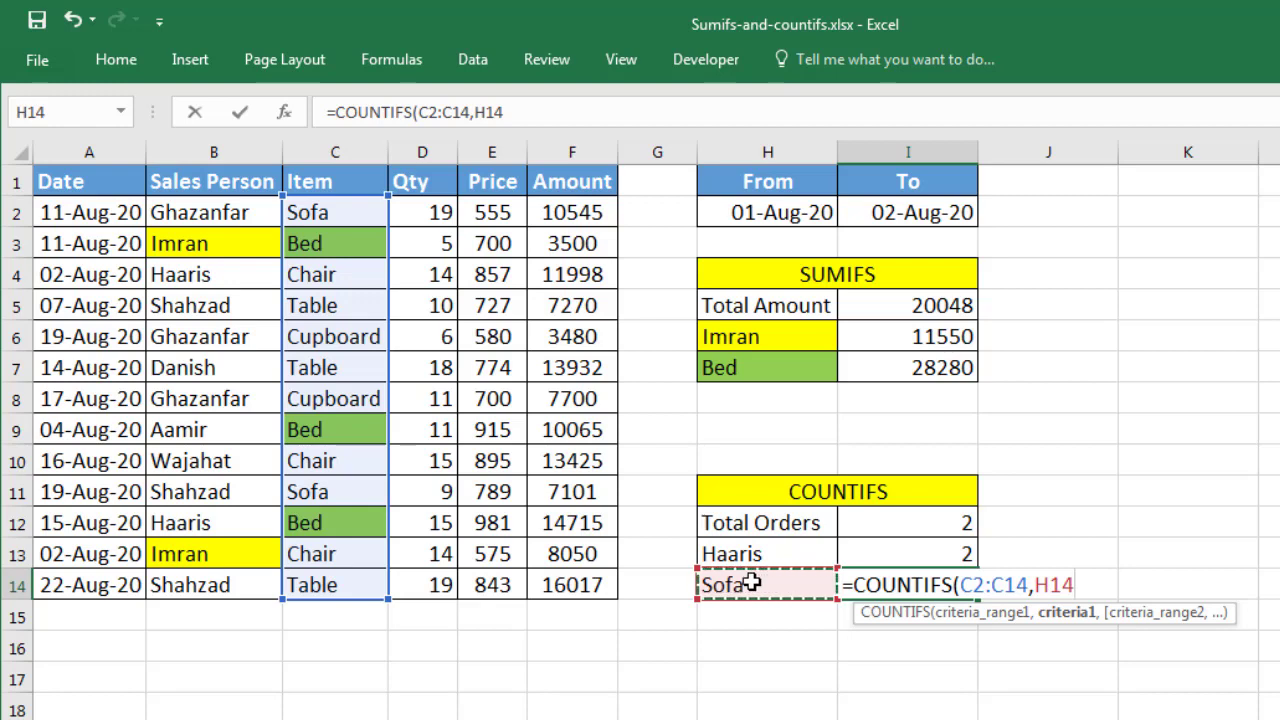
pyautogui.write(',')
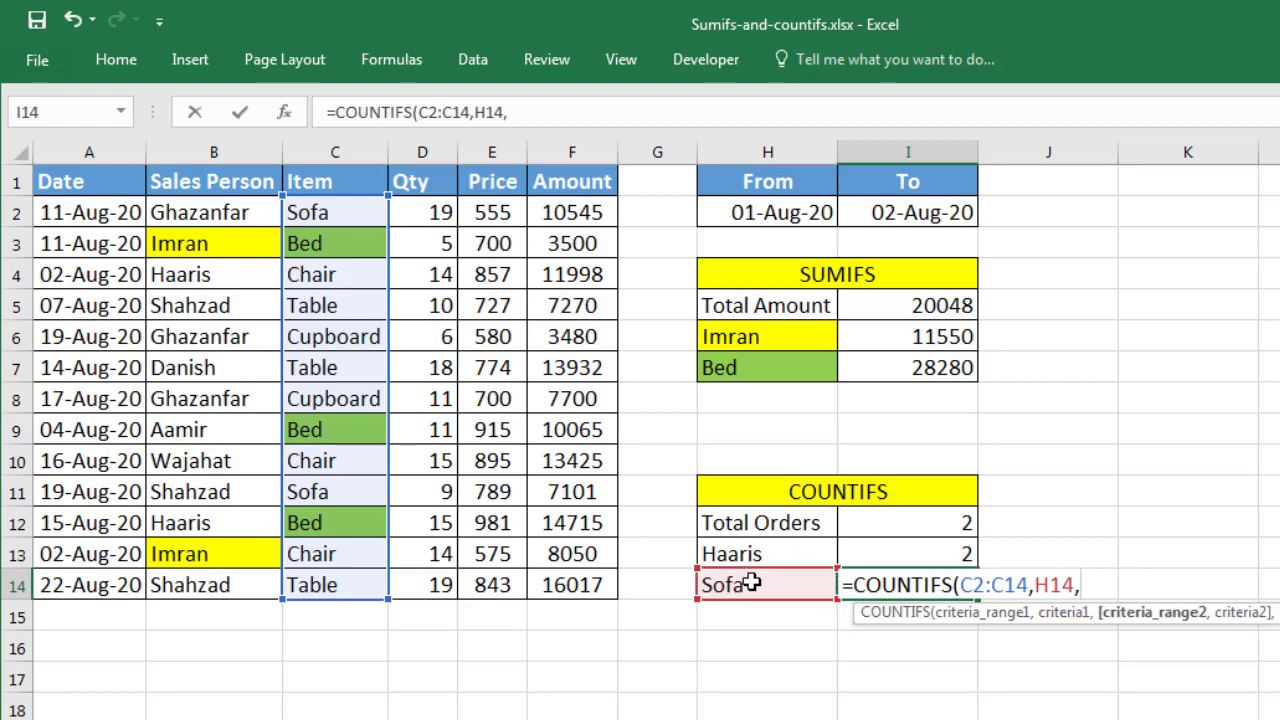
# - Add the From date condition A2:A14,">="&H2, to the COUNTIFS formula in I14
pyautogui.moveTo(106, 212); pyautogui.dragTo(97, 578)
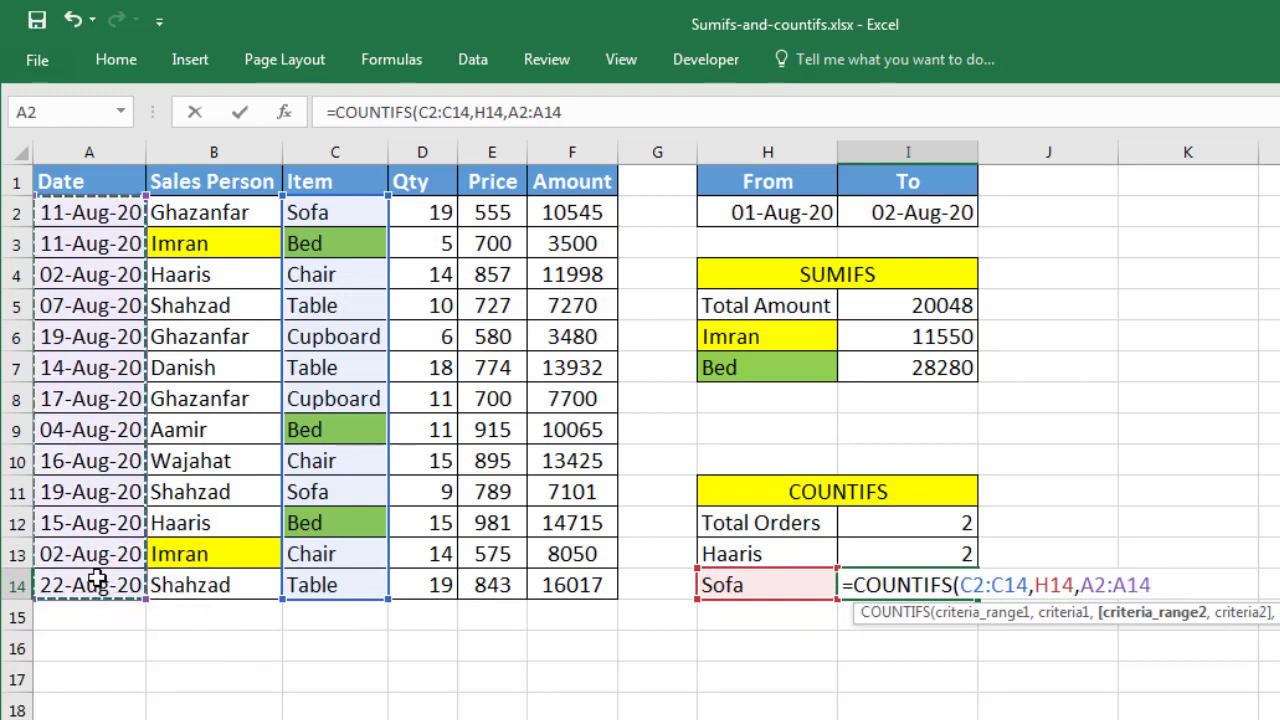
pyautogui.write(',">')
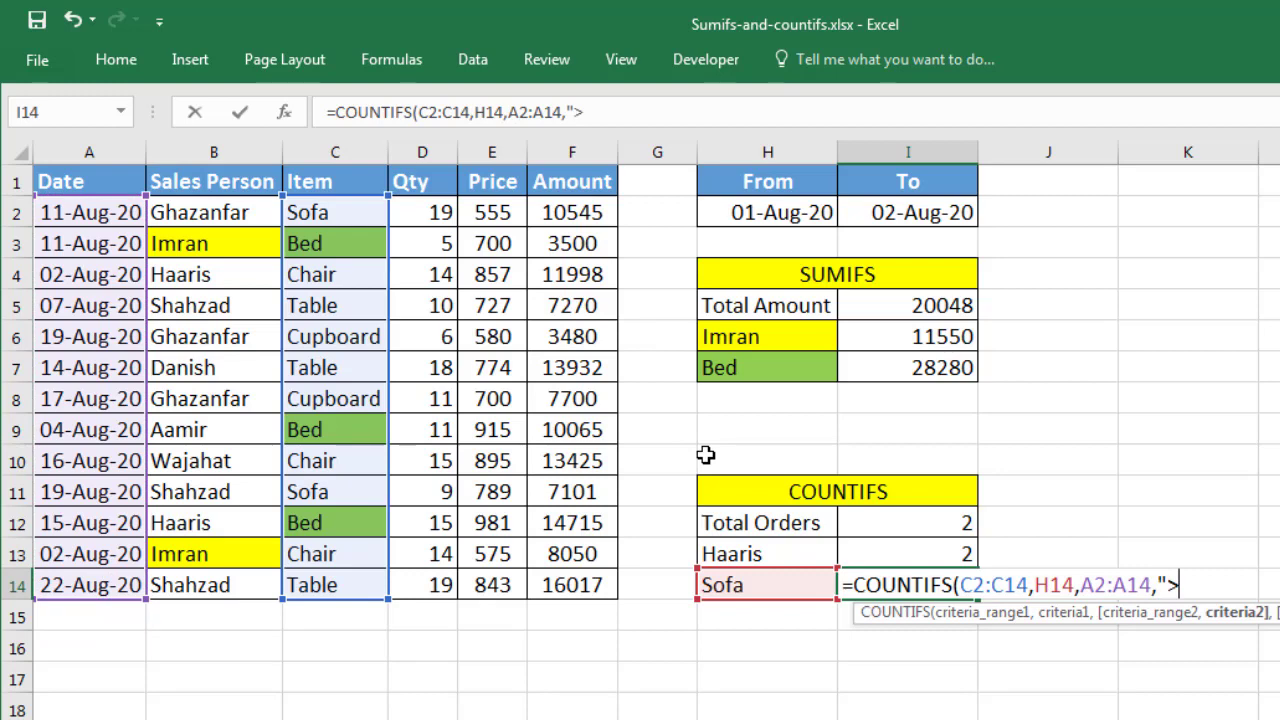
pyautogui.write('="&')
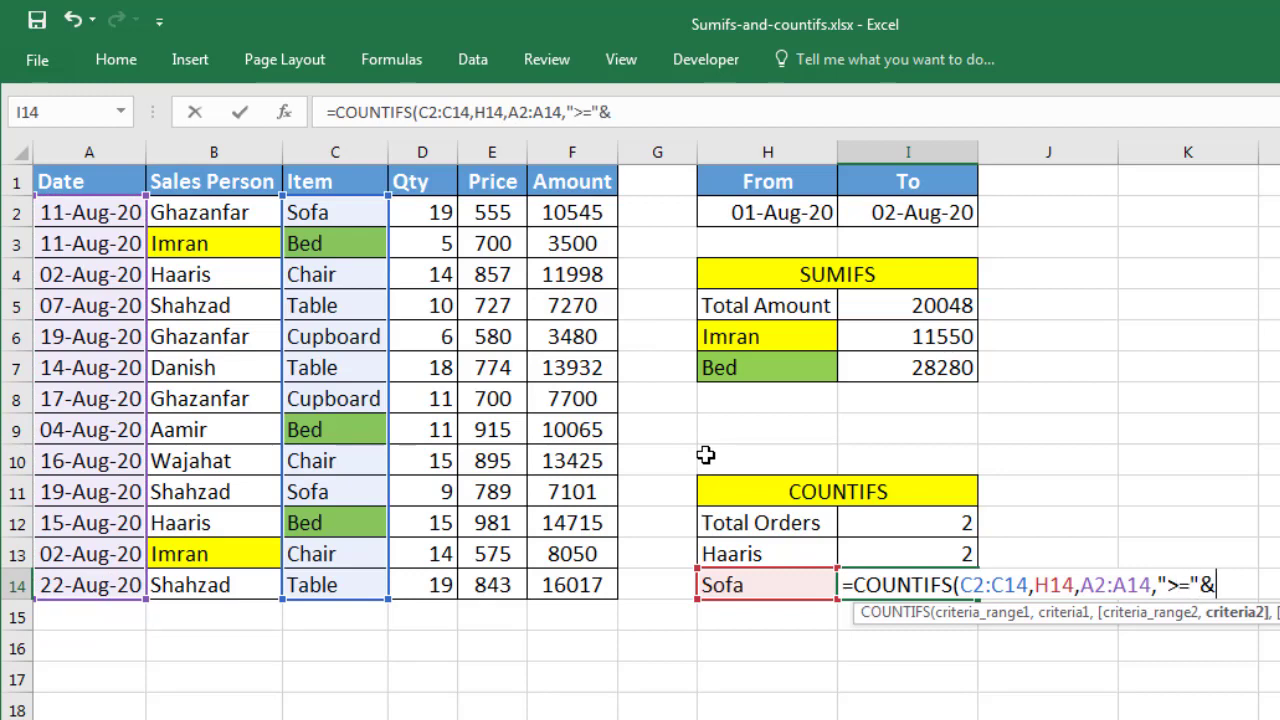
pyautogui.click(773, 218)
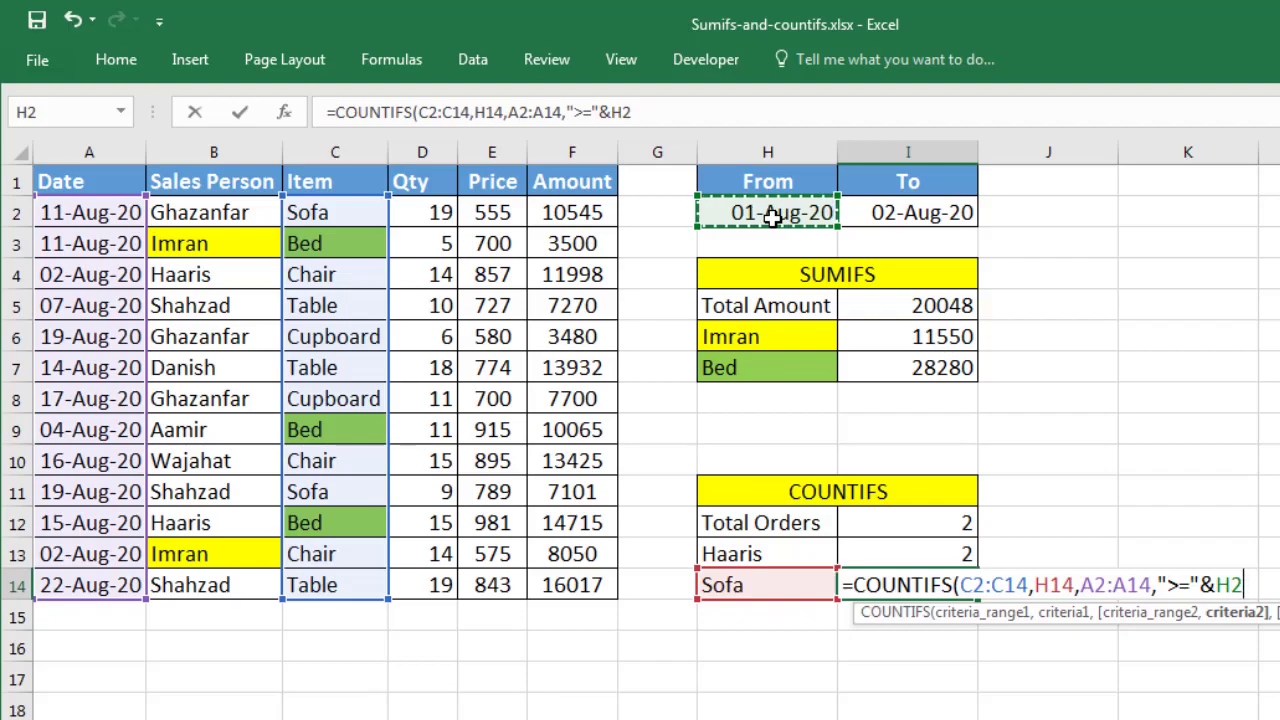
pyautogui.write(',')
# - Add the To date condition A2:A14,"<="&I2 to the COUNTIFS formula in I14 and enter the completed formula
pyautogui.click(106, 213)
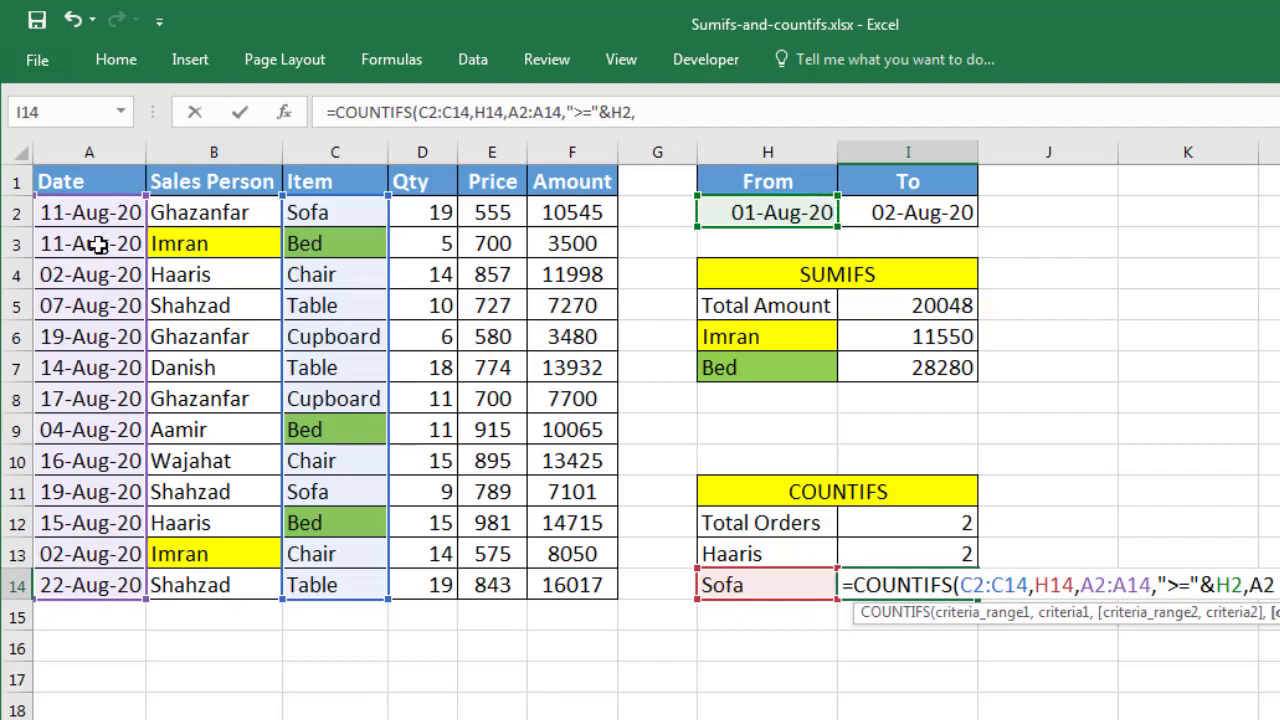
pyautogui.moveTo(97, 244); pyautogui.dragTo(79, 580)
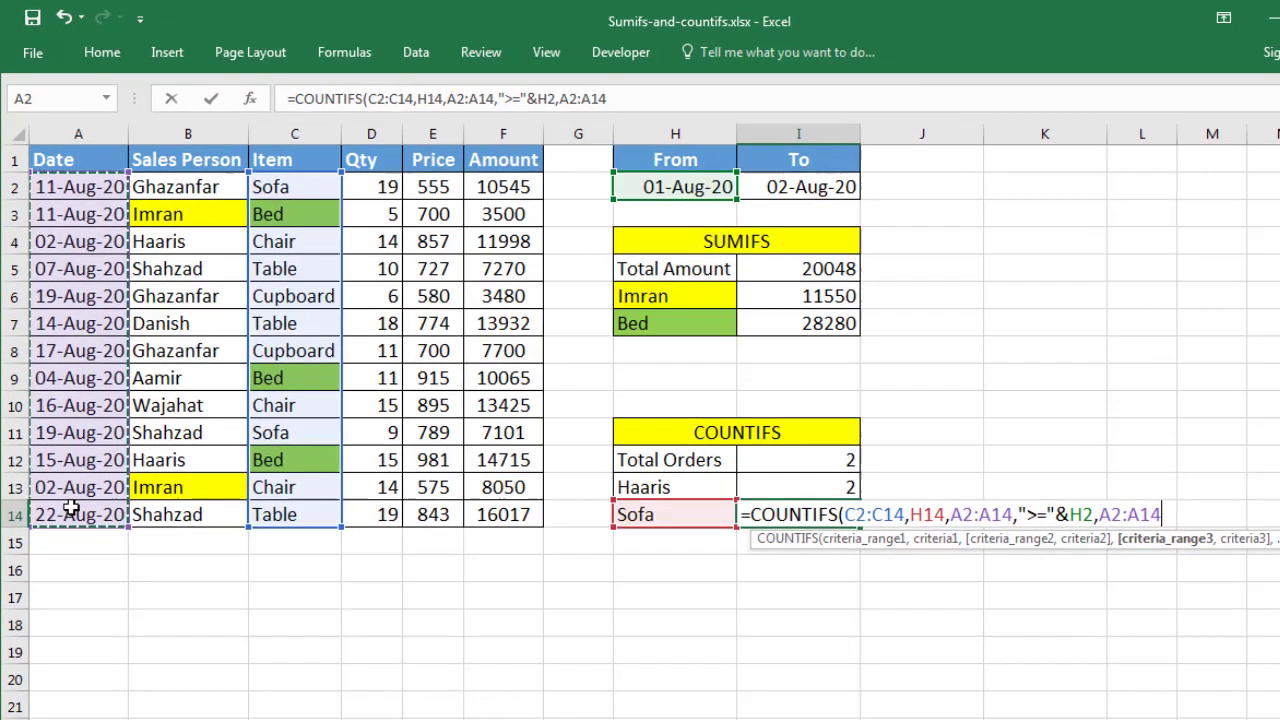
pyautogui.write(',<="')
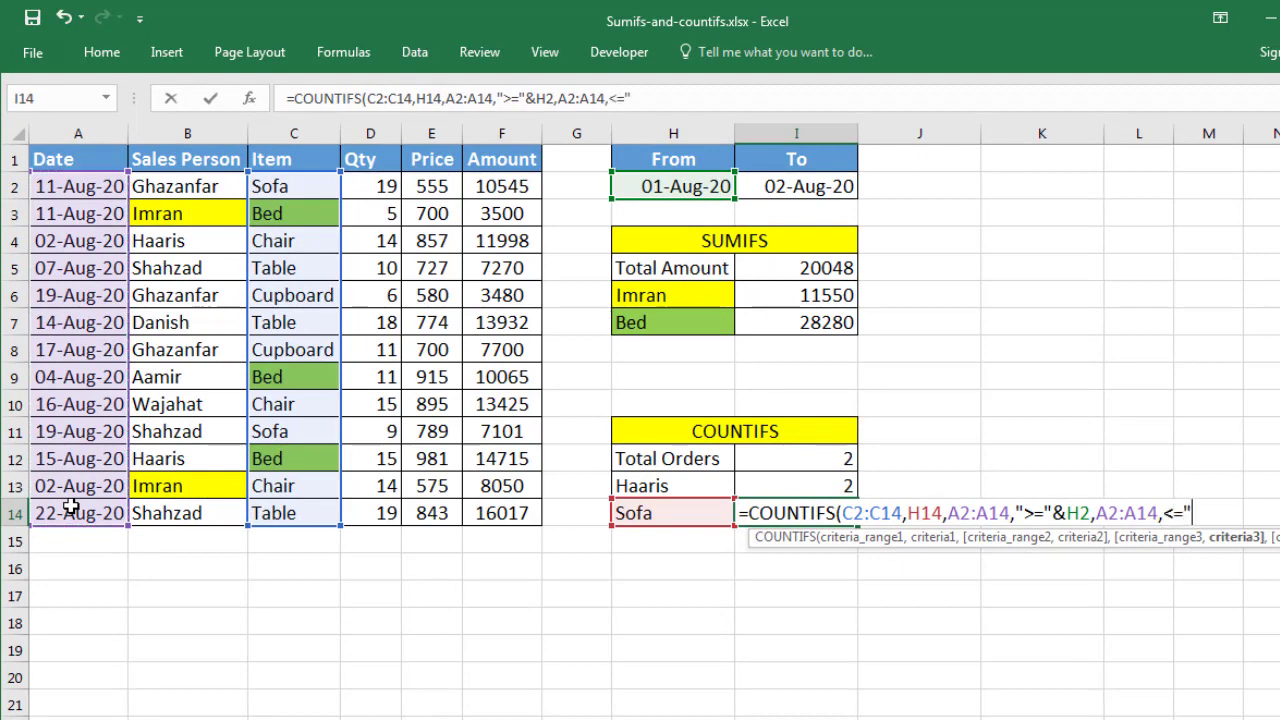
pyautogui.write('&')
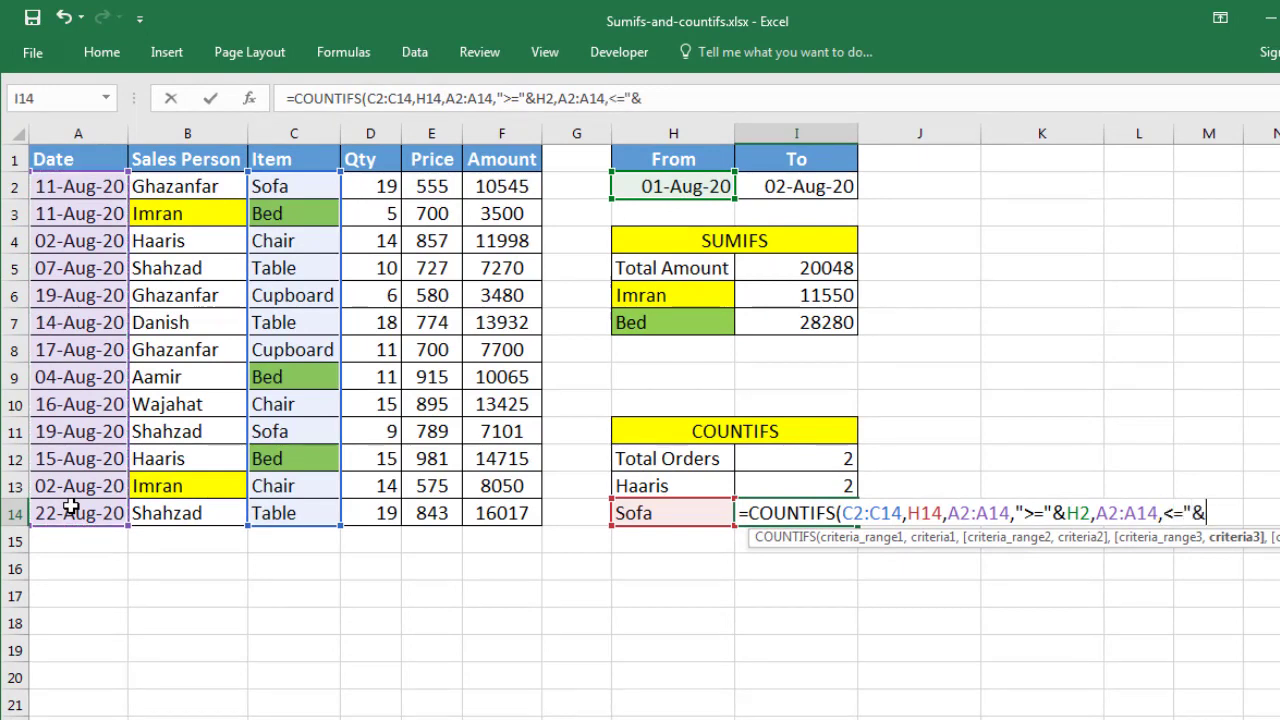
pyautogui.click(771, 190)
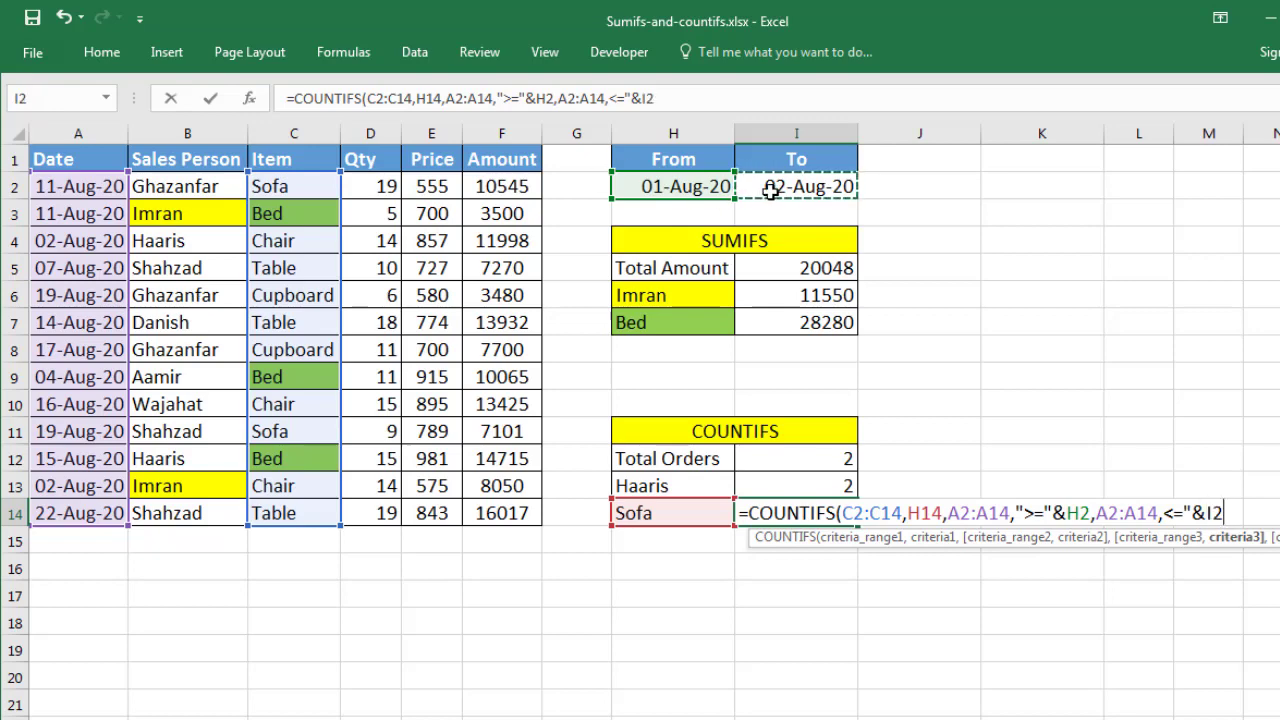
pyautogui.write(')')
pyautogui.press('Return')
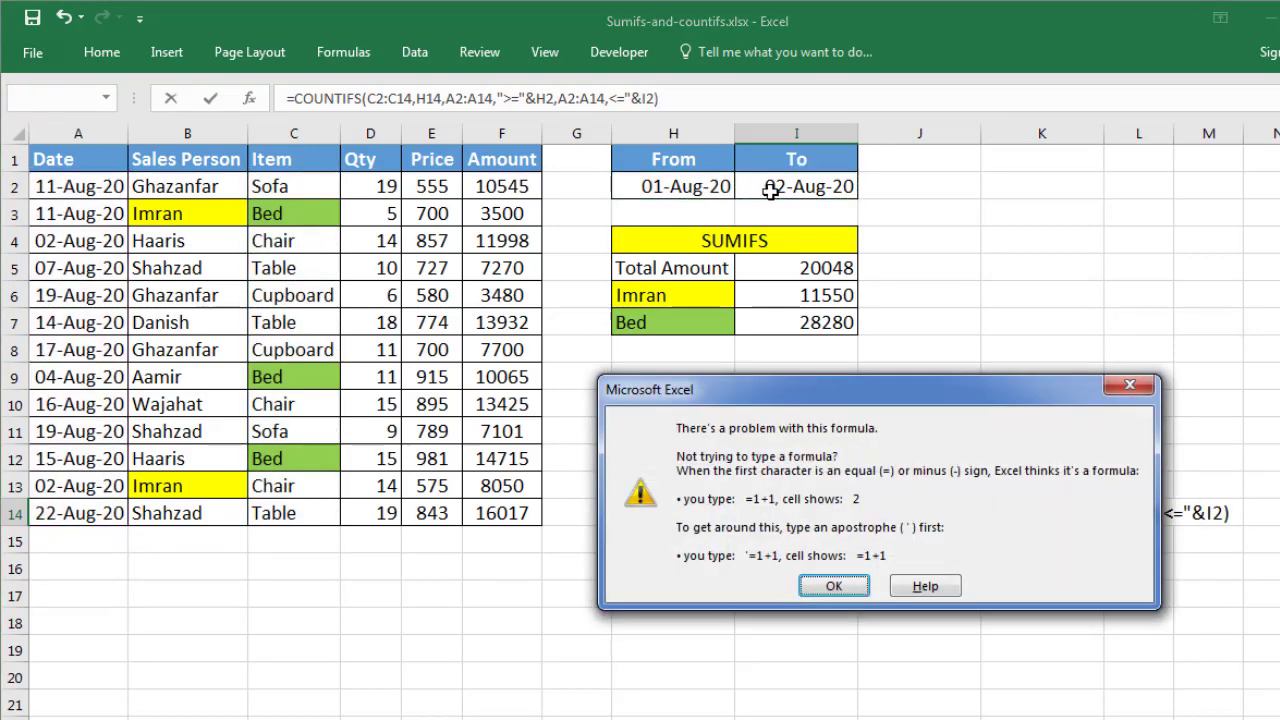
pyautogui.press('Return')
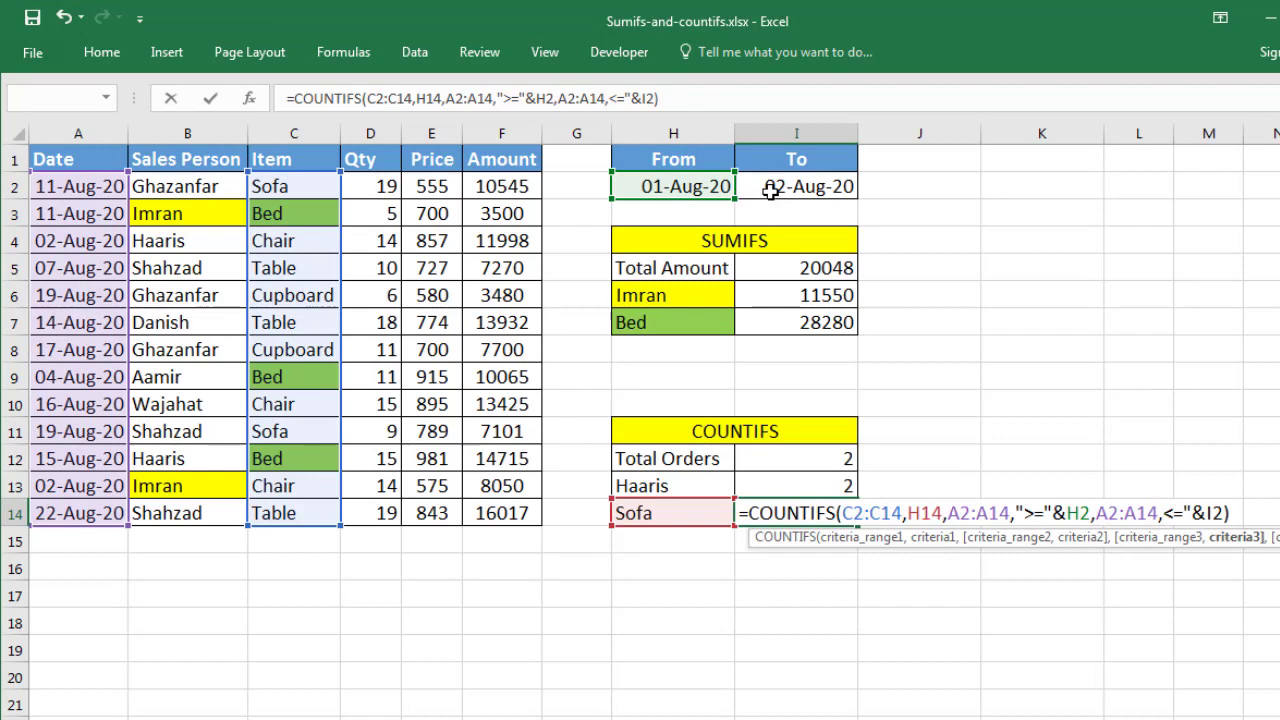
pyautogui.write('"')
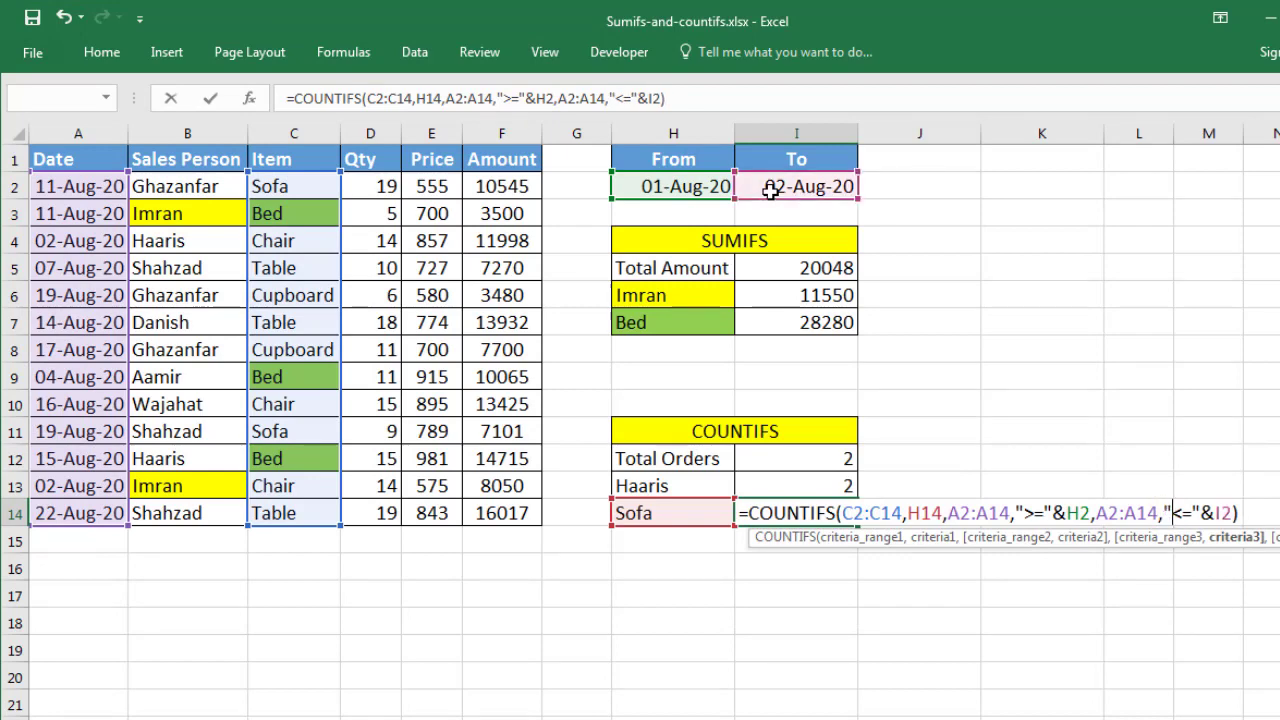
pyautogui.press('Return')
pyautogui.press('Up')
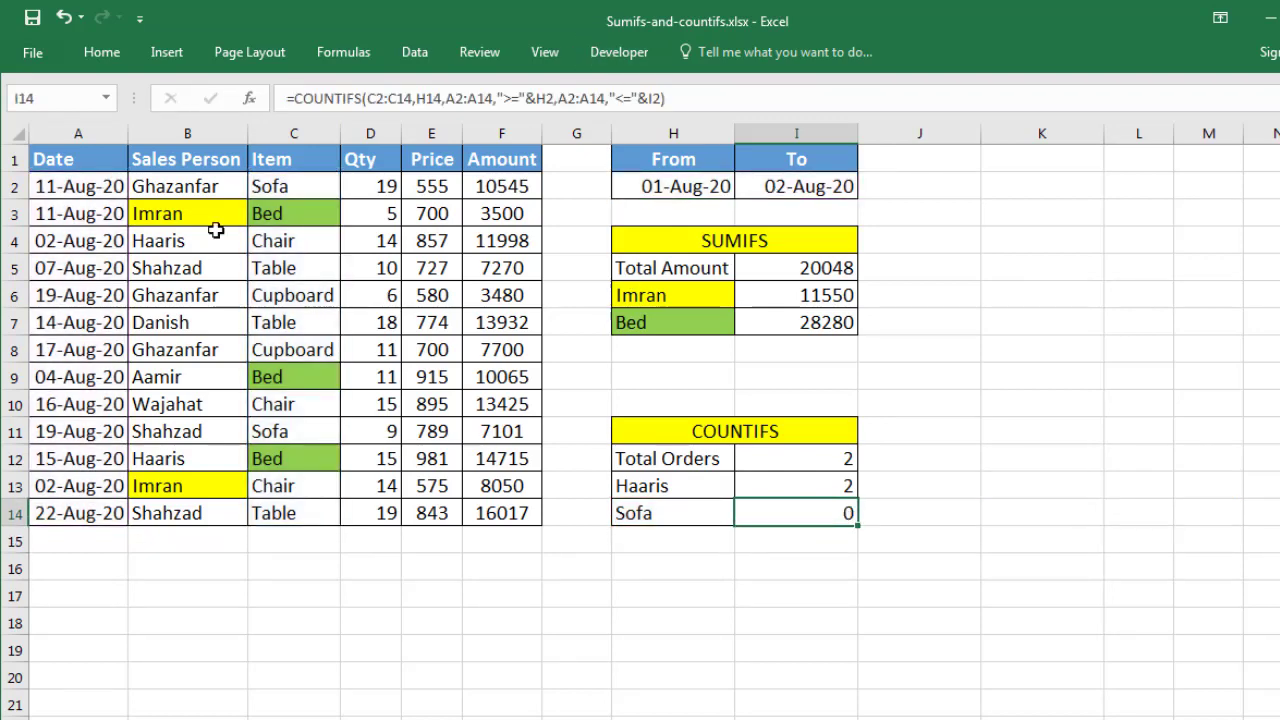
# - Set the To date in I2 to 30-08-2020
pyautogui.click(698, 186)
pyautogui.moveTo(698, 186); pyautogui.dragTo(790, 188)
pyautogui.doubleClick(765, 186)
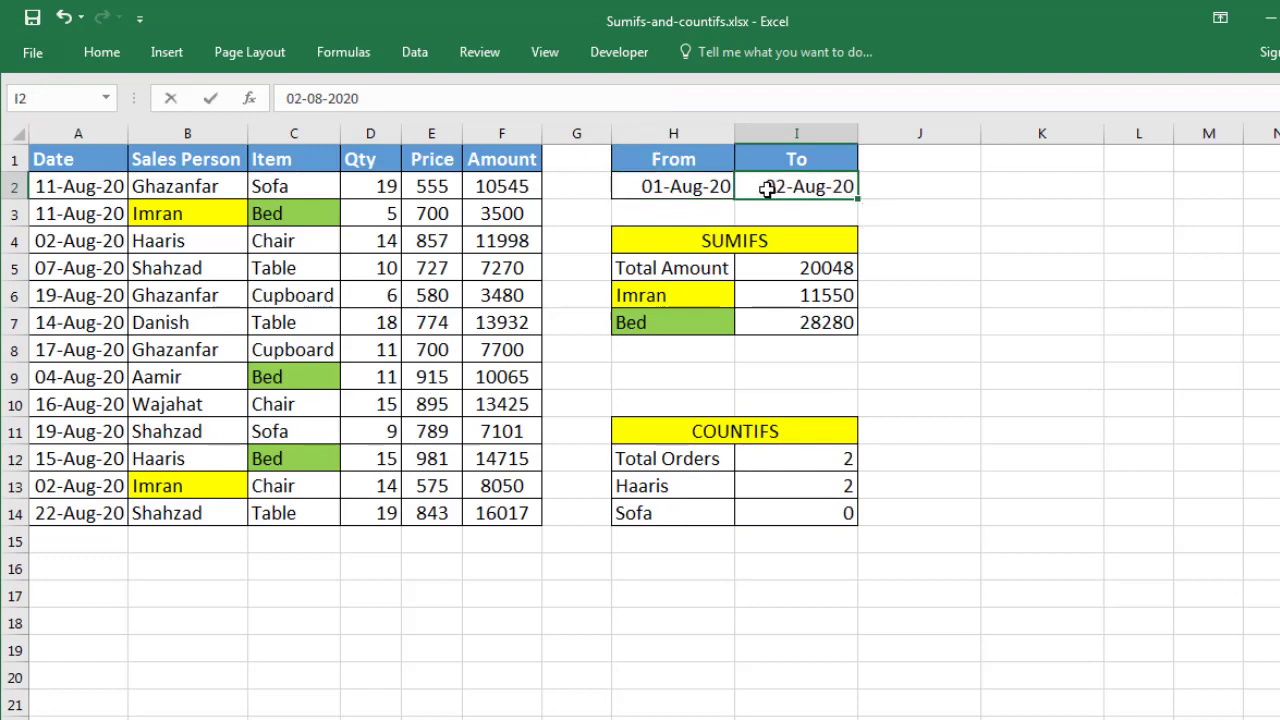
pyautogui.hotkey('shift', 'Right')
pyautogui.hotkey('shift', 'Right')
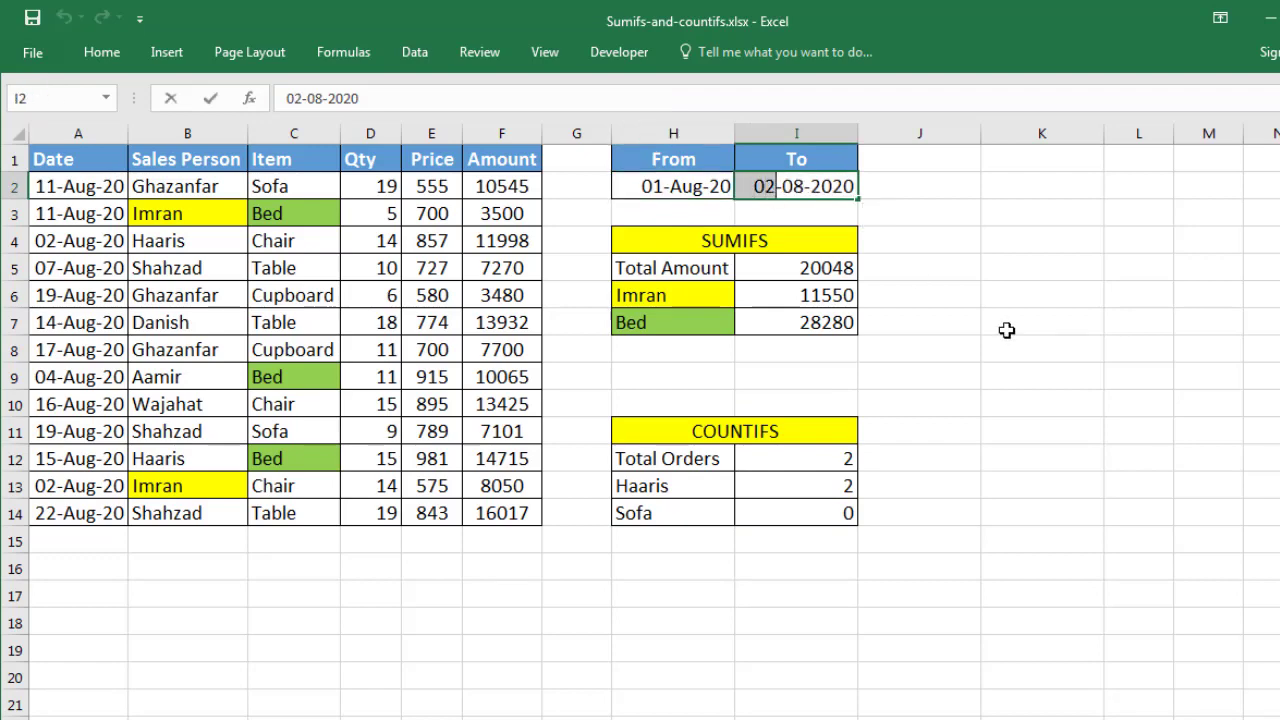
pyautogui.write('30')
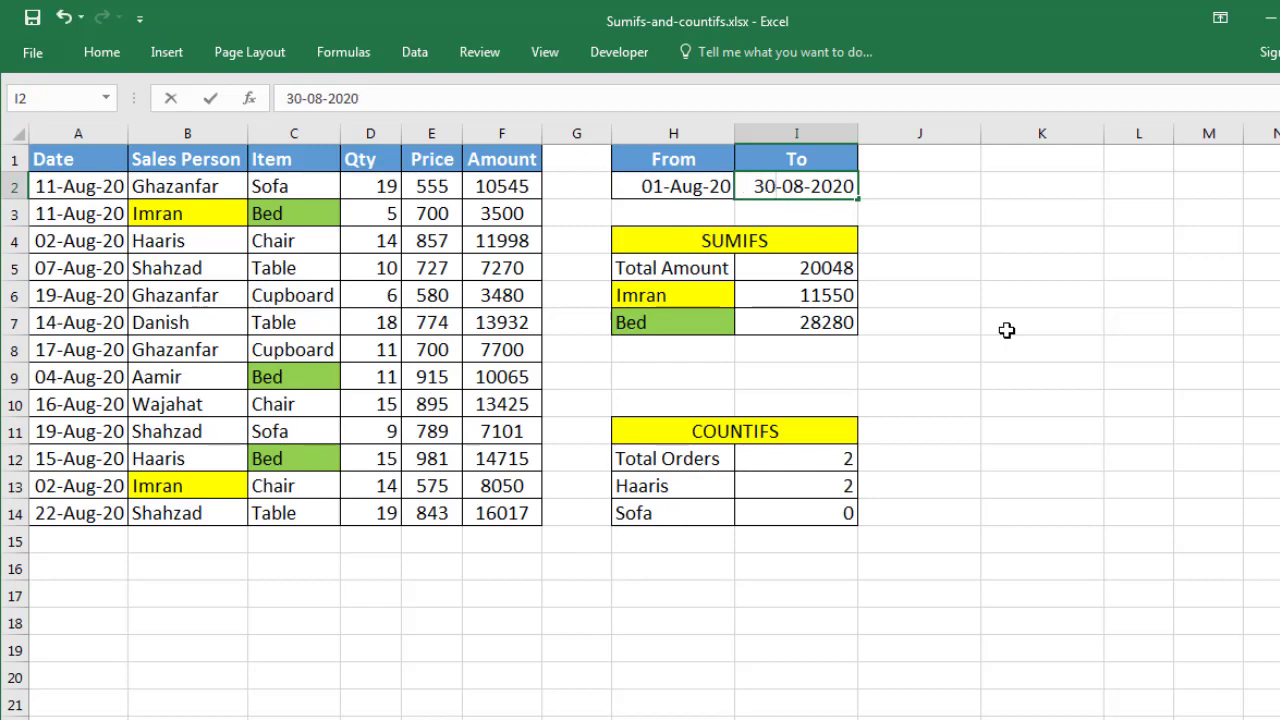
pyautogui.press('Return')
# - Check the Sofa count in I14 against the From and To dates and the Sofa entries in C2 and C11
pyautogui.click(790, 512)
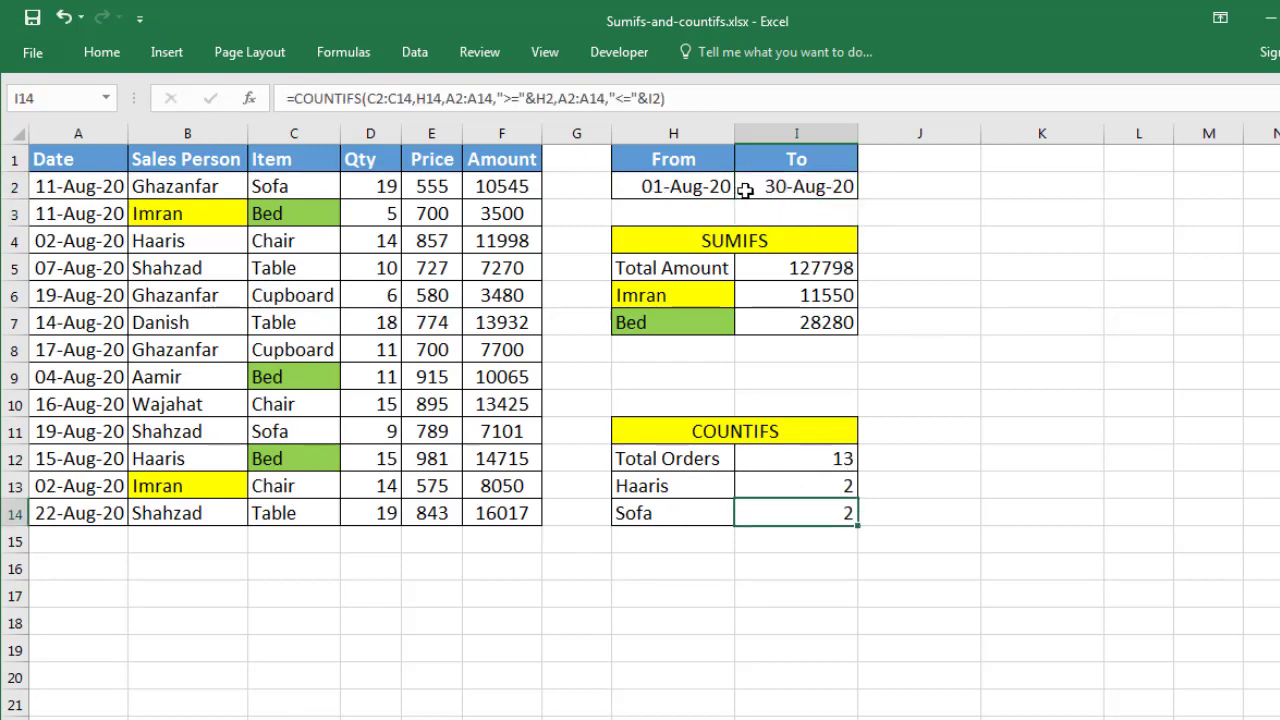
pyautogui.moveTo(694, 190); pyautogui.dragTo(793, 190)
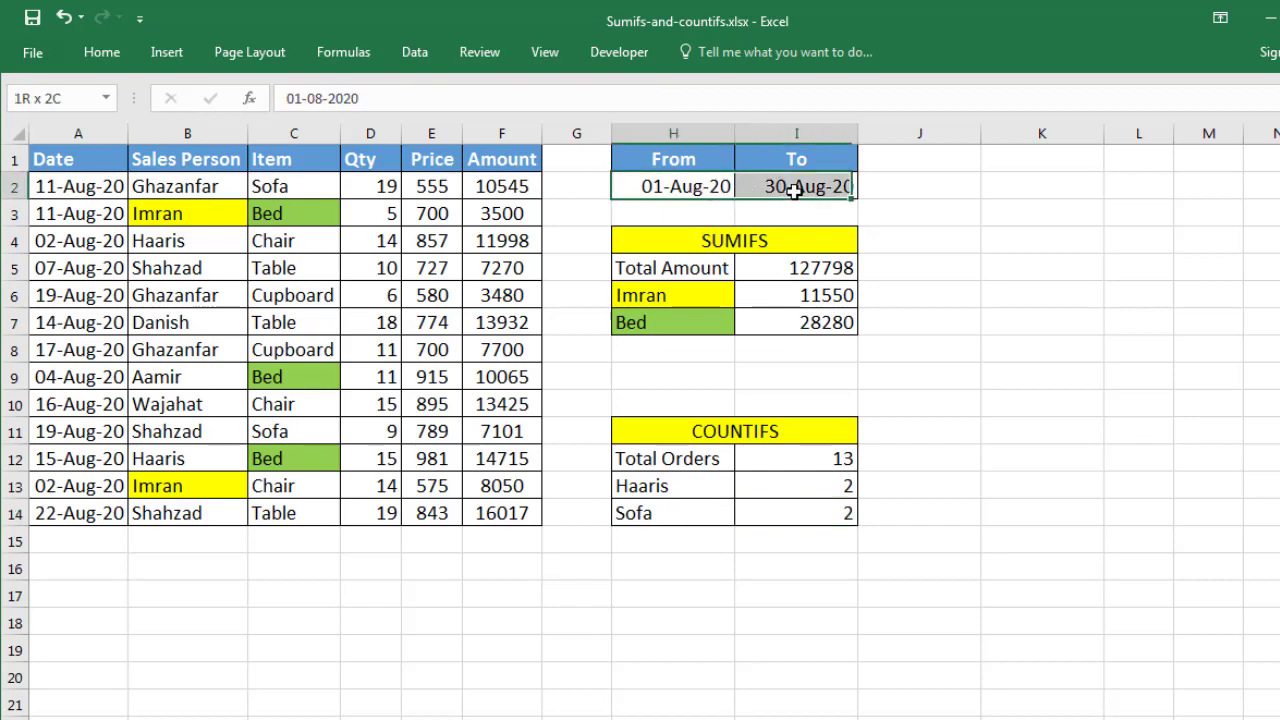
pyautogui.click(729, 511)
pyautogui.click(814, 510)
pyautogui.click(309, 190)
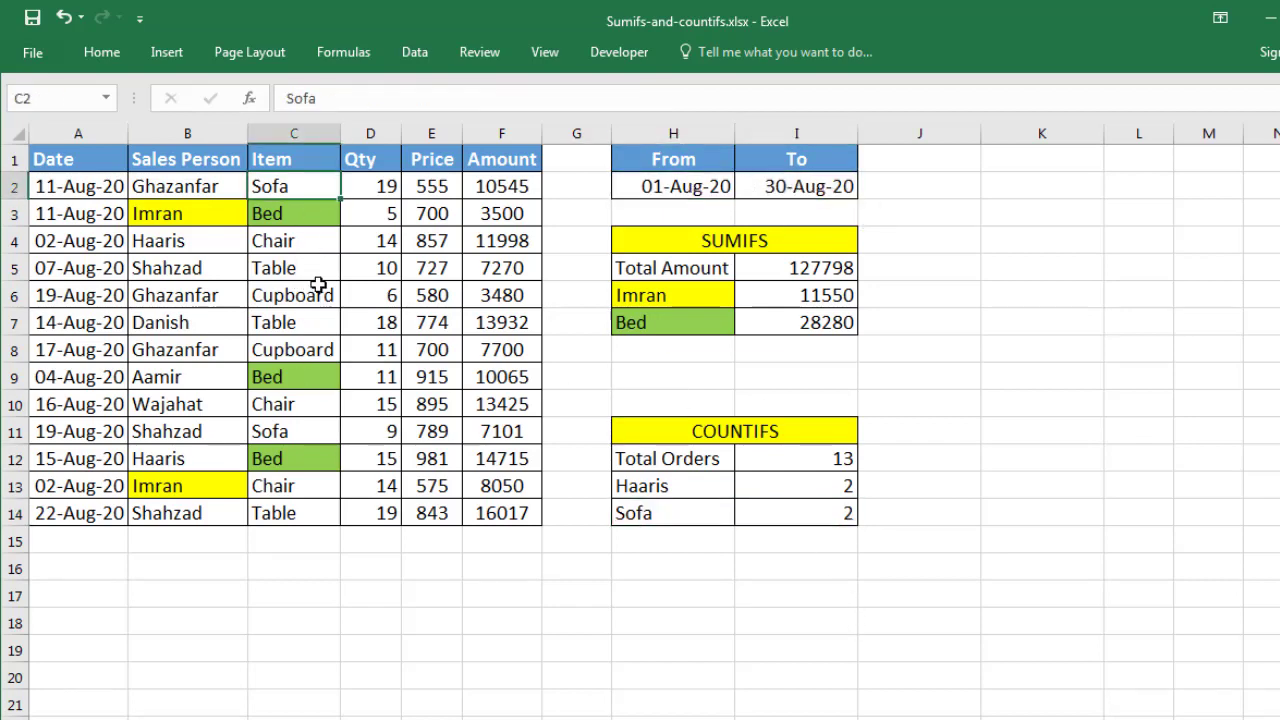
pyautogui.click(287, 432)
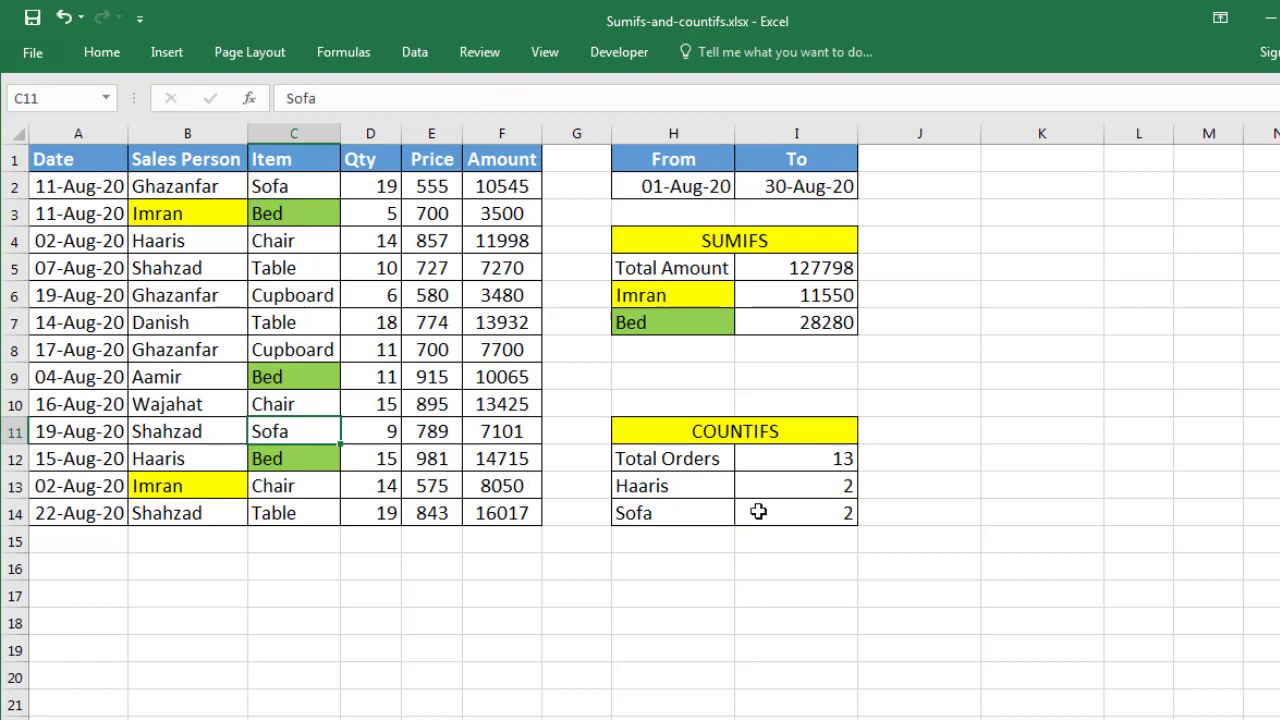
# - Compare the sales person count formula in I13 with the date-limited Sofa count formula in I14
pyautogui.click(685, 516)
pyautogui.click(805, 486)
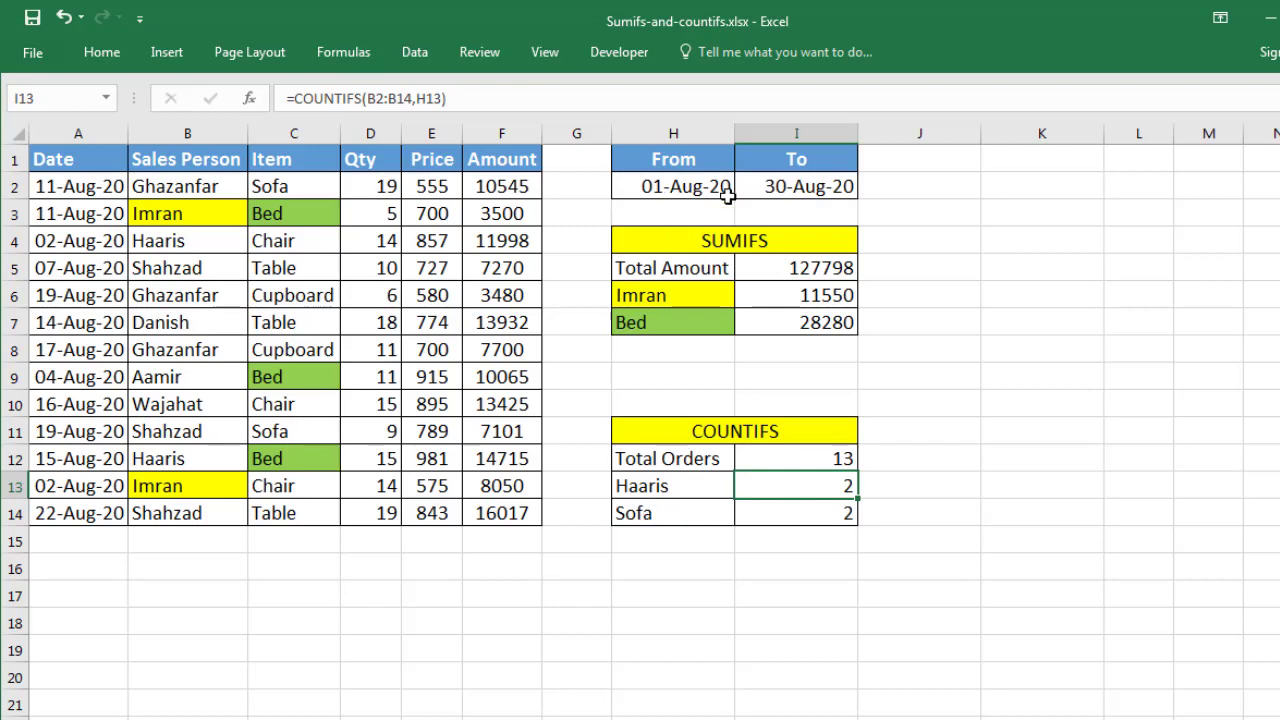
pyautogui.click(679, 521)
pyautogui.click(809, 516)
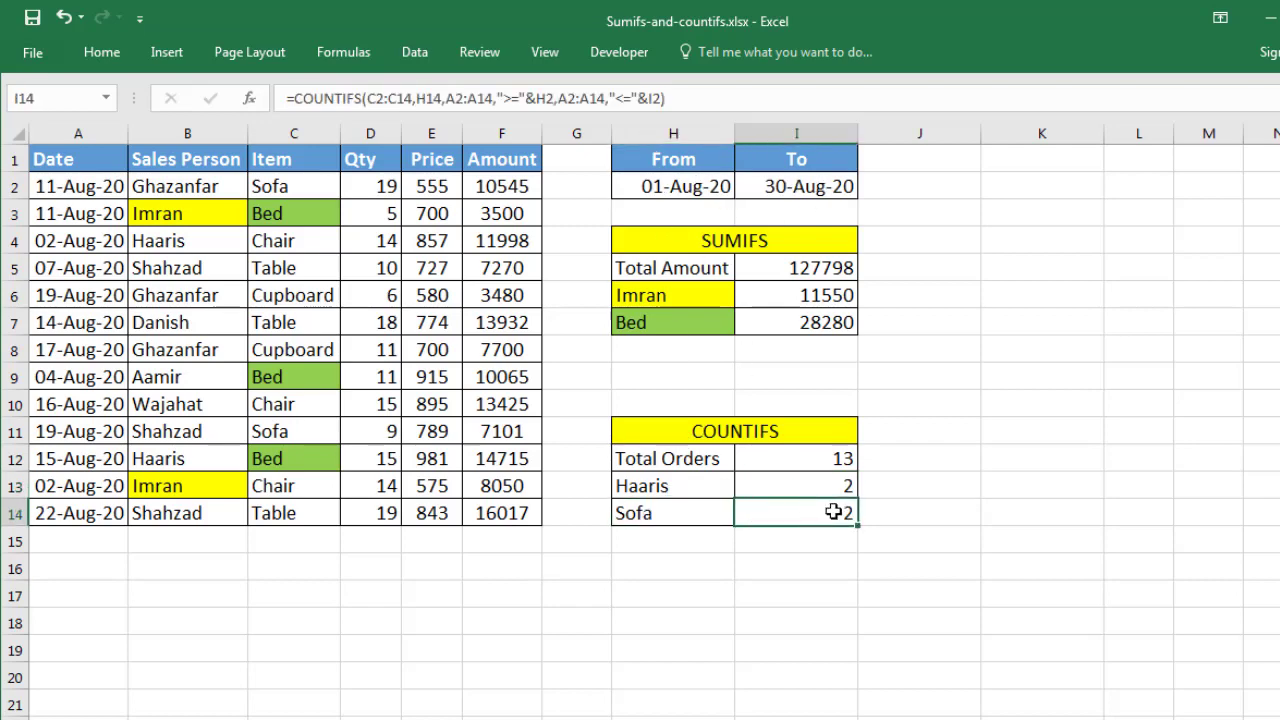
pyautogui.click(811, 495)
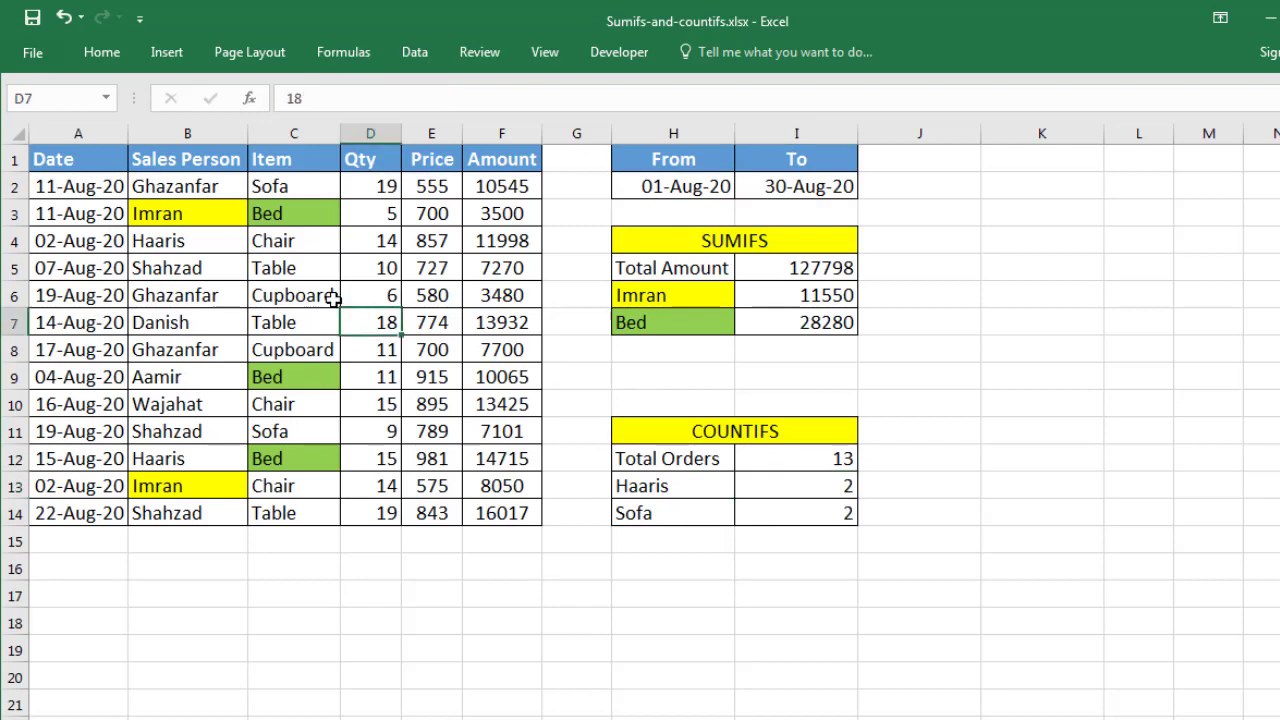
# - Clear the conditional formatting rules from the Sales Person and Item cells B2:C14
pyautogui.click(170, 177)
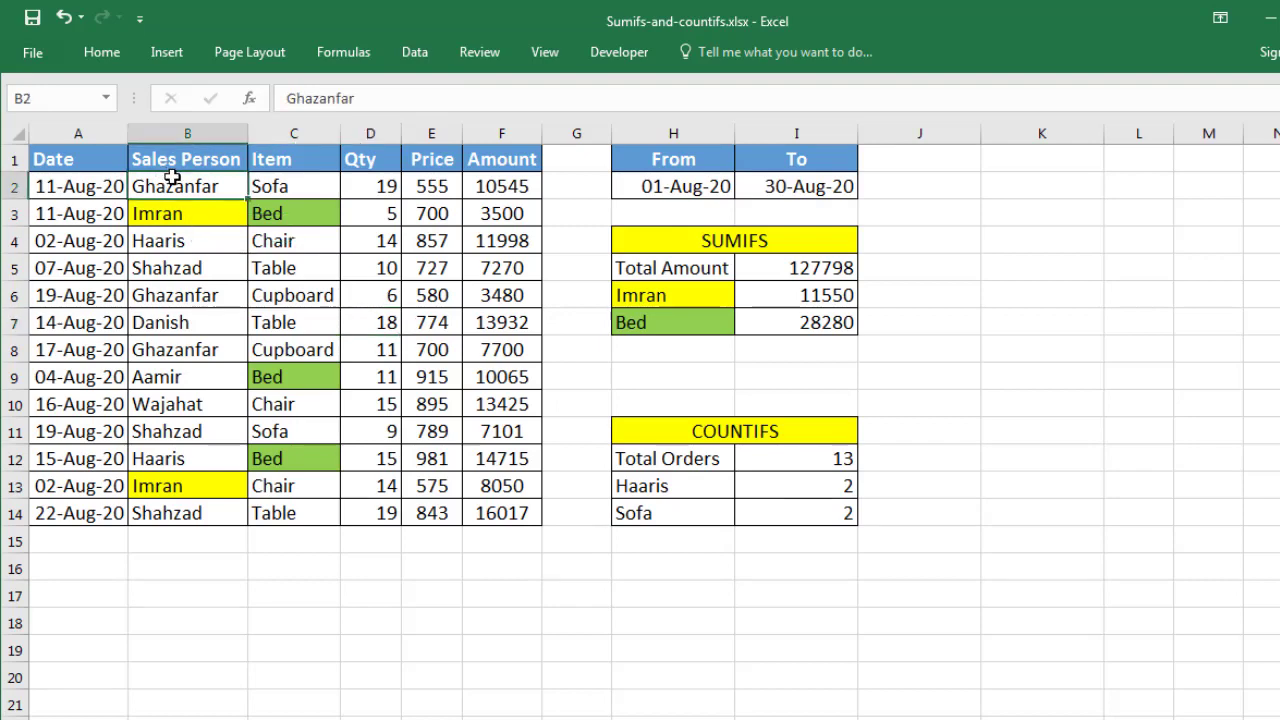
pyautogui.moveTo(229, 194); pyautogui.dragTo(309, 515)
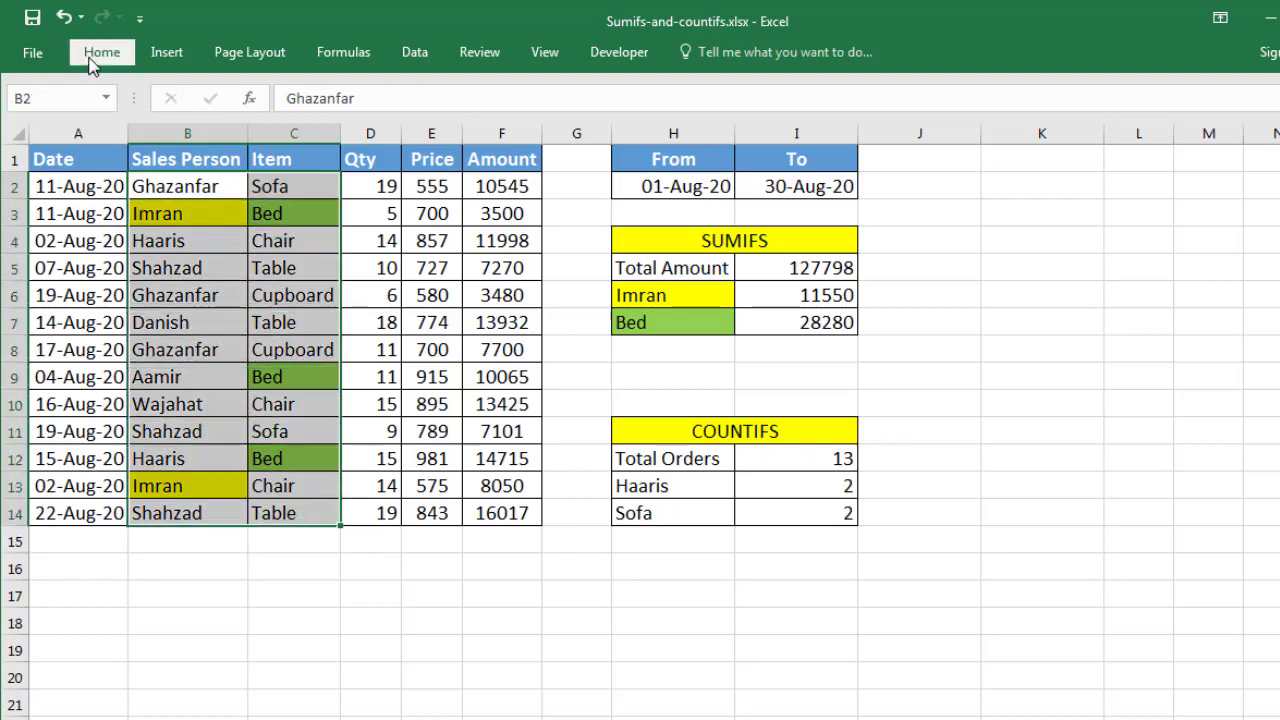
pyautogui.click(101, 52)
pyautogui.click(840, 125)
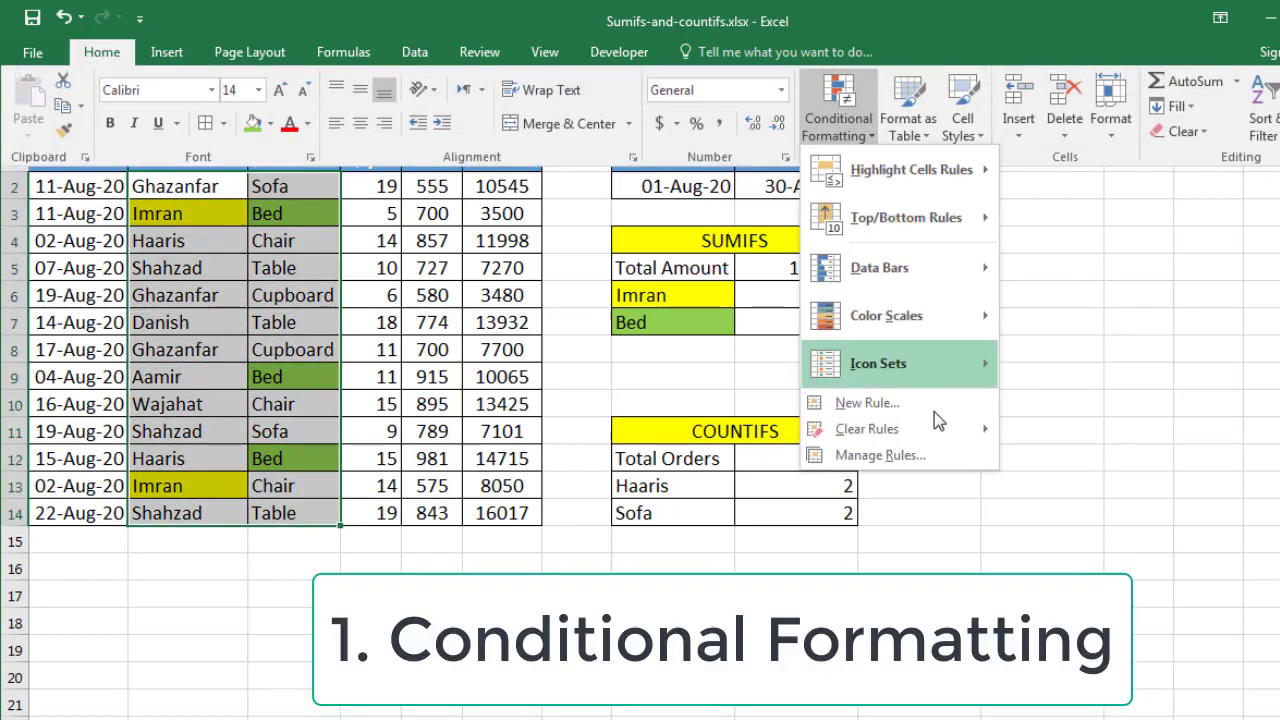
pyautogui.moveTo(918, 430)
pyautogui.click(1056, 433)
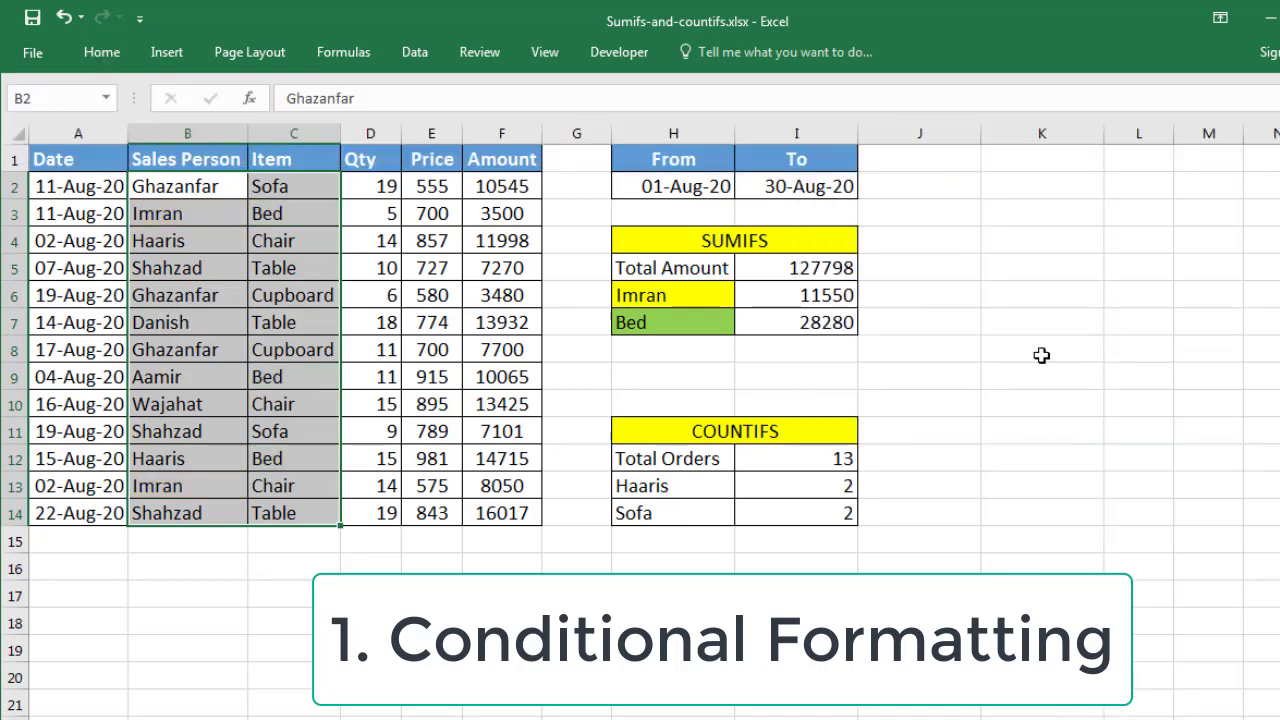
pyautogui.click(320, 340)
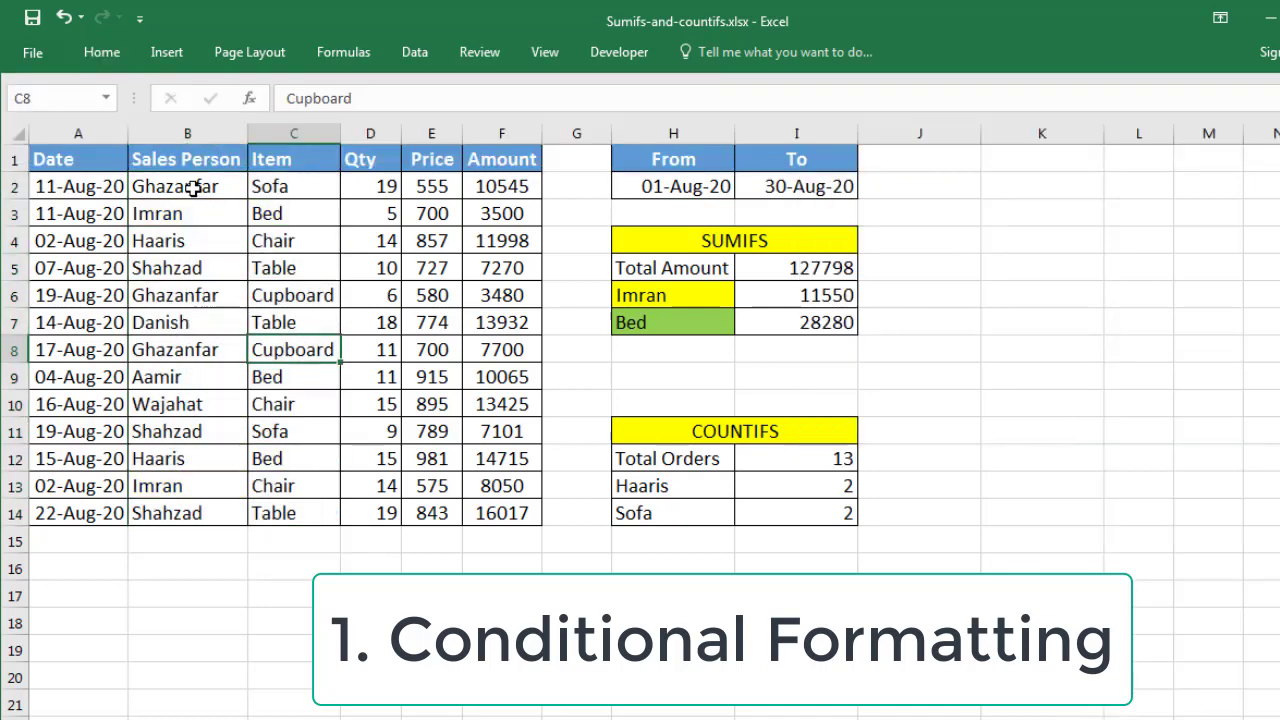
# - Start a new conditional formatting rule for B2:B14 that uses a formula to determine which cells to format
pyautogui.moveTo(193, 180); pyautogui.dragTo(186, 508)
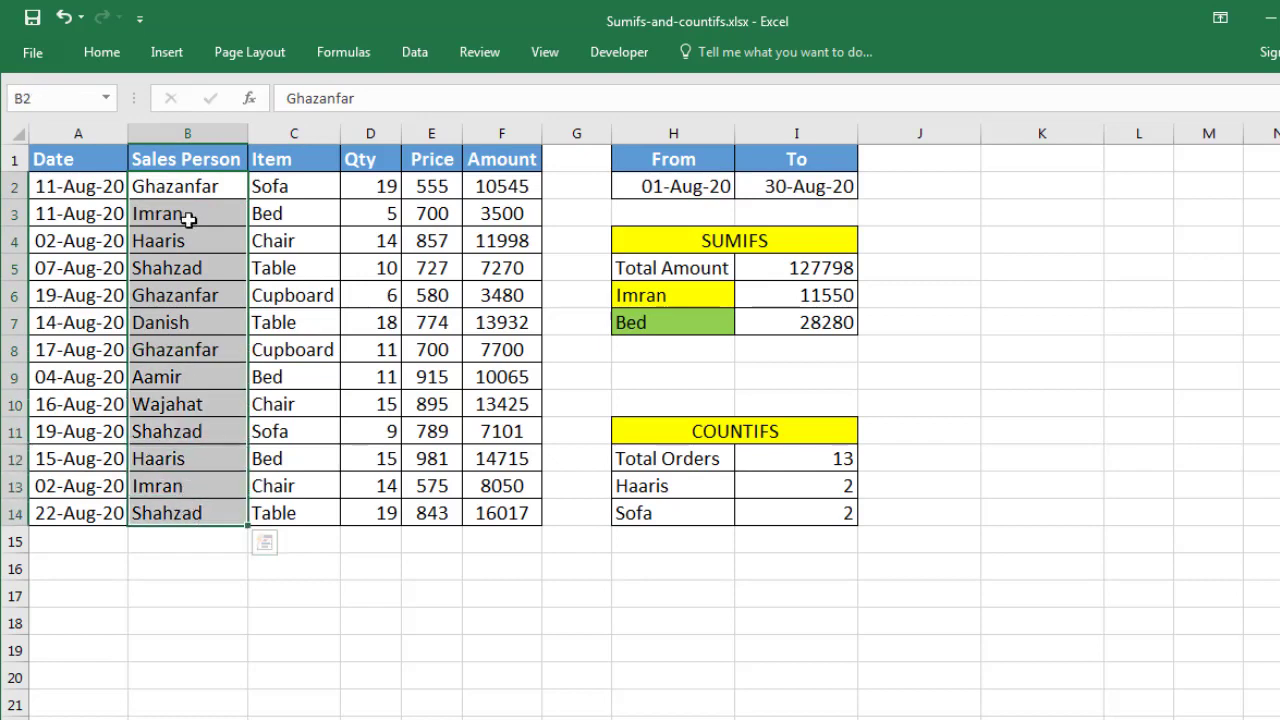
pyautogui.click(101, 56)
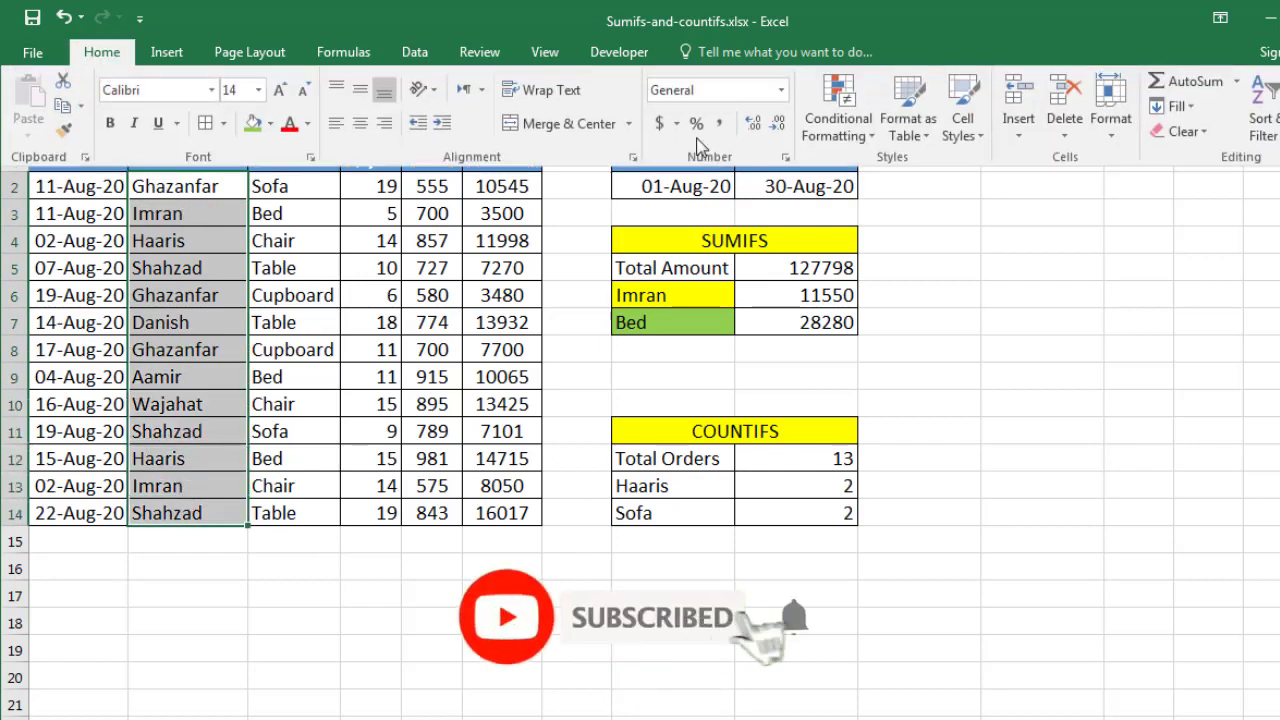
pyautogui.click(842, 126)
pyautogui.click(867, 403)
pyautogui.moveTo(1008, 163); pyautogui.dragTo(1010, 153)
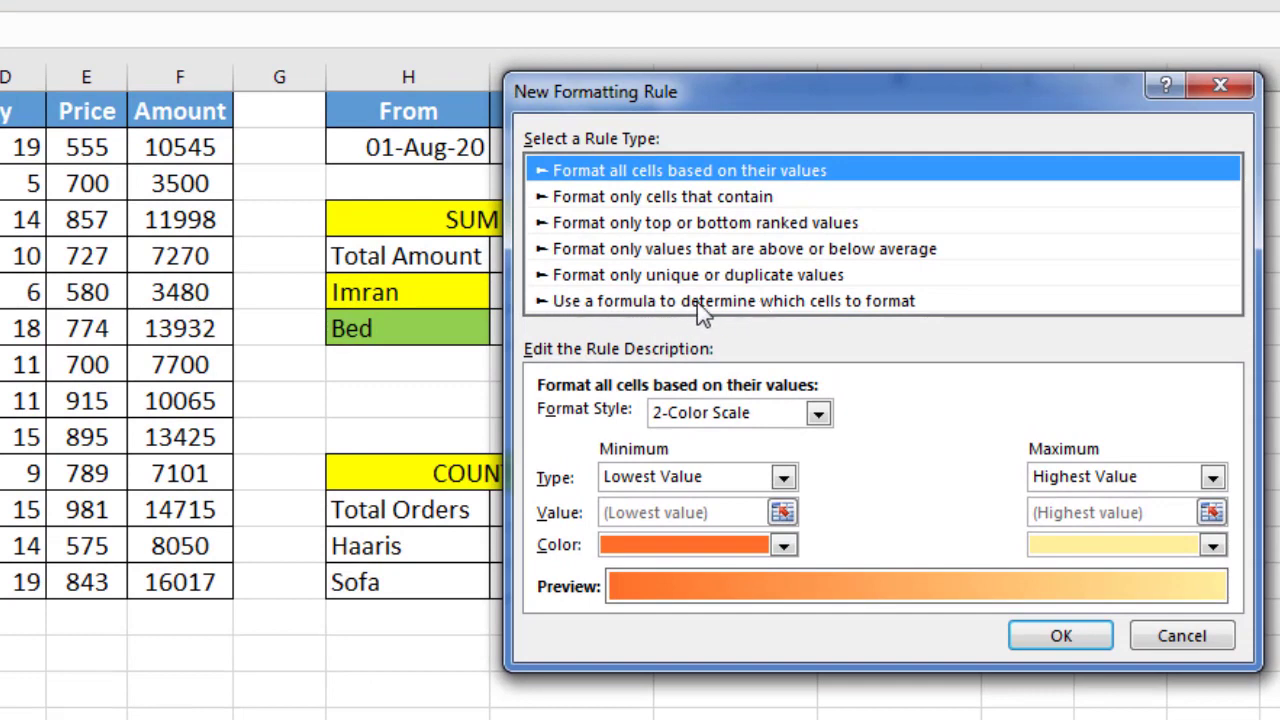
pyautogui.click(900, 300)
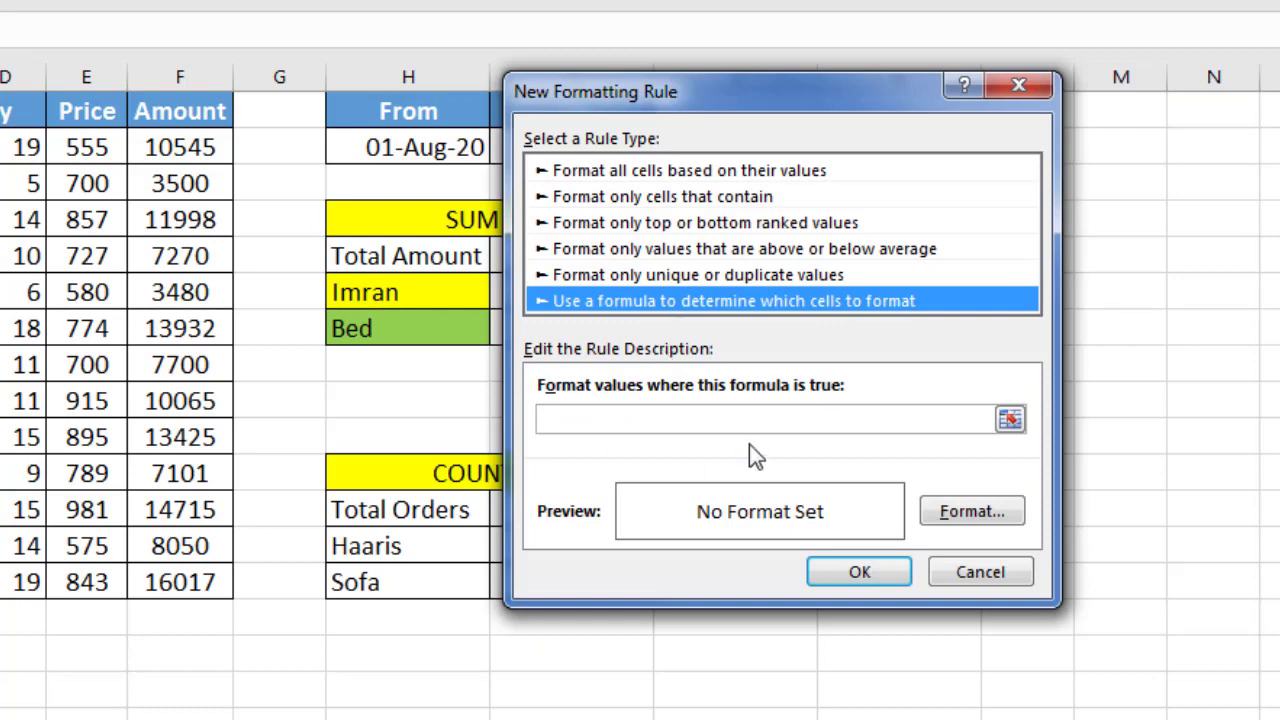
# - Enter the rule formula =B2=$H$6, with B2 as a relative reference and H6 as an absolute one
pyautogui.click(703, 422)
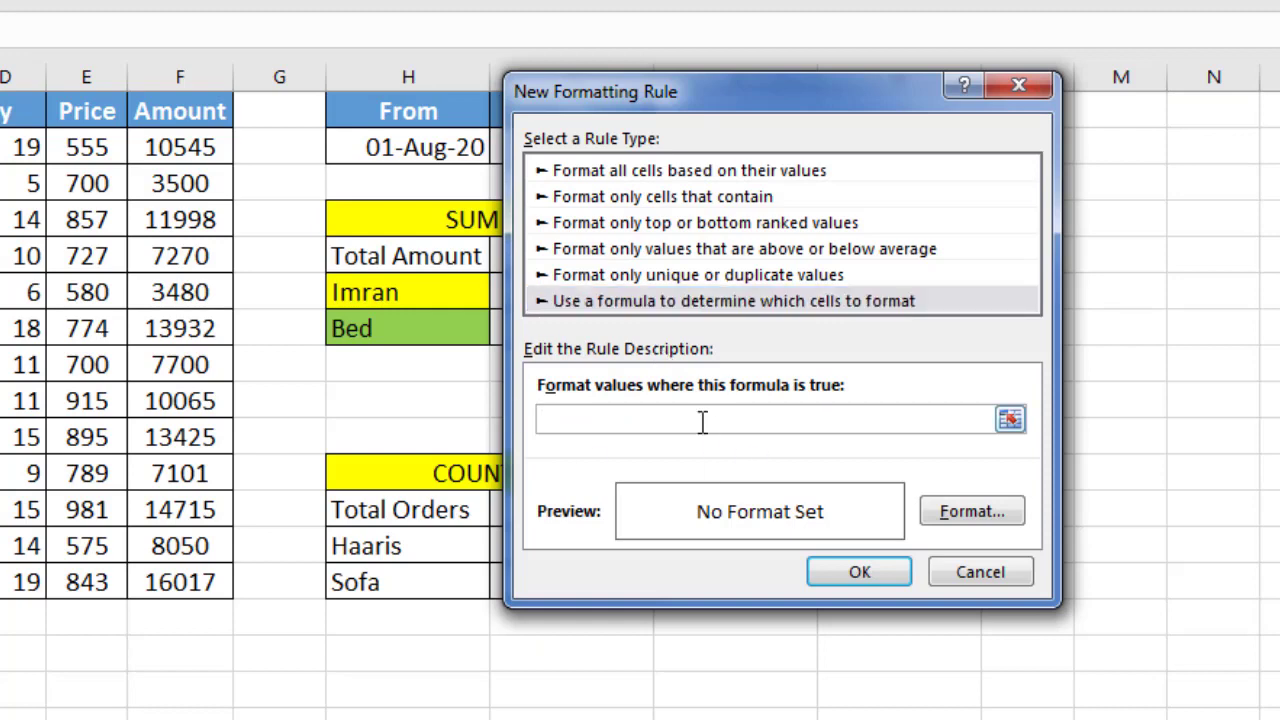
pyautogui.write('=')
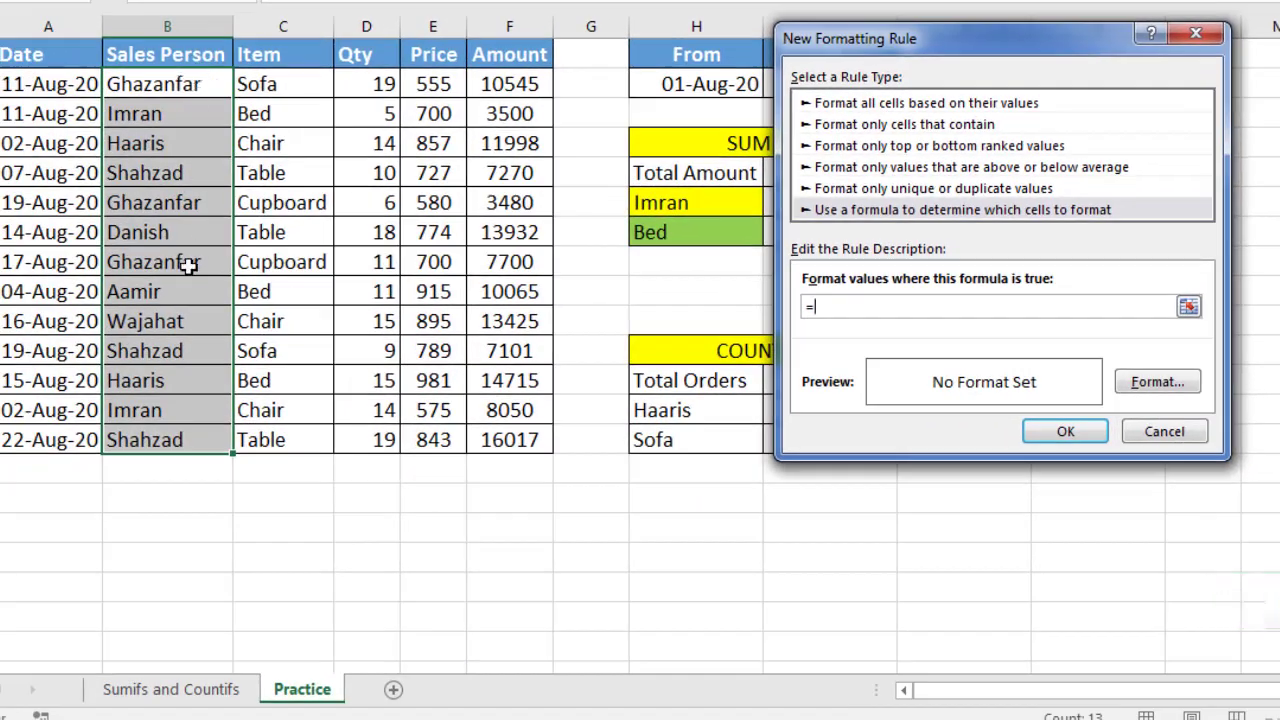
pyautogui.click(183, 80)
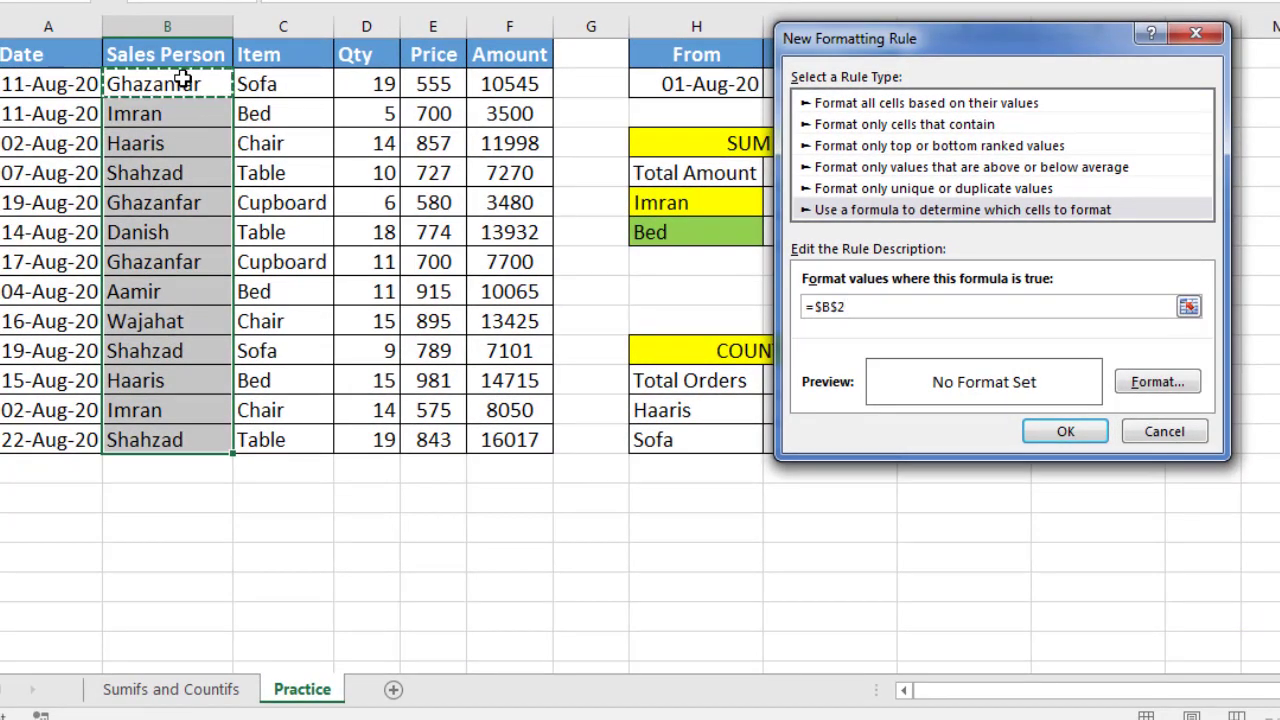
pyautogui.click(835, 306)
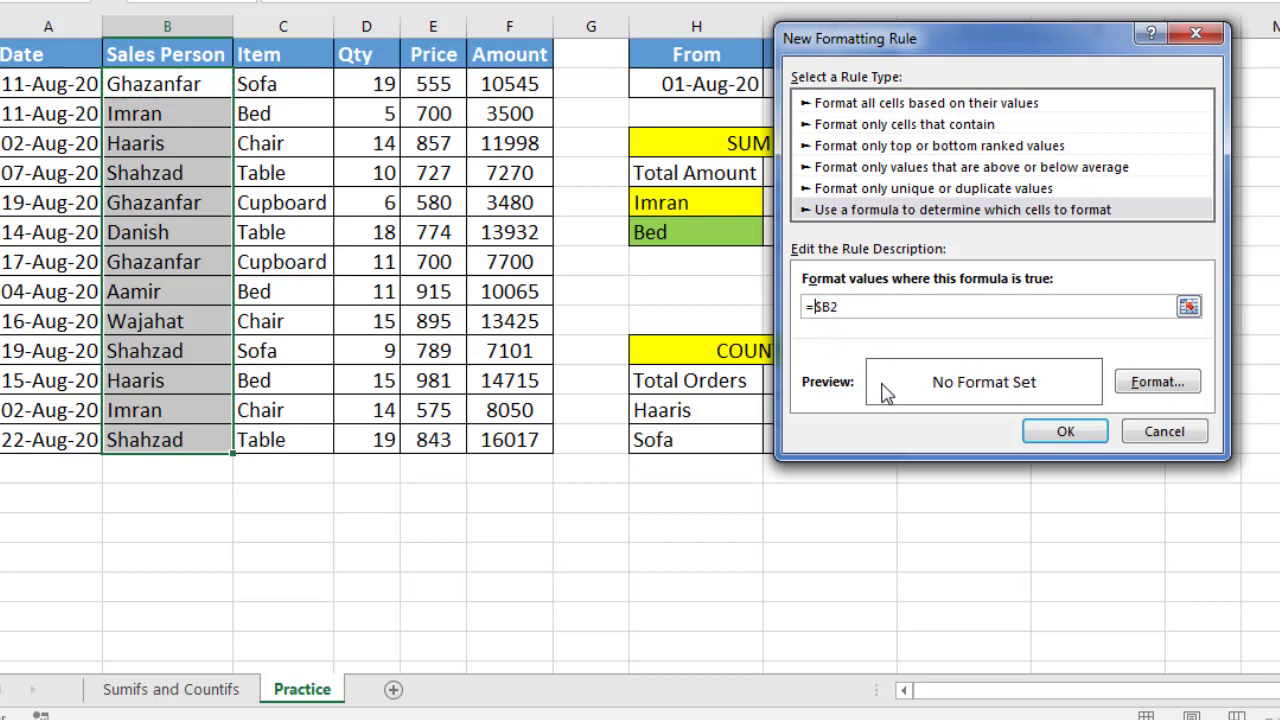
pyautogui.press('F4')
pyautogui.click(876, 307)
pyautogui.write('=')
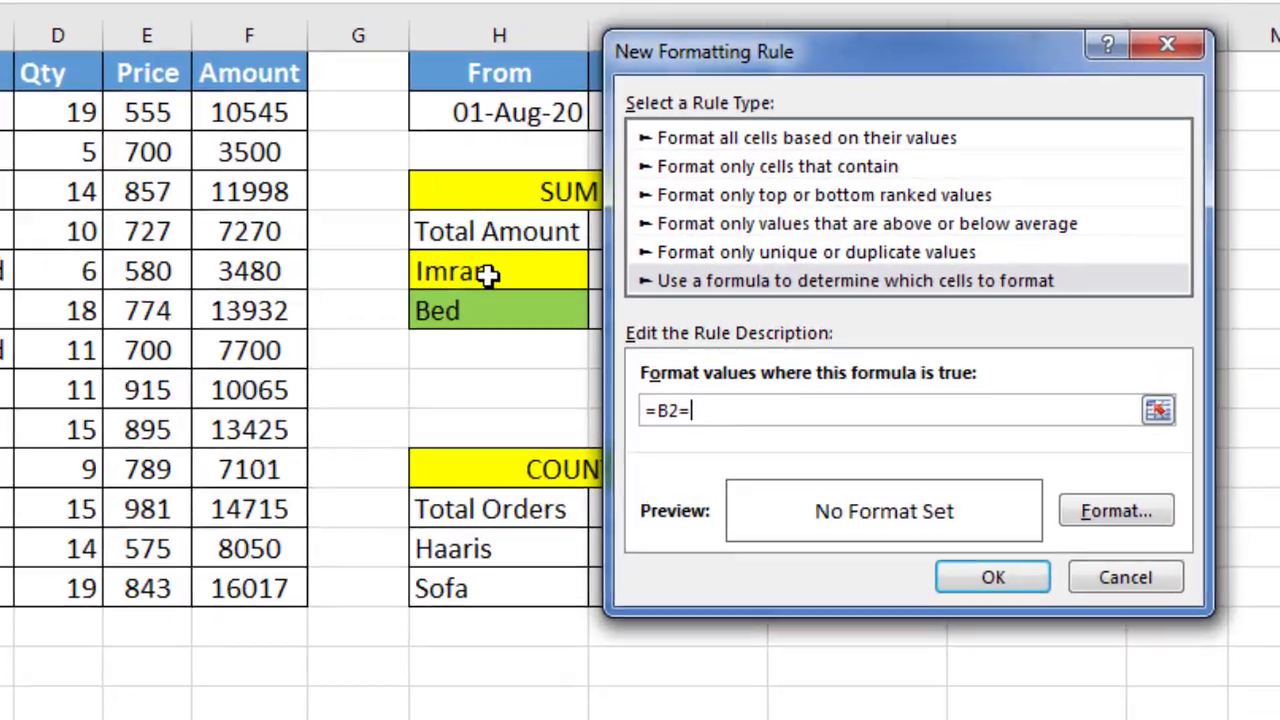
pyautogui.click(570, 245)
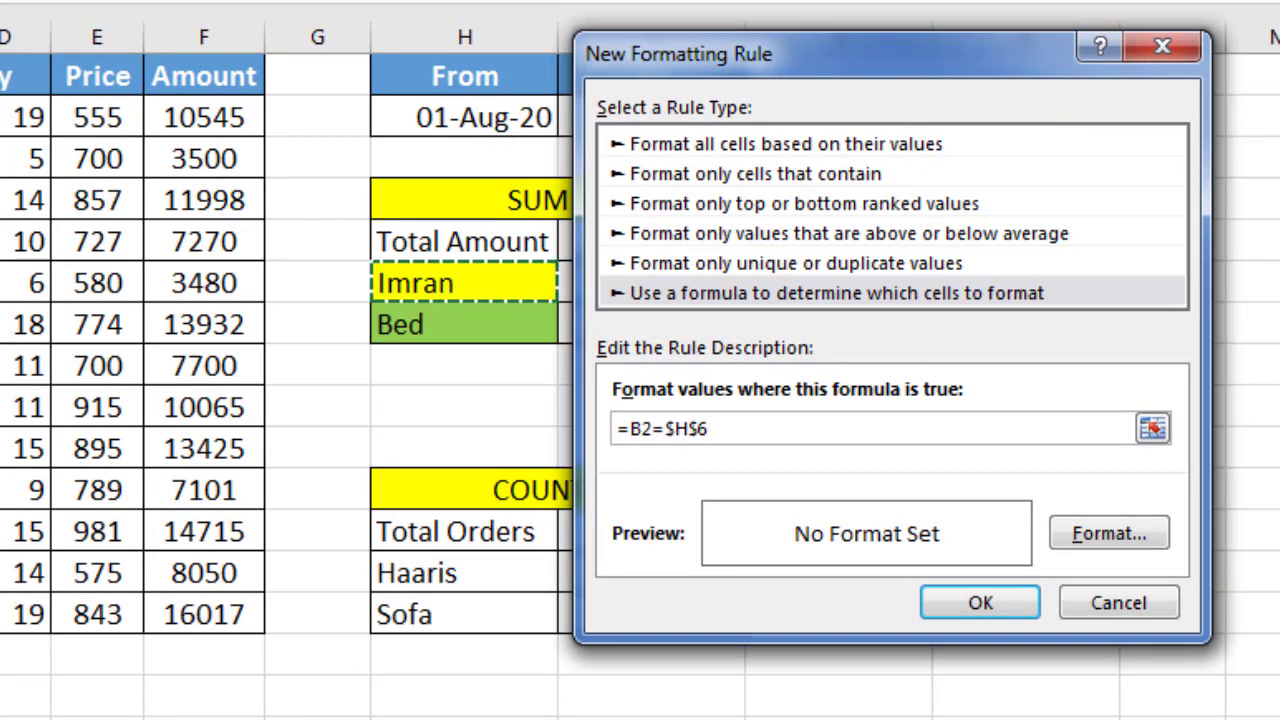
# - Give the B2:B14 formatting rule a yellow fill, apply it, and check the highlighted Sales Person cells
pyautogui.click(1140, 535)
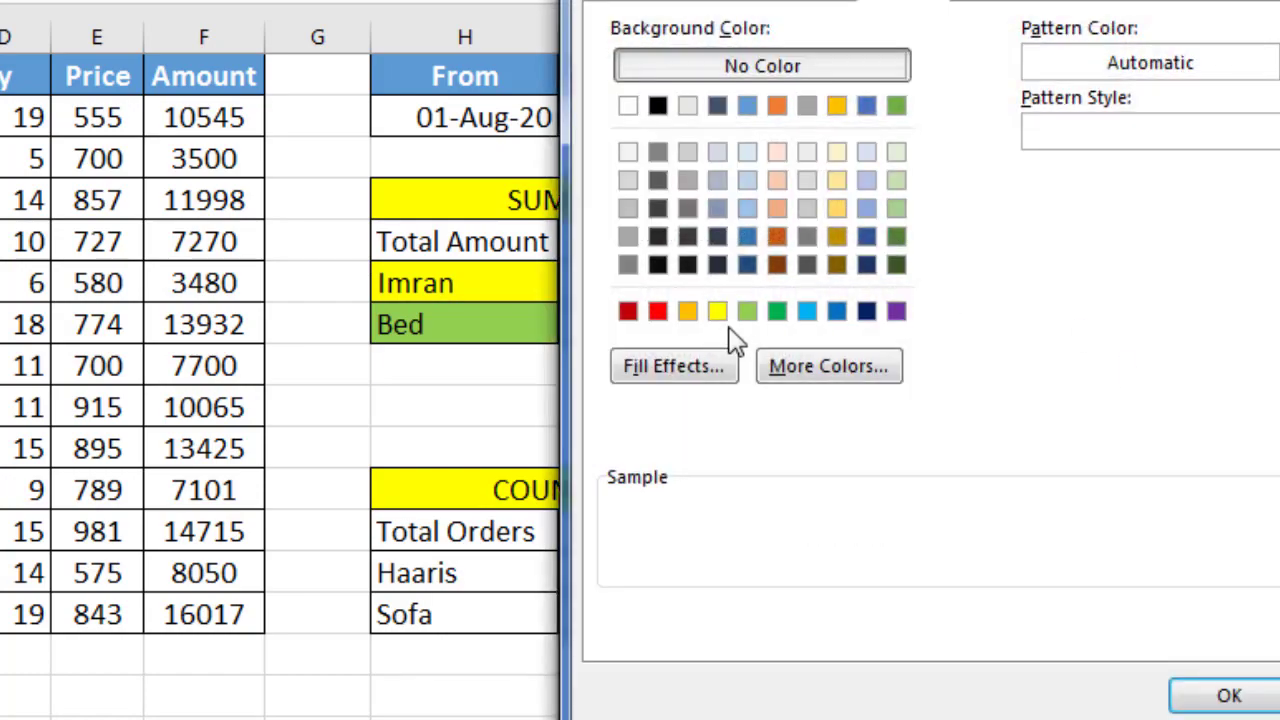
pyautogui.click(720, 314)
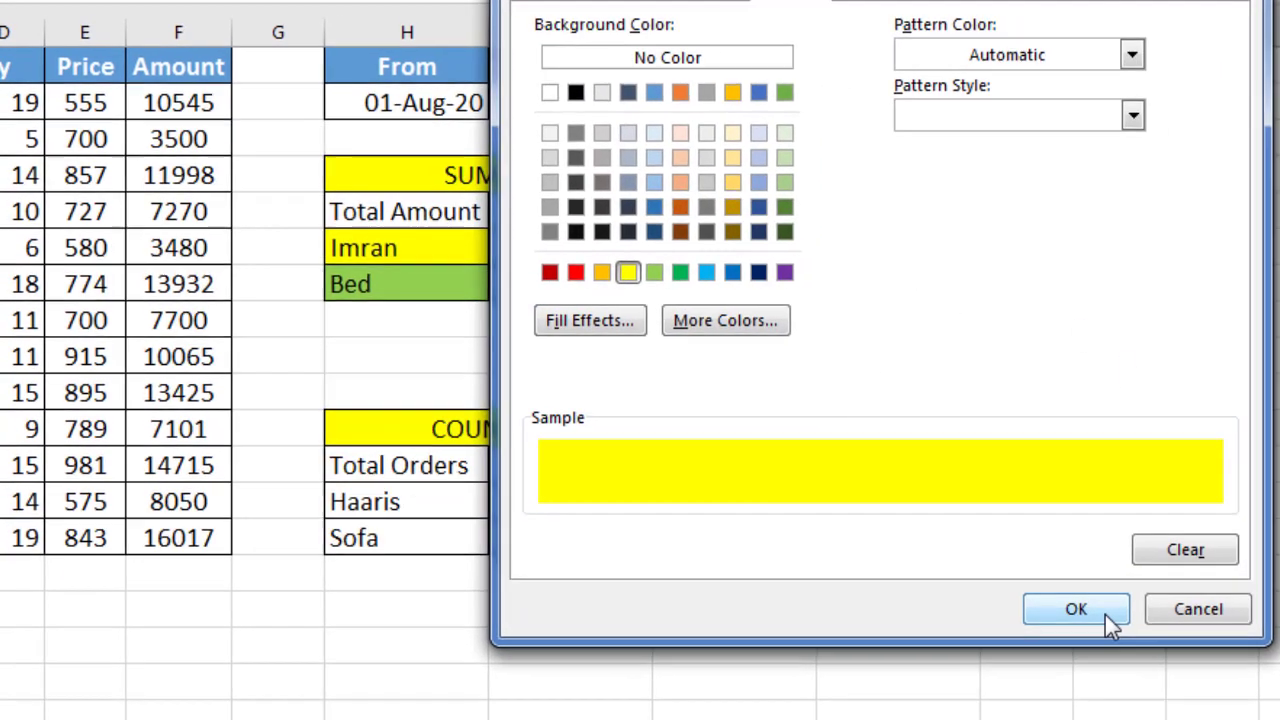
pyautogui.click(1229, 696)
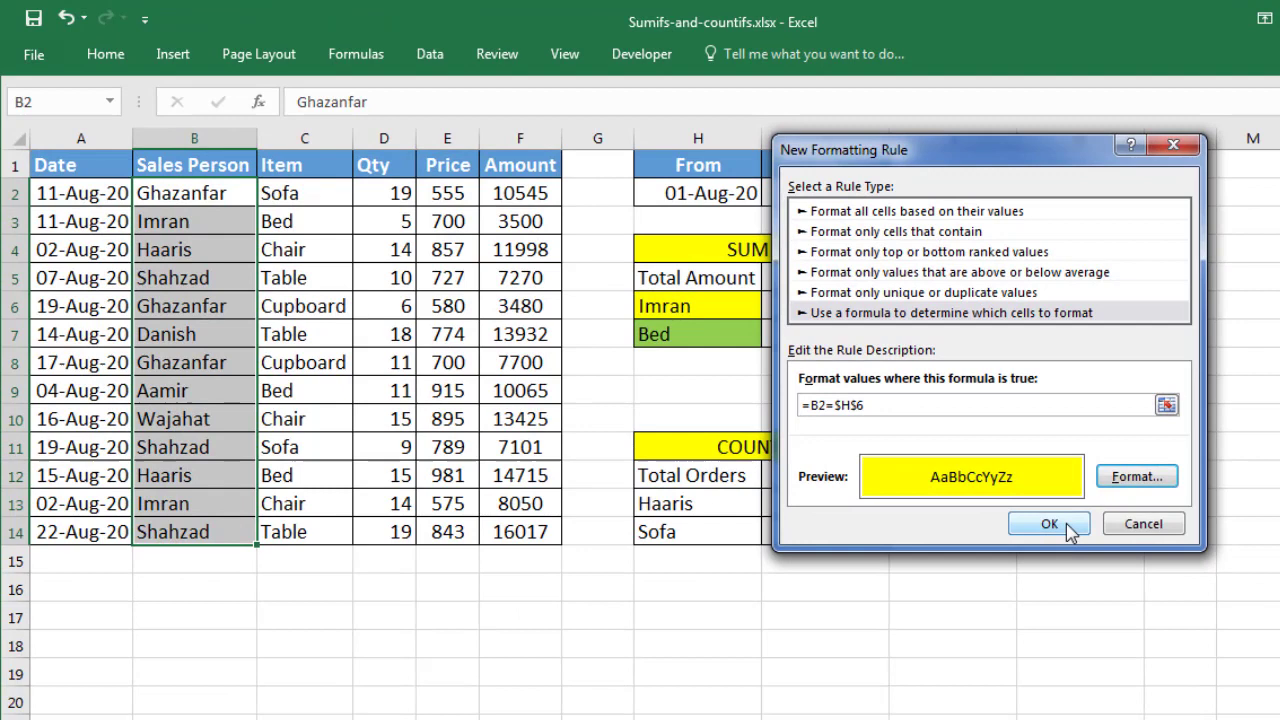
pyautogui.click(1052, 530)
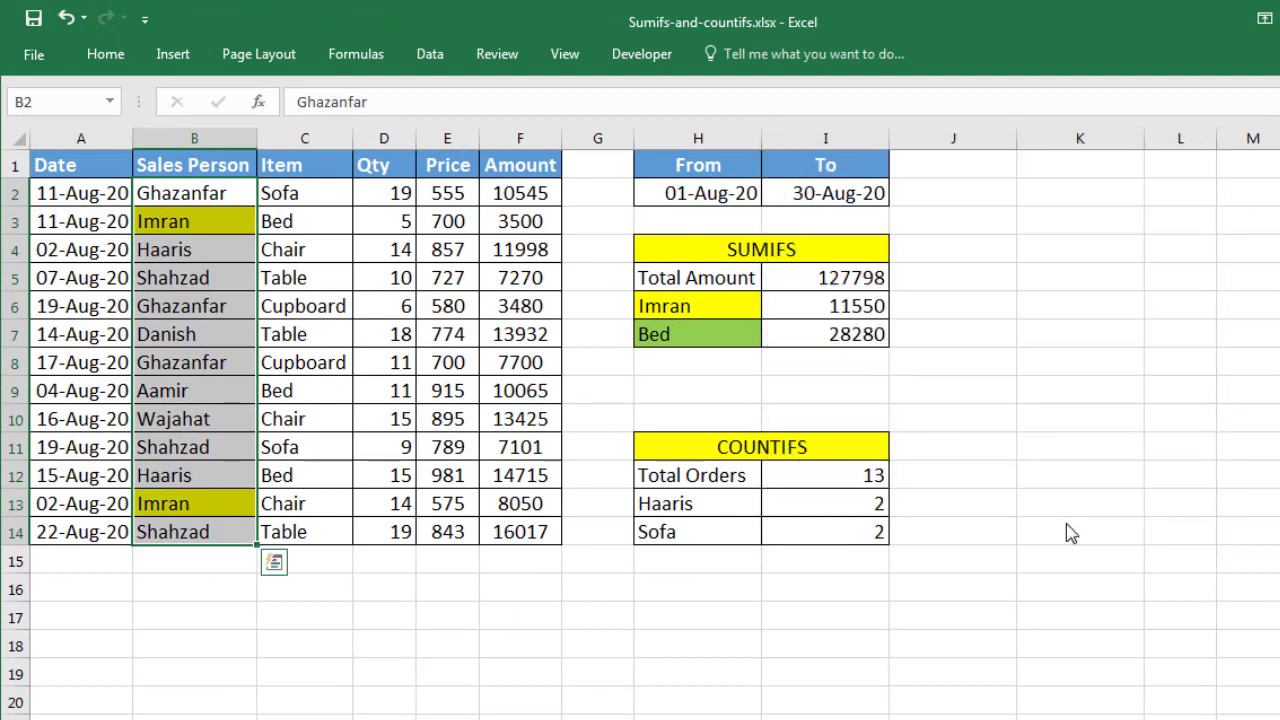
pyautogui.click(185, 288)
pyautogui.click(186, 221)
pyautogui.click(190, 503)
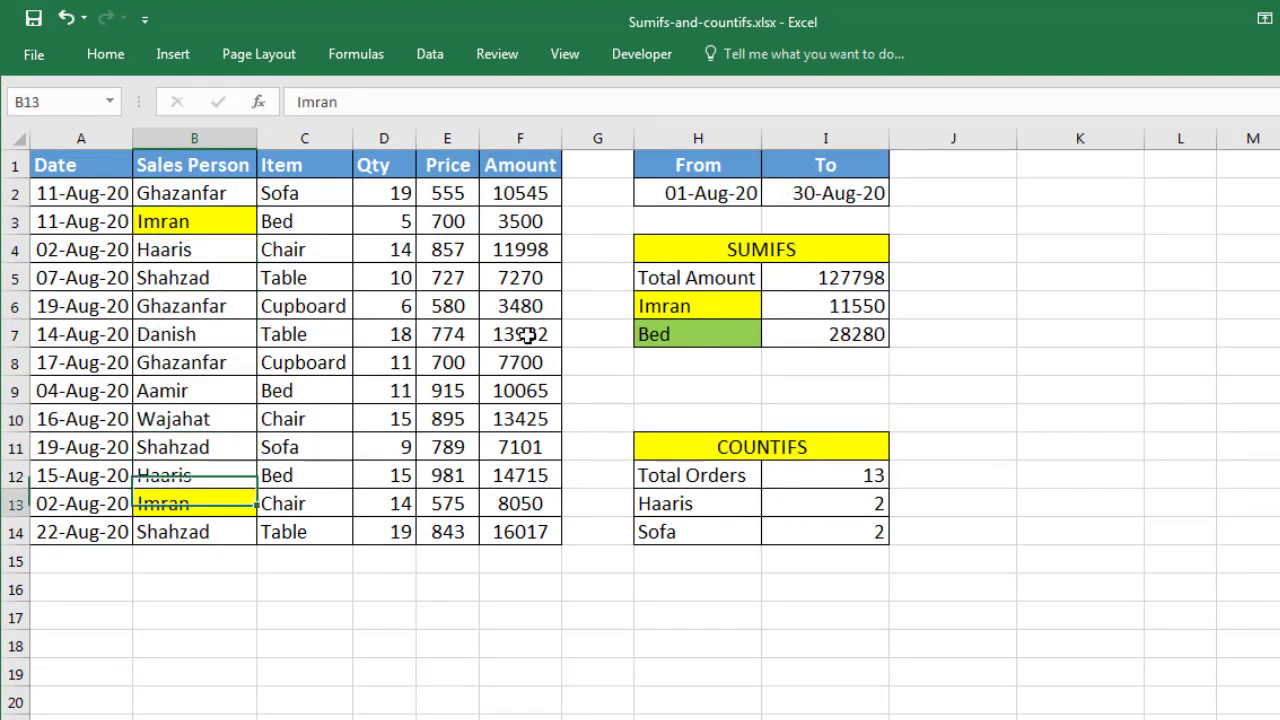
# - Replace the sales person in H6 with two other names from the Sales Person column, one after the other, to test the highlighting
pyautogui.click(682, 303)
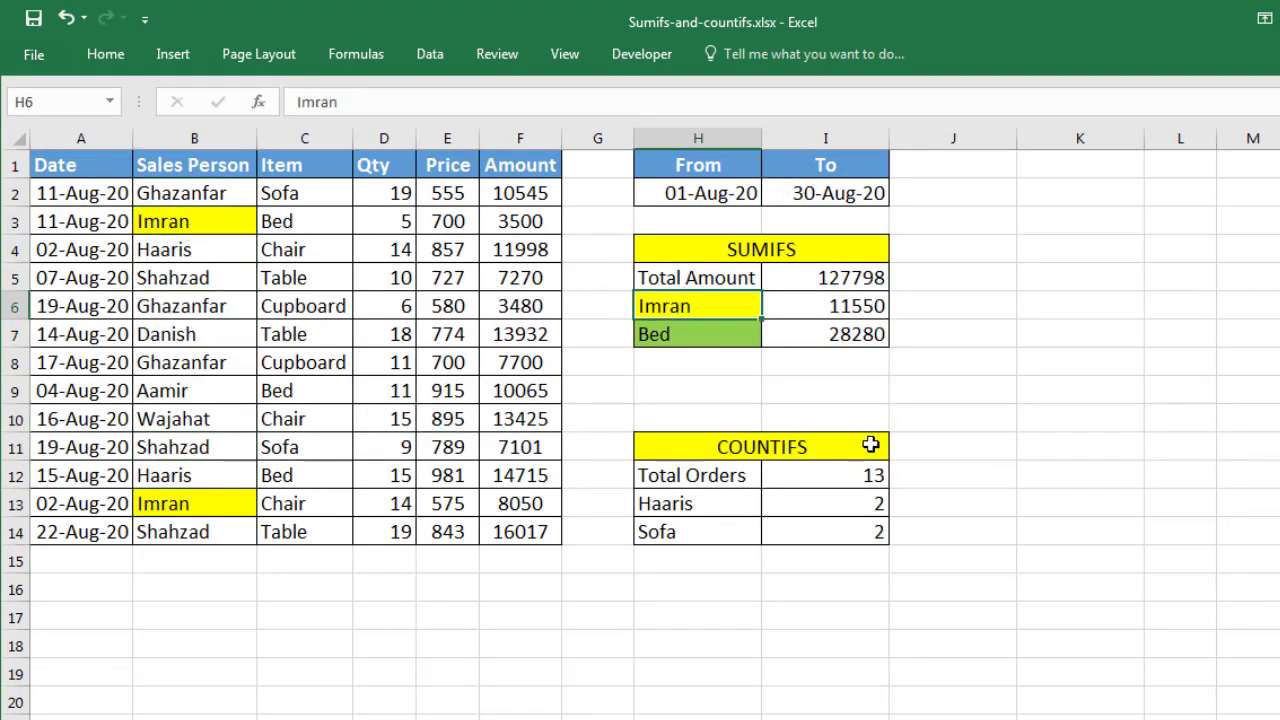
pyautogui.write('Haaris')
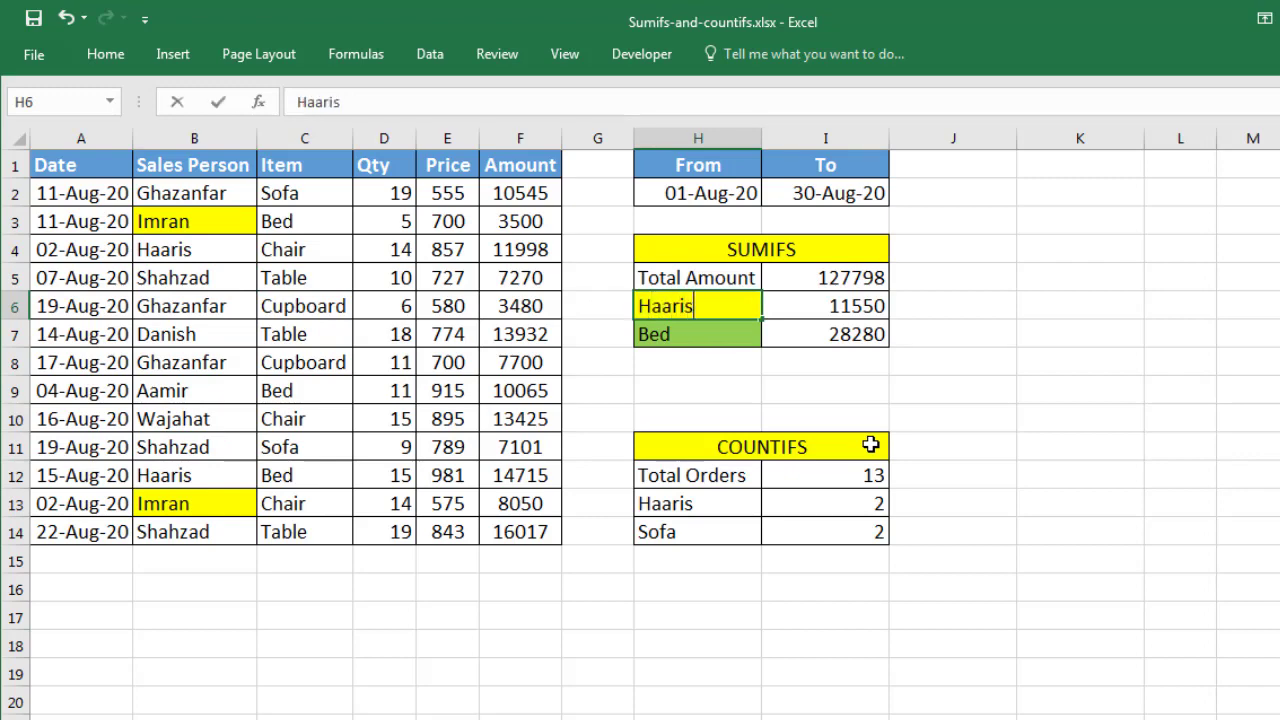
pyautogui.press('Return')
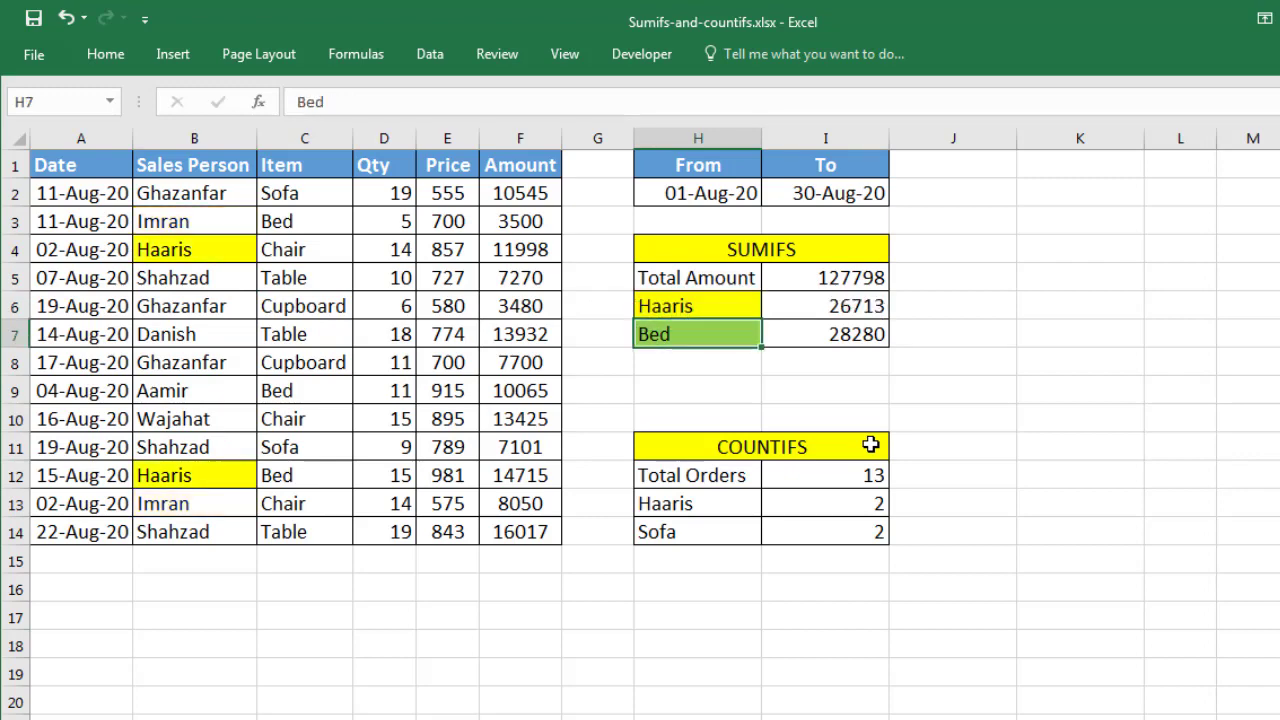
pyautogui.click(730, 312)
pyautogui.write('Danish')
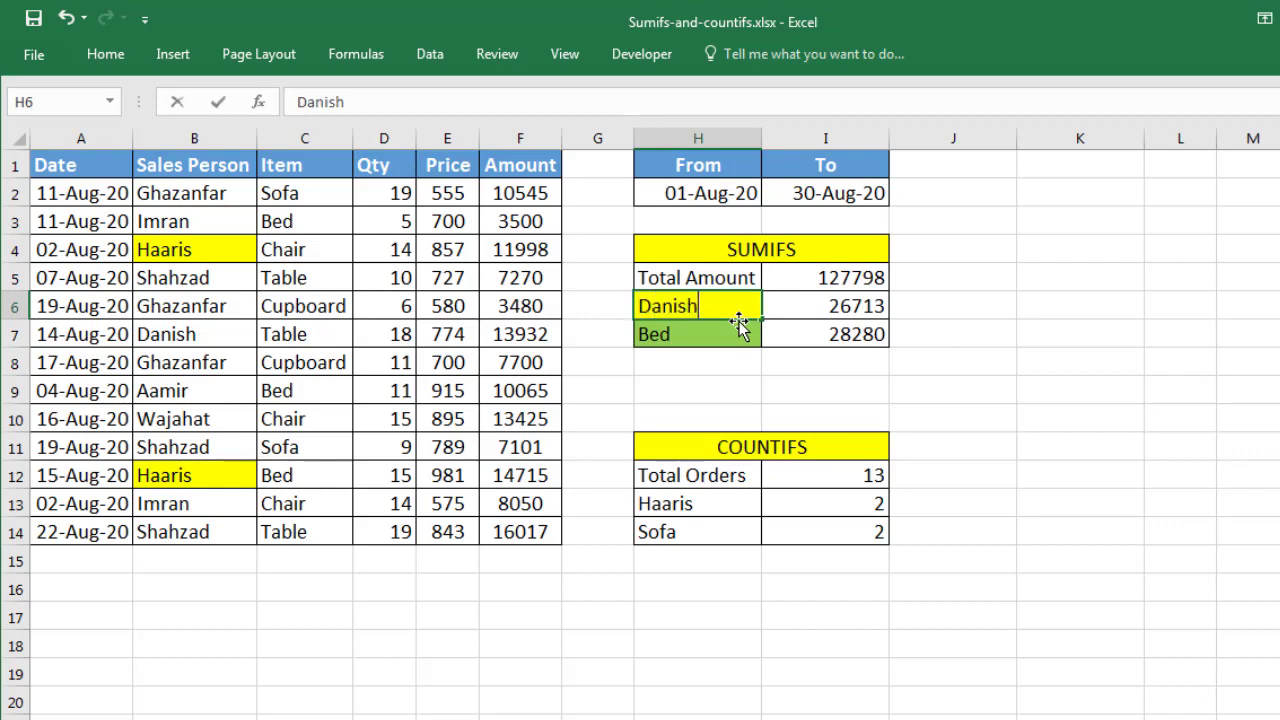
pyautogui.hotkey('ctrl', 'Return')
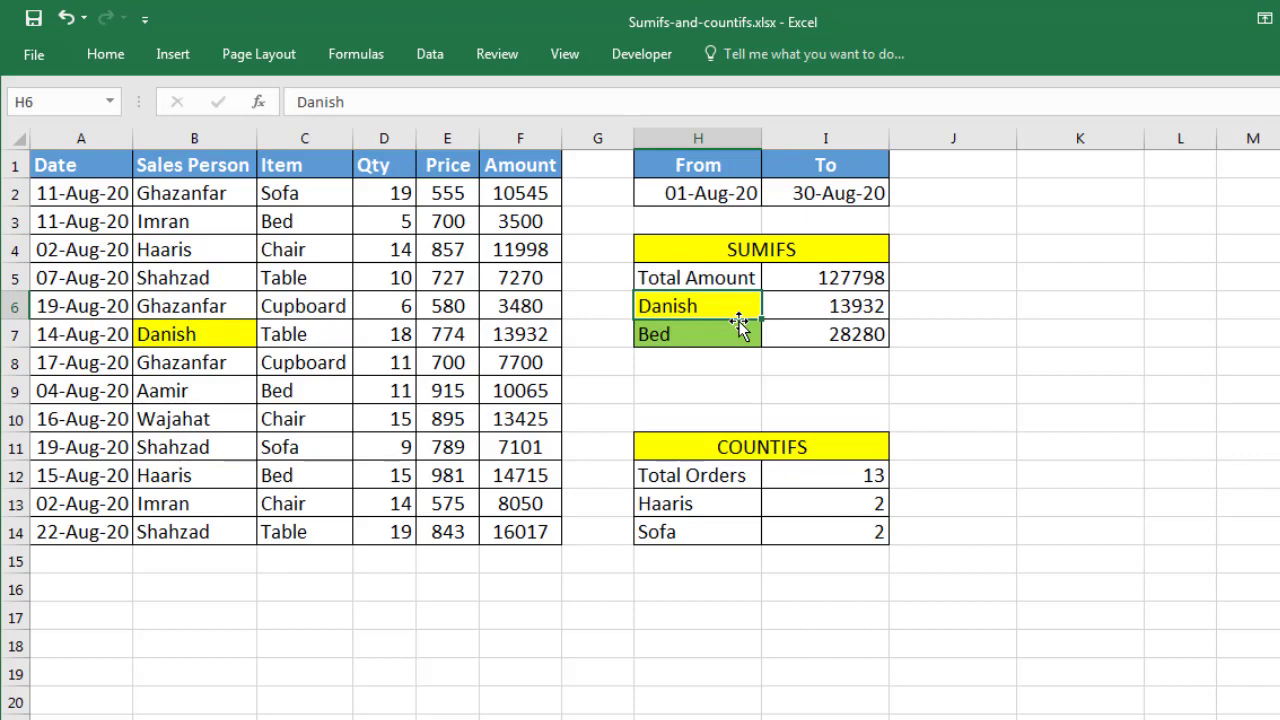
# - Start a new conditional formatting rule for the Item cells C2:C14 that uses a formula to determine which cells to format
pyautogui.click(696, 333)
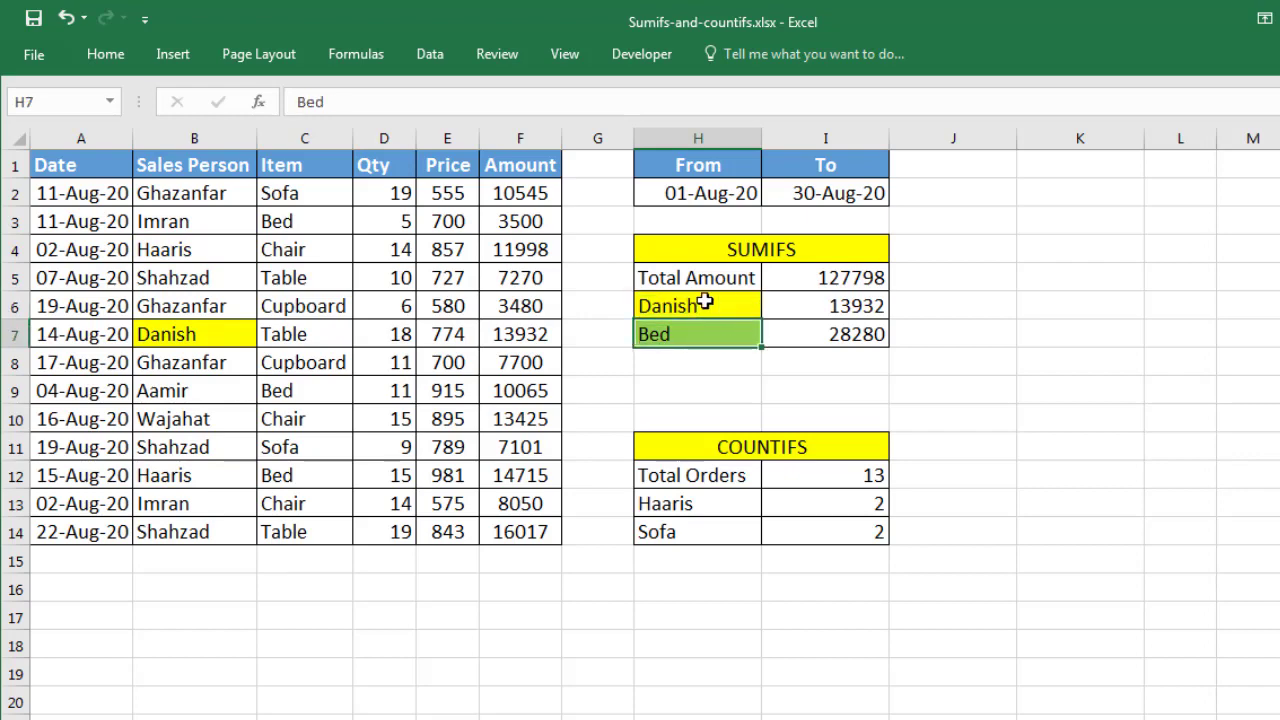
pyautogui.moveTo(297, 192); pyautogui.dragTo(303, 532)
pyautogui.click(105, 55)
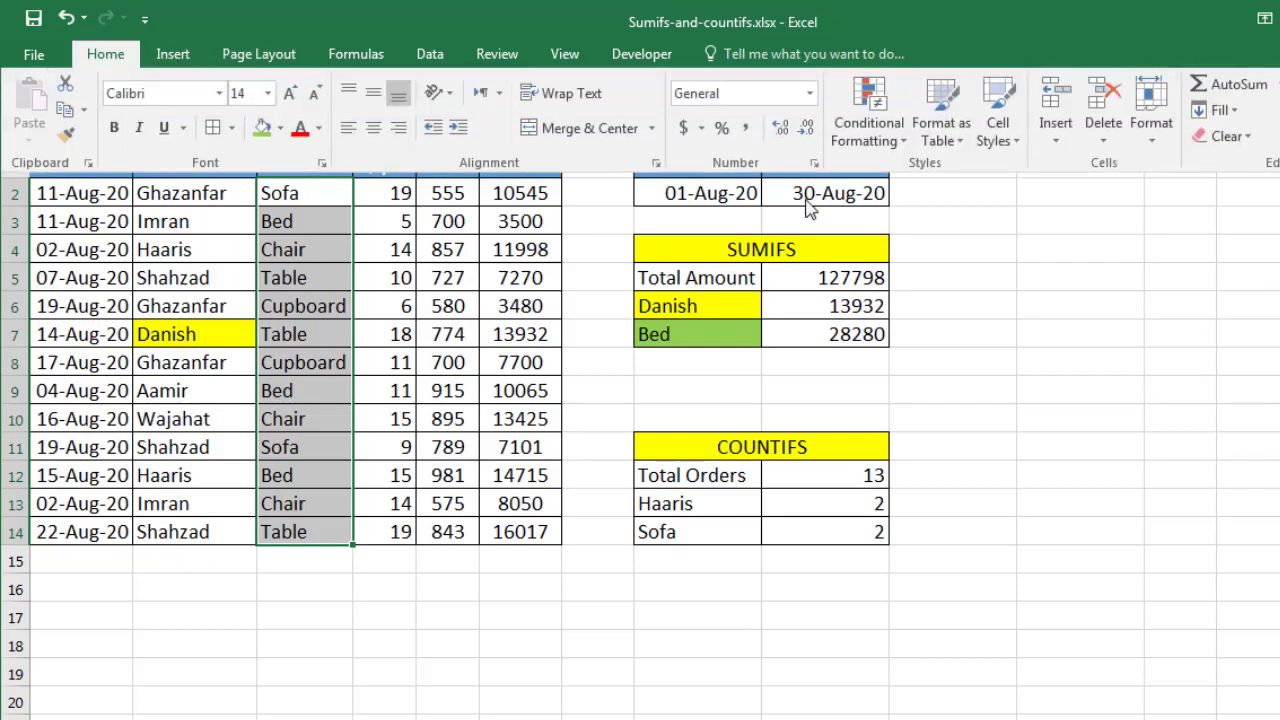
pyautogui.click(870, 130)
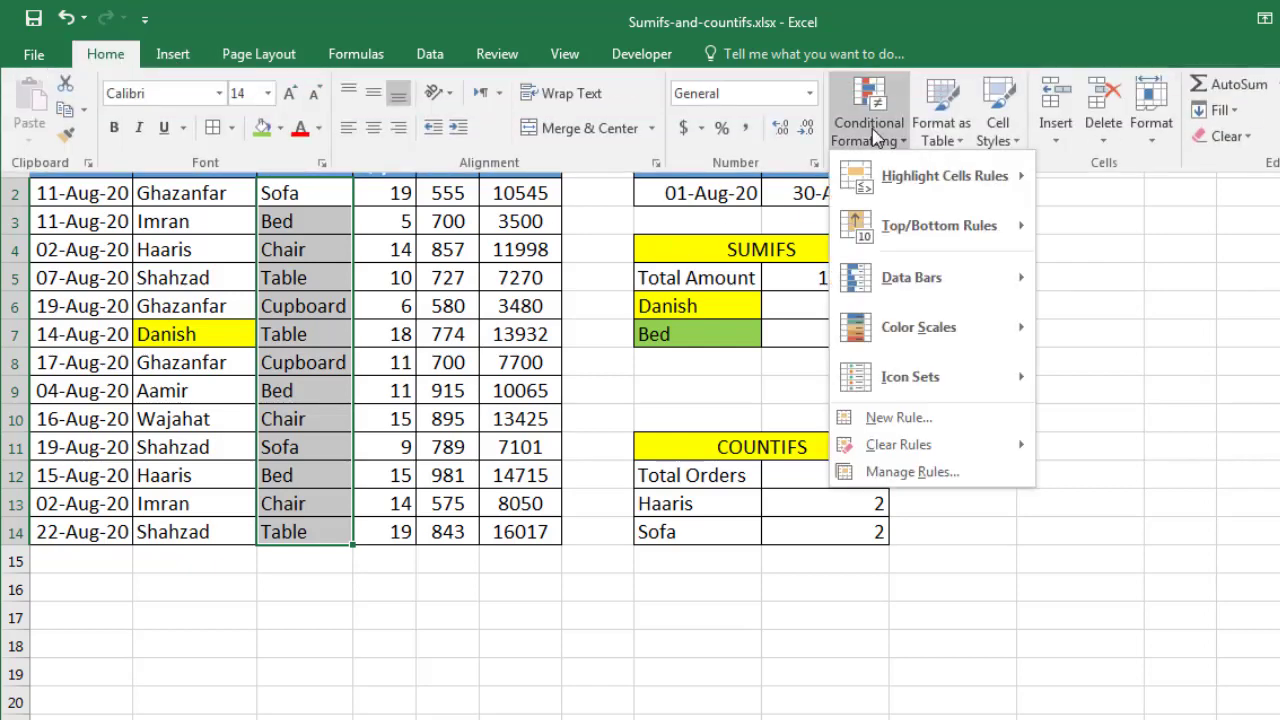
pyautogui.click(952, 425)
pyautogui.click(866, 288)
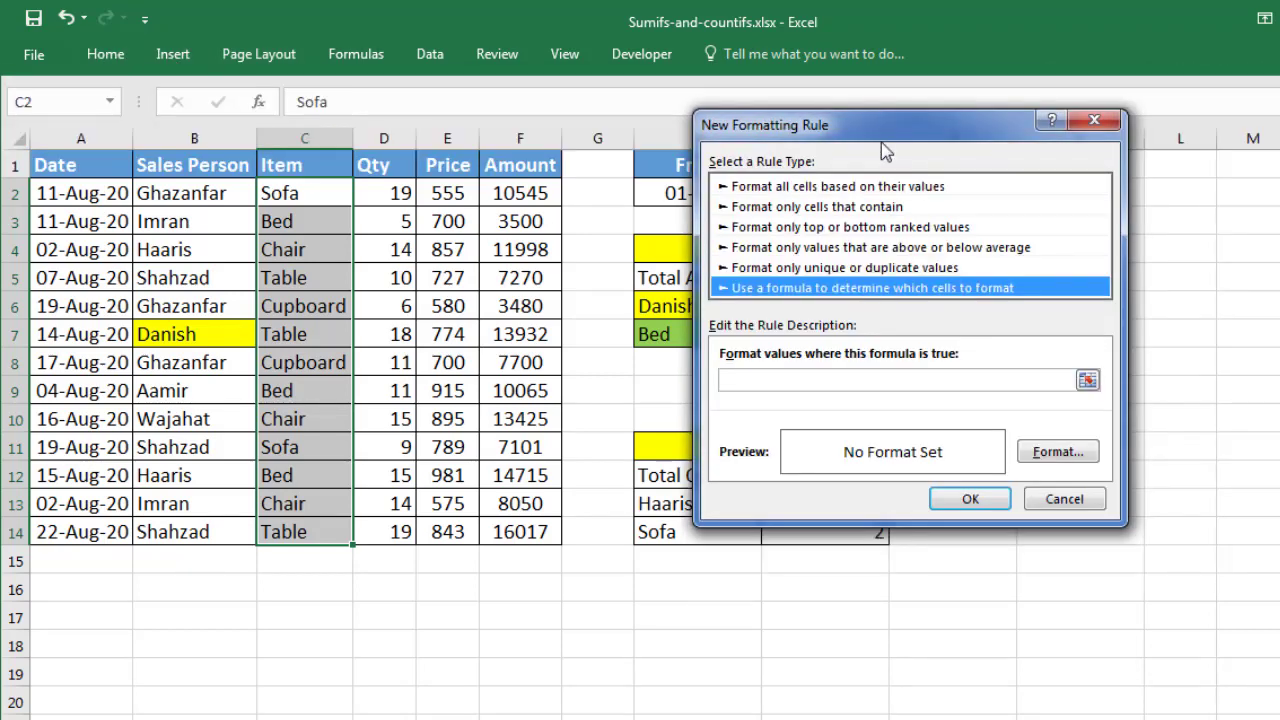
# - Enter the rule formula =C2=$H$7, with C2 as a relative reference and H7 as an absolute one
pyautogui.moveTo(845, 133); pyautogui.dragTo(974, 159)
pyautogui.click(1001, 403)
pyautogui.write('=')
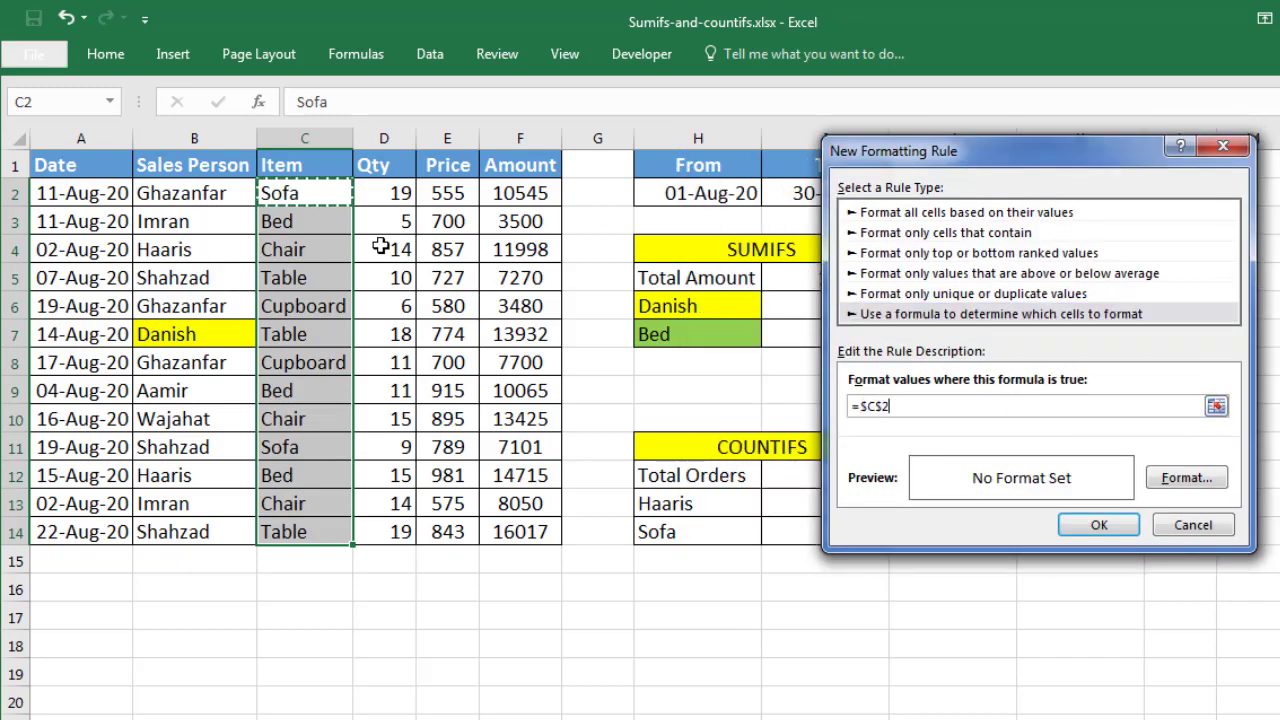
pyautogui.click(884, 406)
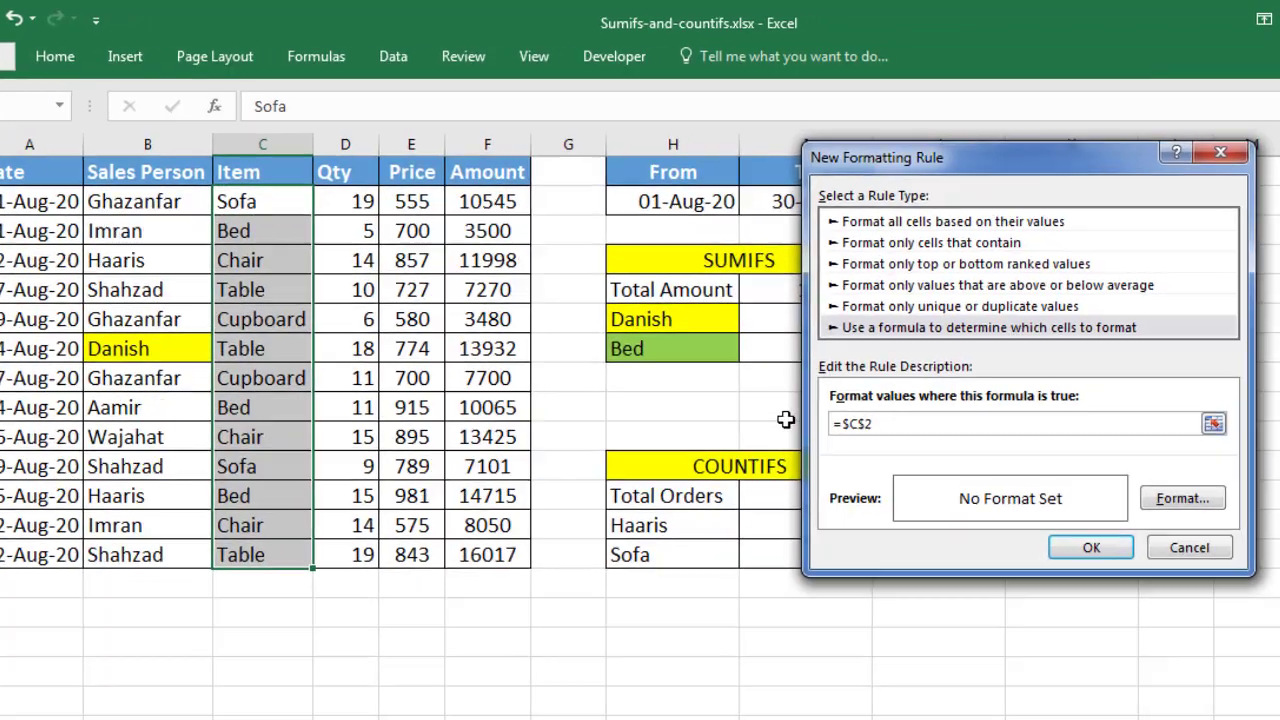
pyautogui.press('BackSpace')
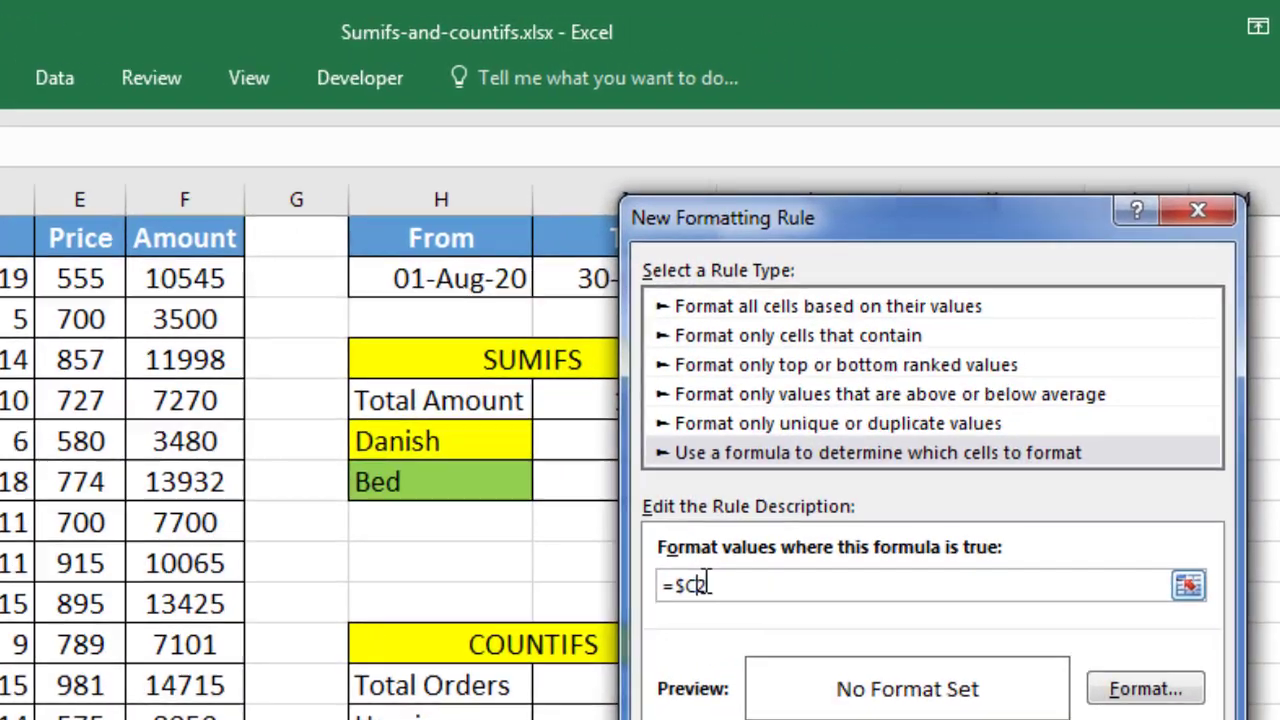
pyautogui.press('Left')
pyautogui.press('BackSpace')
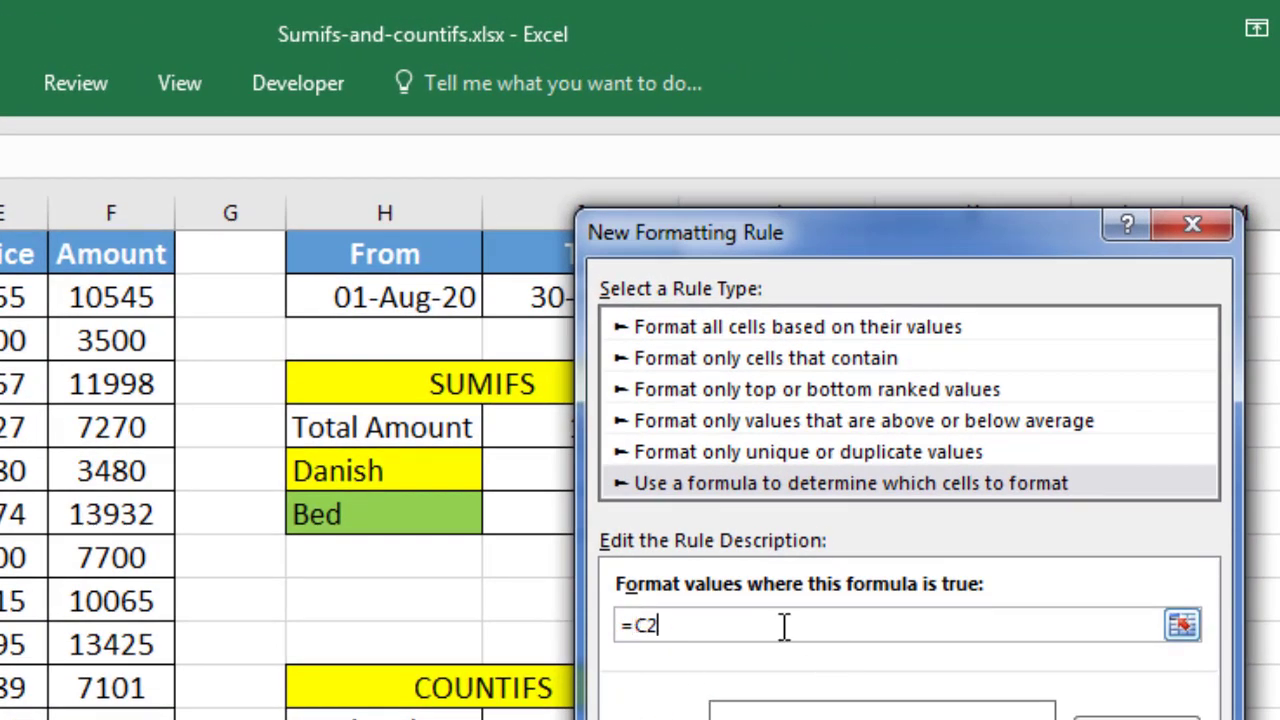
pyautogui.write('=')
pyautogui.click(397, 518)
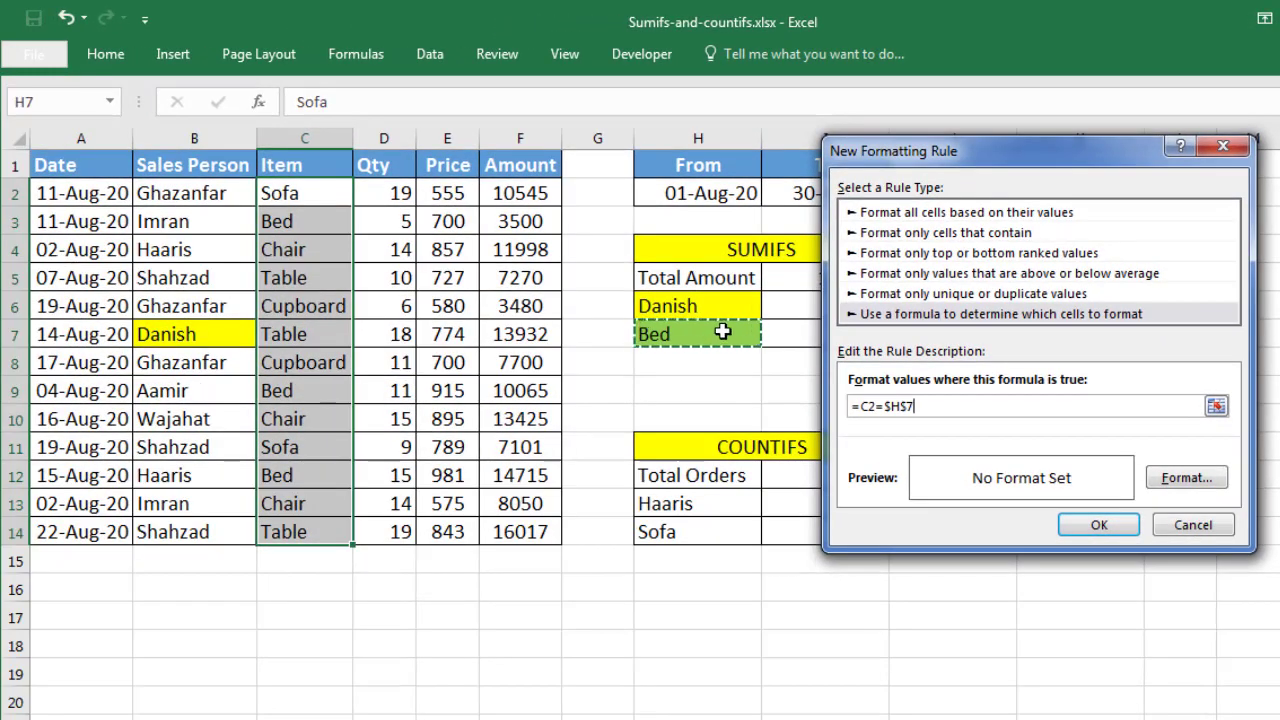
# - Give the C2:C14 formatting rule a light green fill, apply it, and check the highlighted Item cells
pyautogui.click(1185, 479)
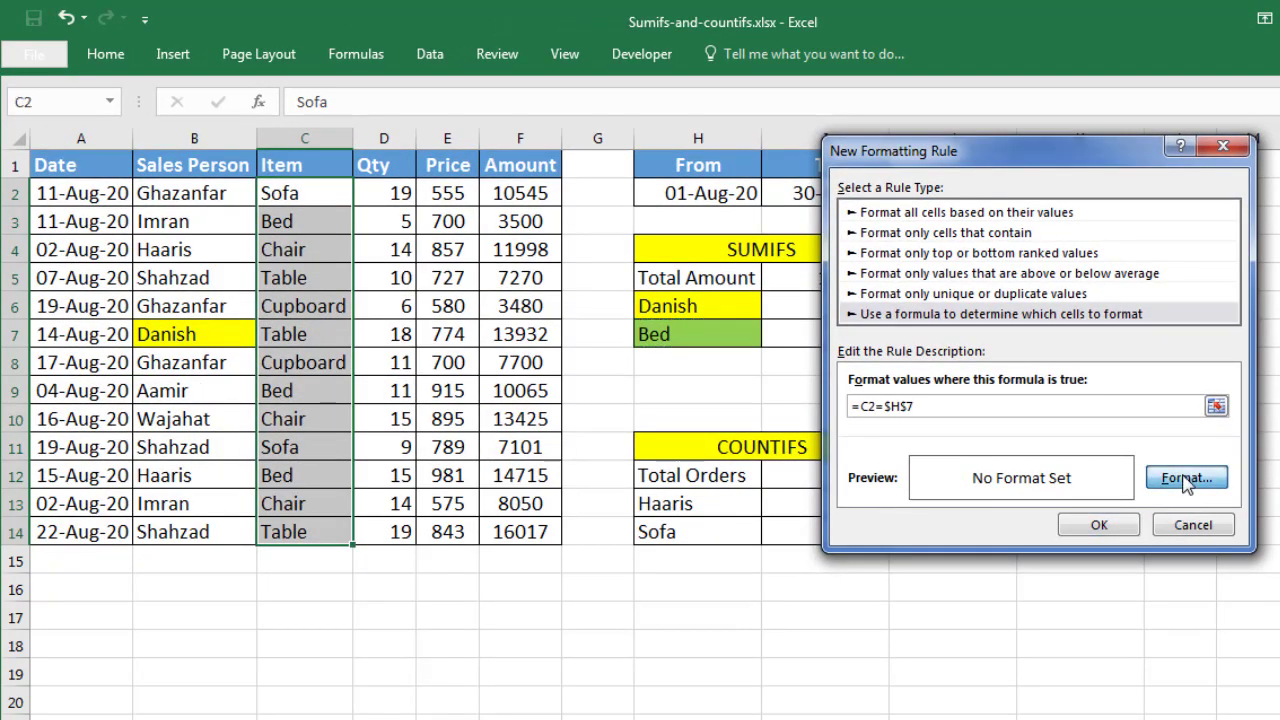
pyautogui.click(812, 290)
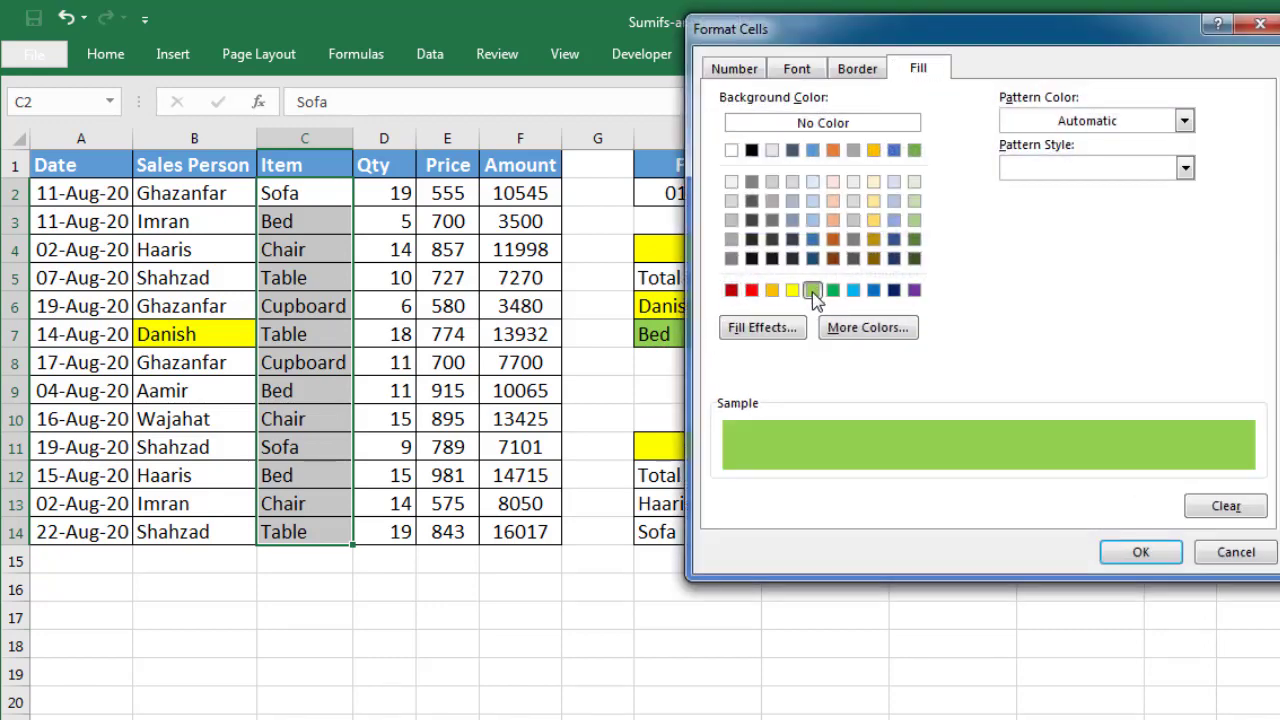
pyautogui.click(1141, 556)
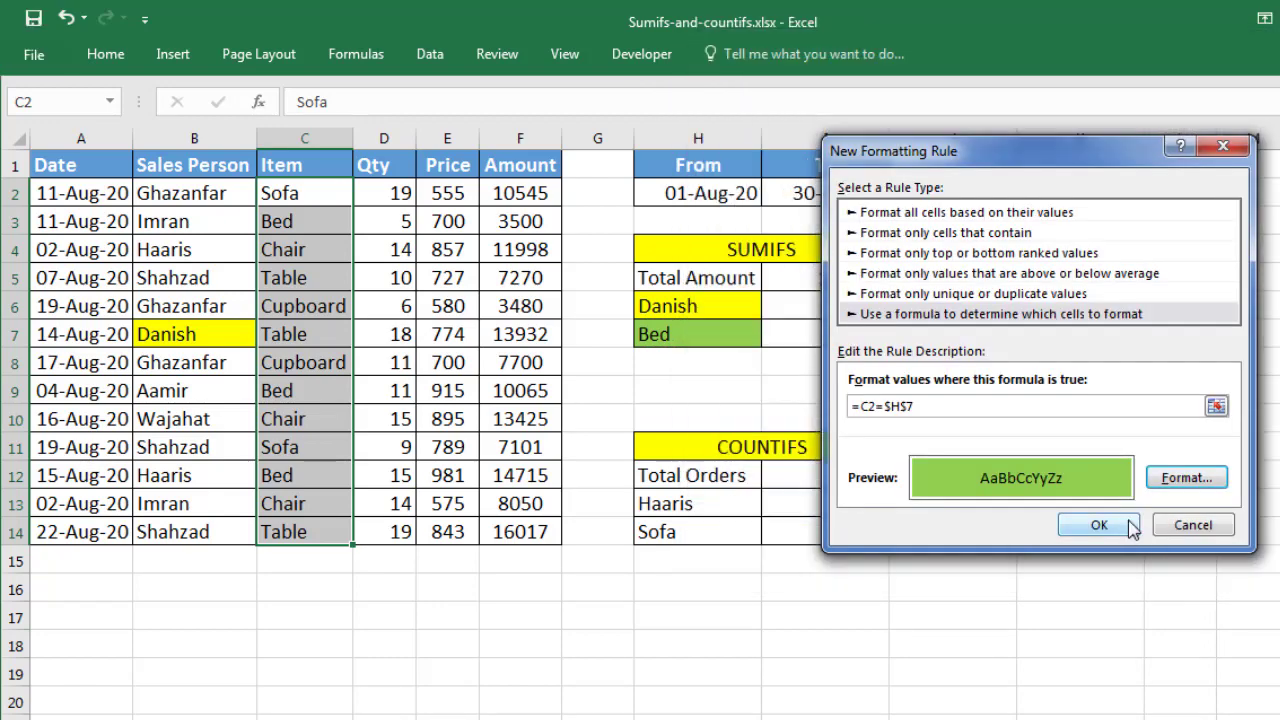
pyautogui.click(1103, 524)
pyautogui.click(316, 390)
pyautogui.press('Up')
pyautogui.press('Up')
pyautogui.press('Up')
pyautogui.press('Up')
pyautogui.press('Up')
pyautogui.press('Up')
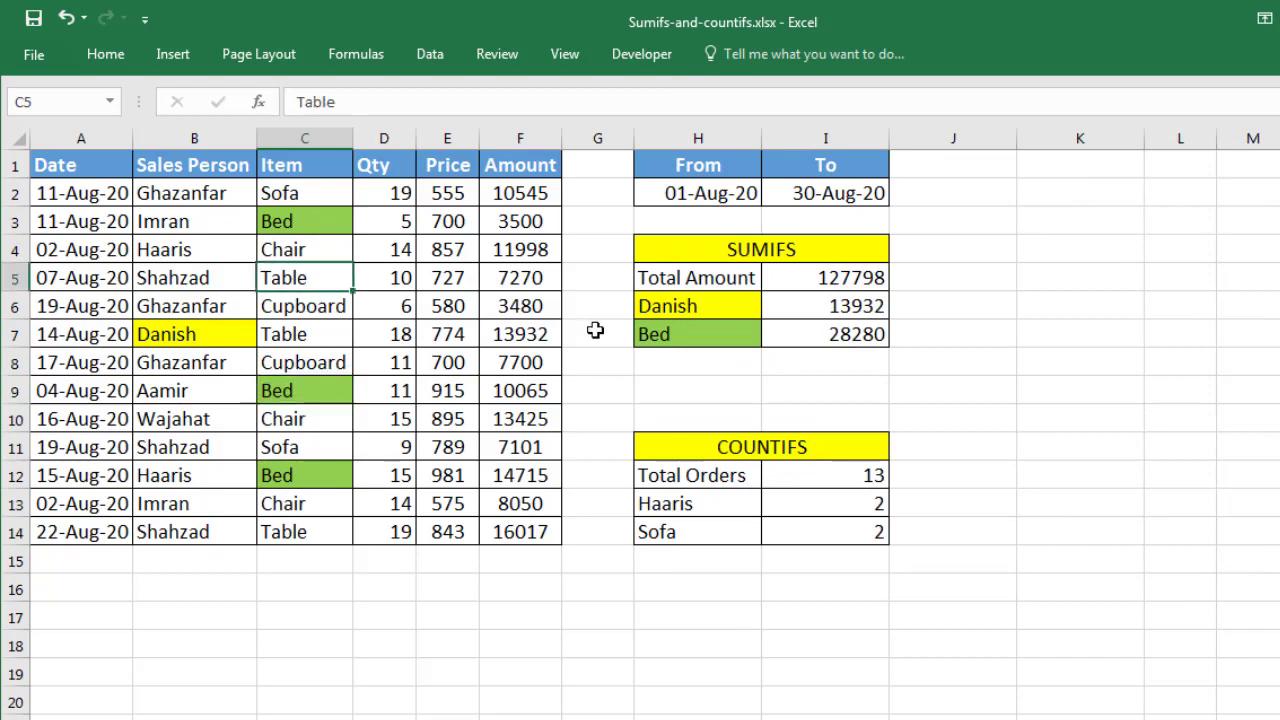
# - Change the item in H7 to Chair to test the item highlighting
pyautogui.click(713, 338)
pyautogui.write('Chair')
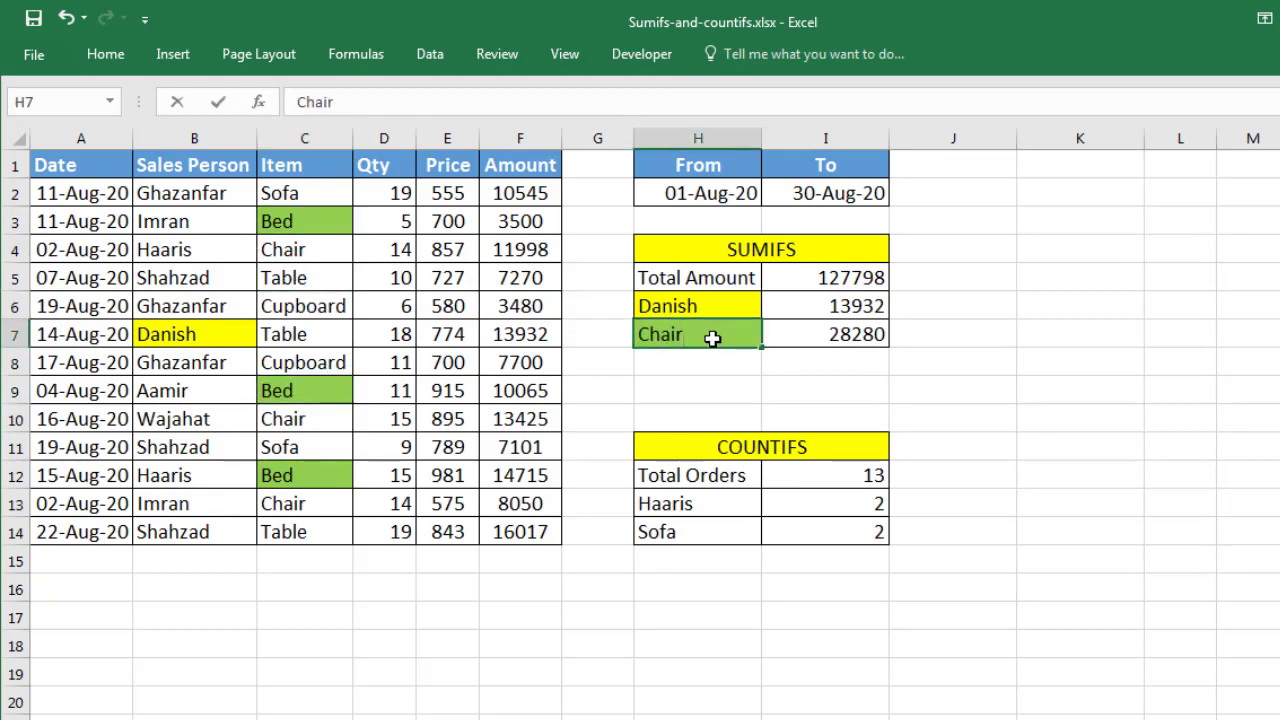
pyautogui.press('Return')
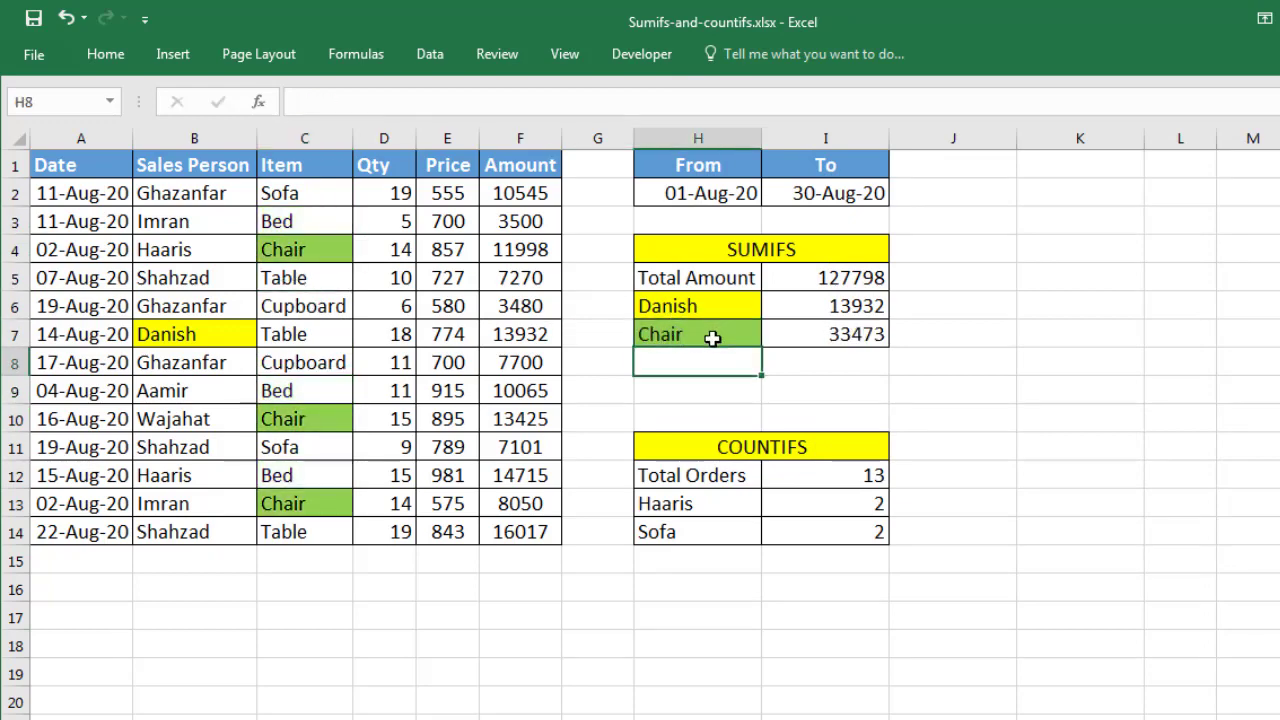
pyautogui.click(713, 334)
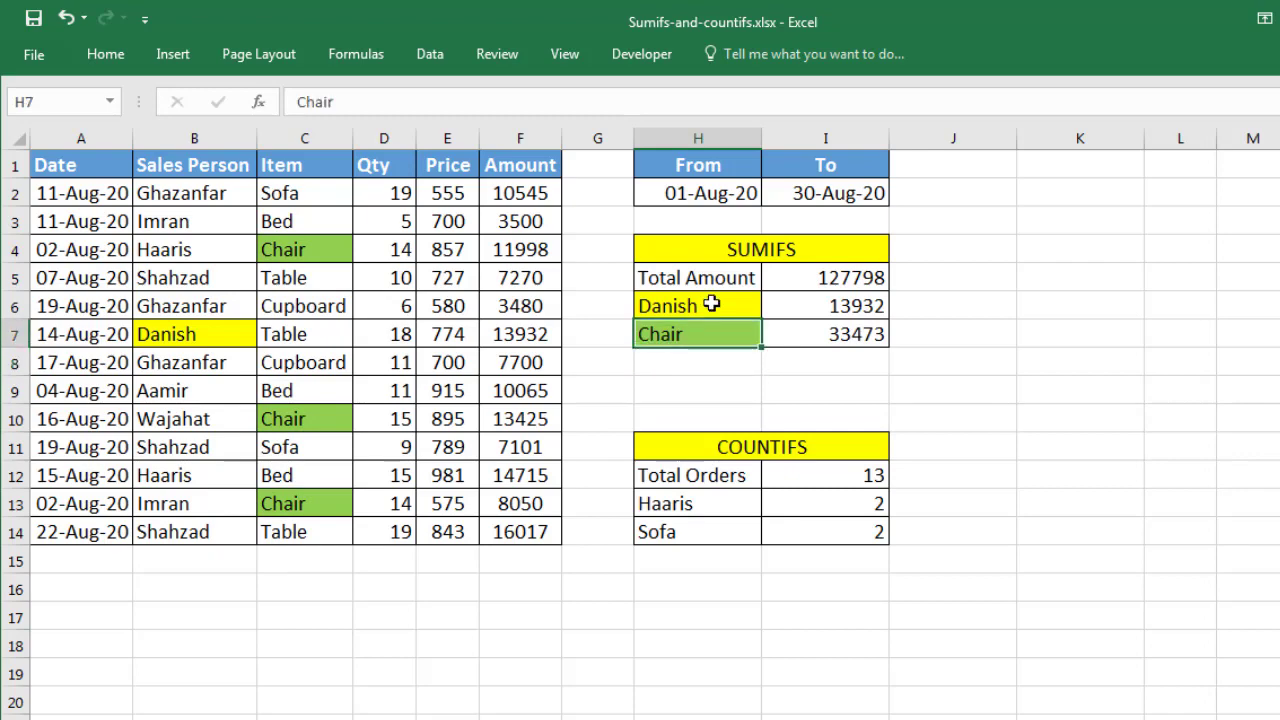
pyautogui.moveTo(161, 203); pyautogui.dragTo(323, 531)
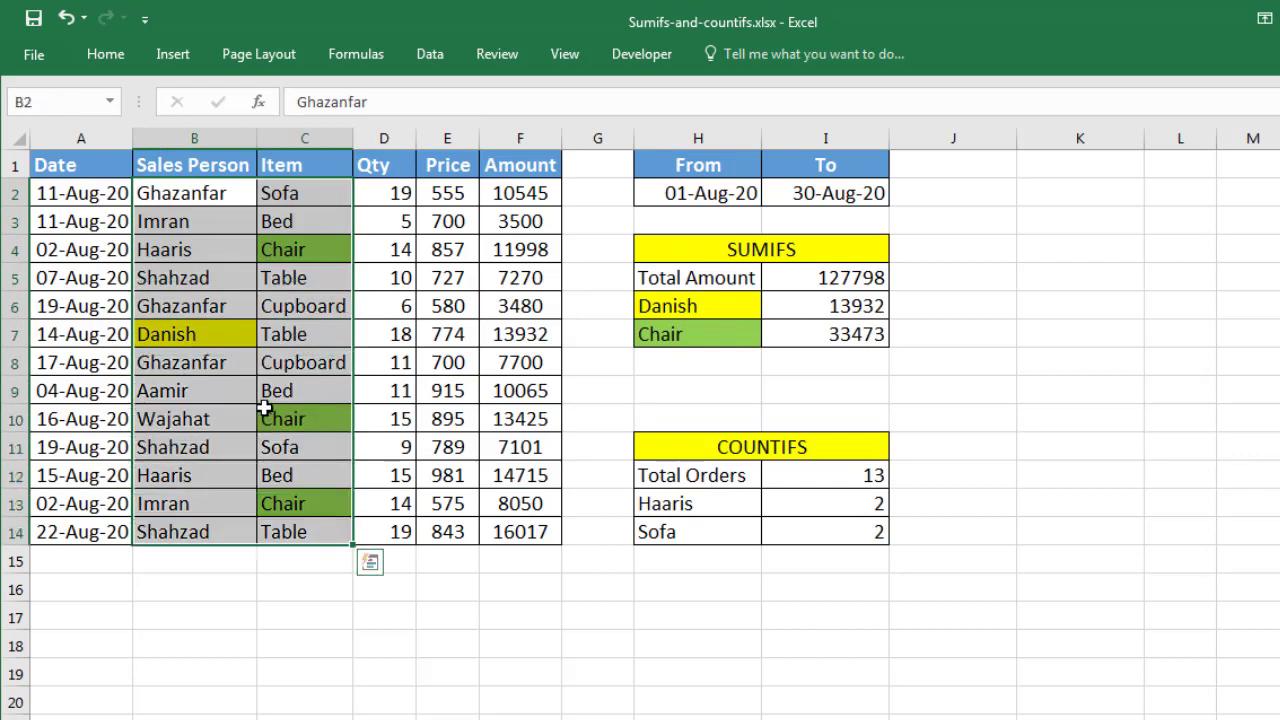
pyautogui.click(695, 344)
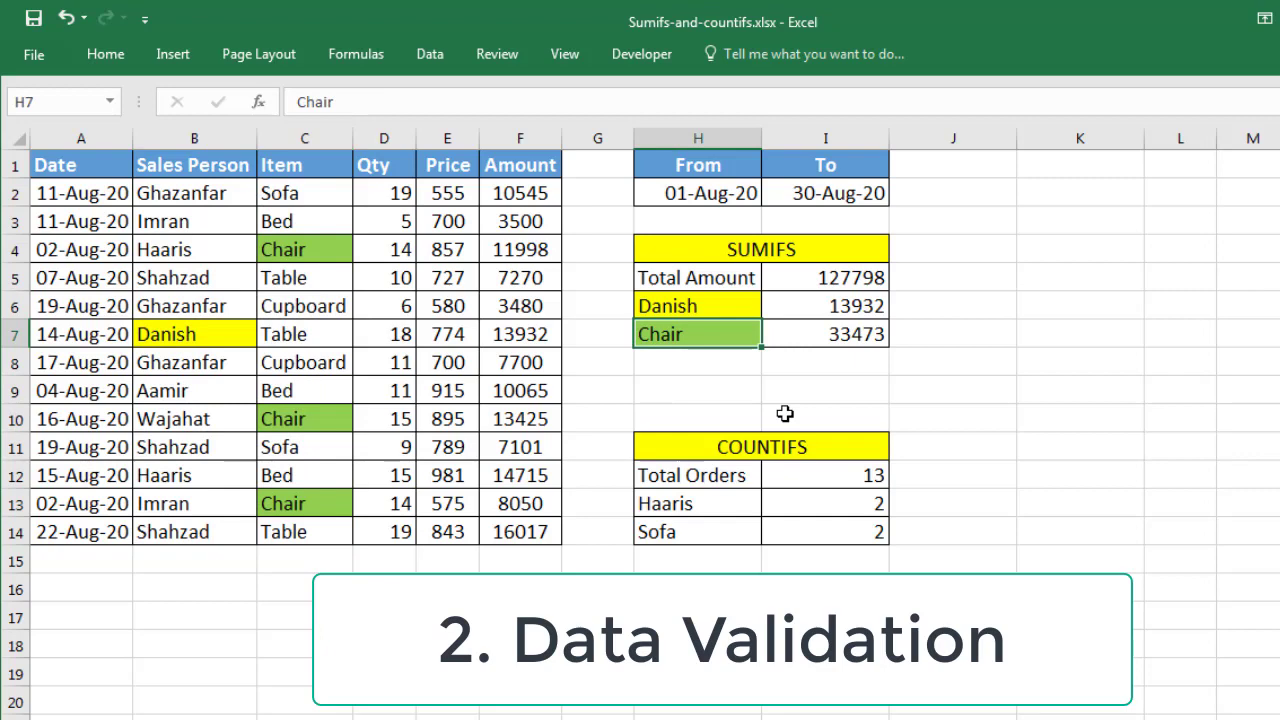
pyautogui.press('Up')
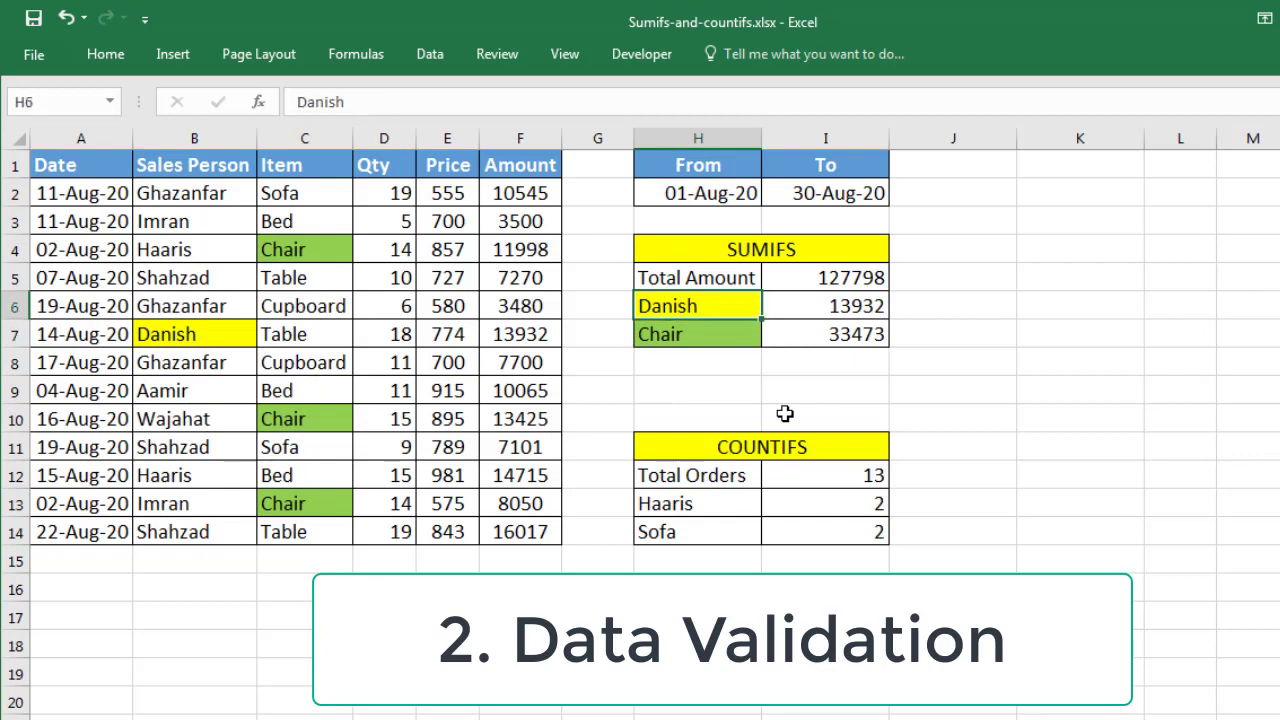
pyautogui.click(712, 334)
pyautogui.click(724, 305)
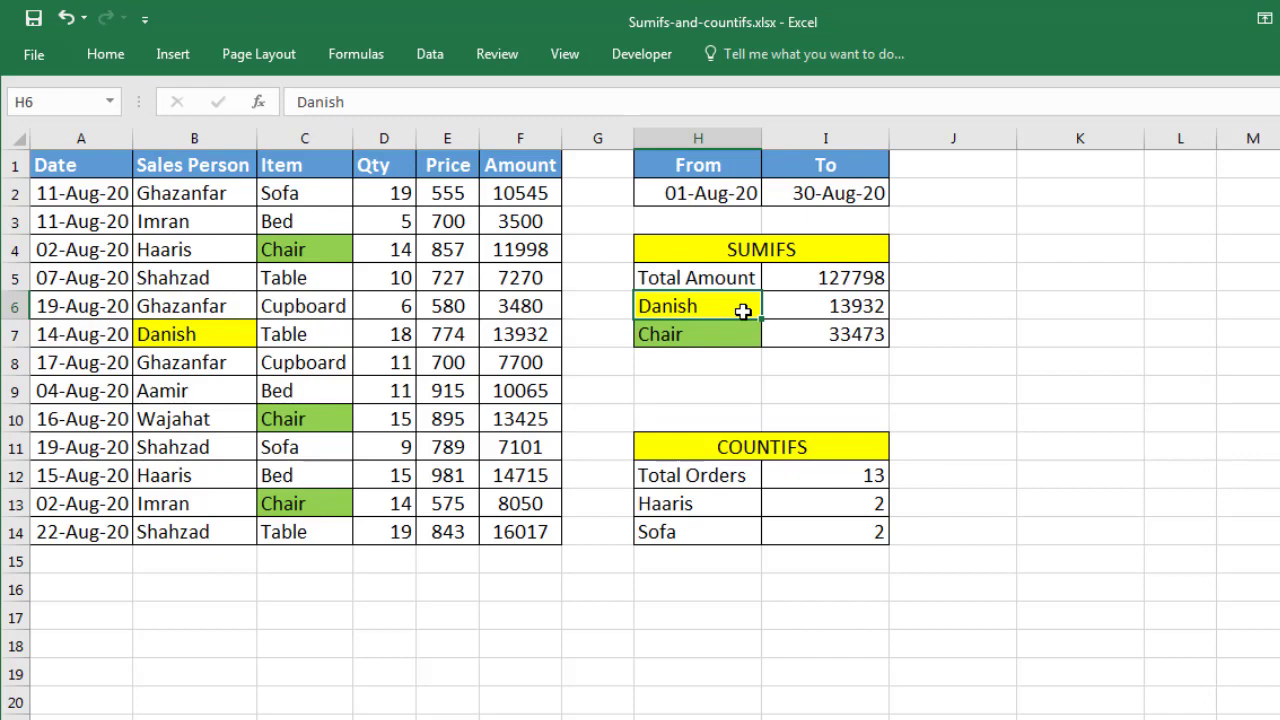
pyautogui.click(288, 304)
# - Copy the Sales Person names in B2:B14 to the range starting at K3, pasting values only
pyautogui.moveTo(199, 187); pyautogui.dragTo(209, 531)
pyautogui.hotkey('ctrl', 'c')
pyautogui.click(1120, 230)
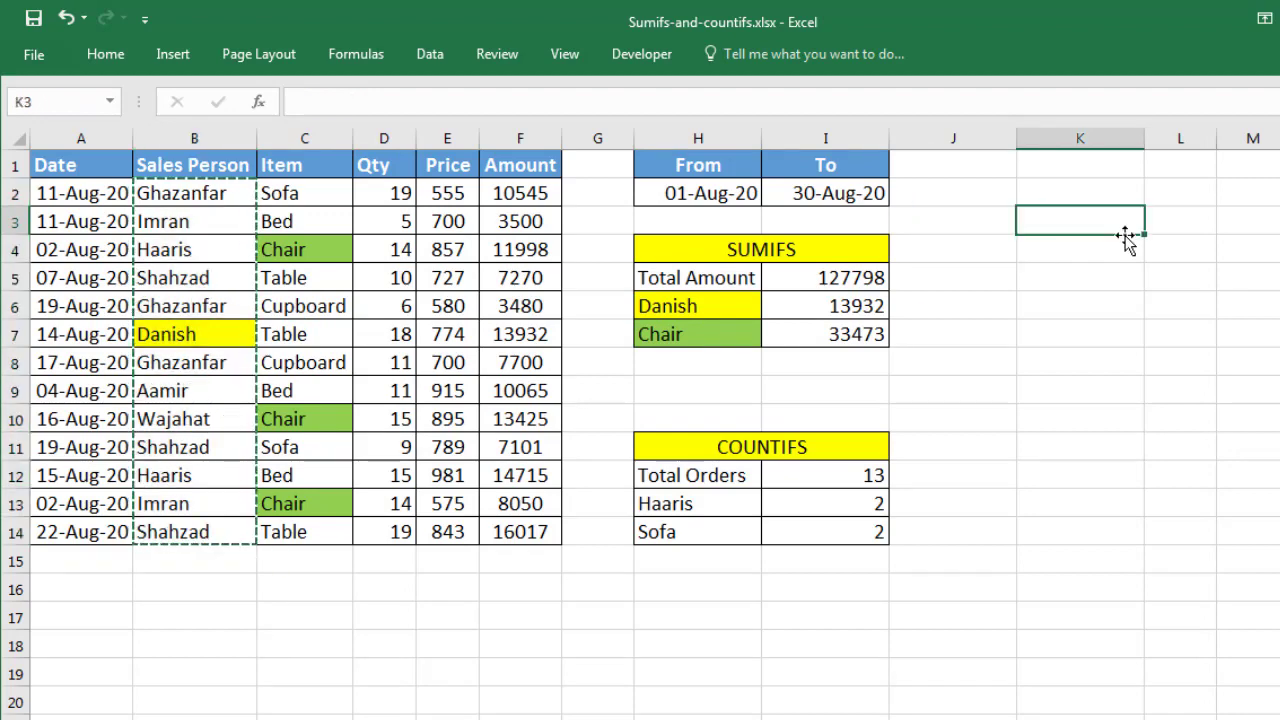
pyautogui.hotkey('ctrl', 'v')
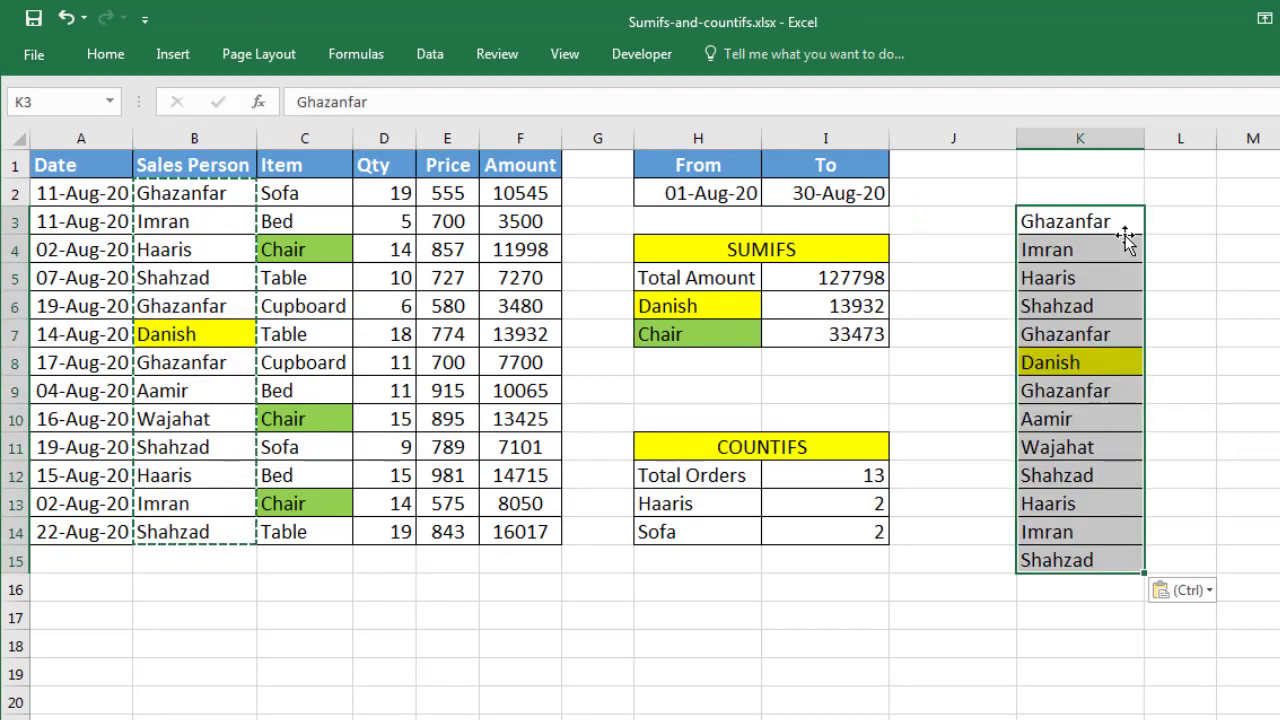
pyautogui.click(1192, 595)
pyautogui.click(1170, 718)
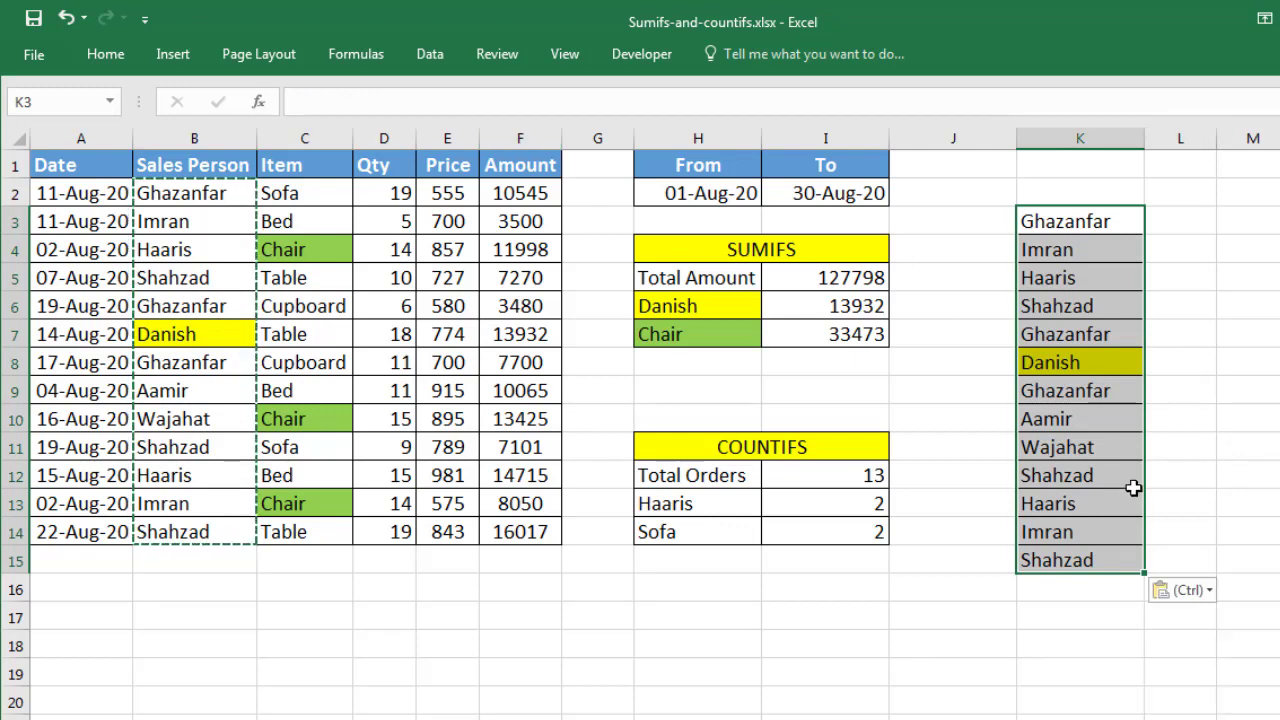
# - Remove the duplicate names from column K and check the remaining unique names in K2:K8
pyautogui.hotkey('ctrl', 'space')
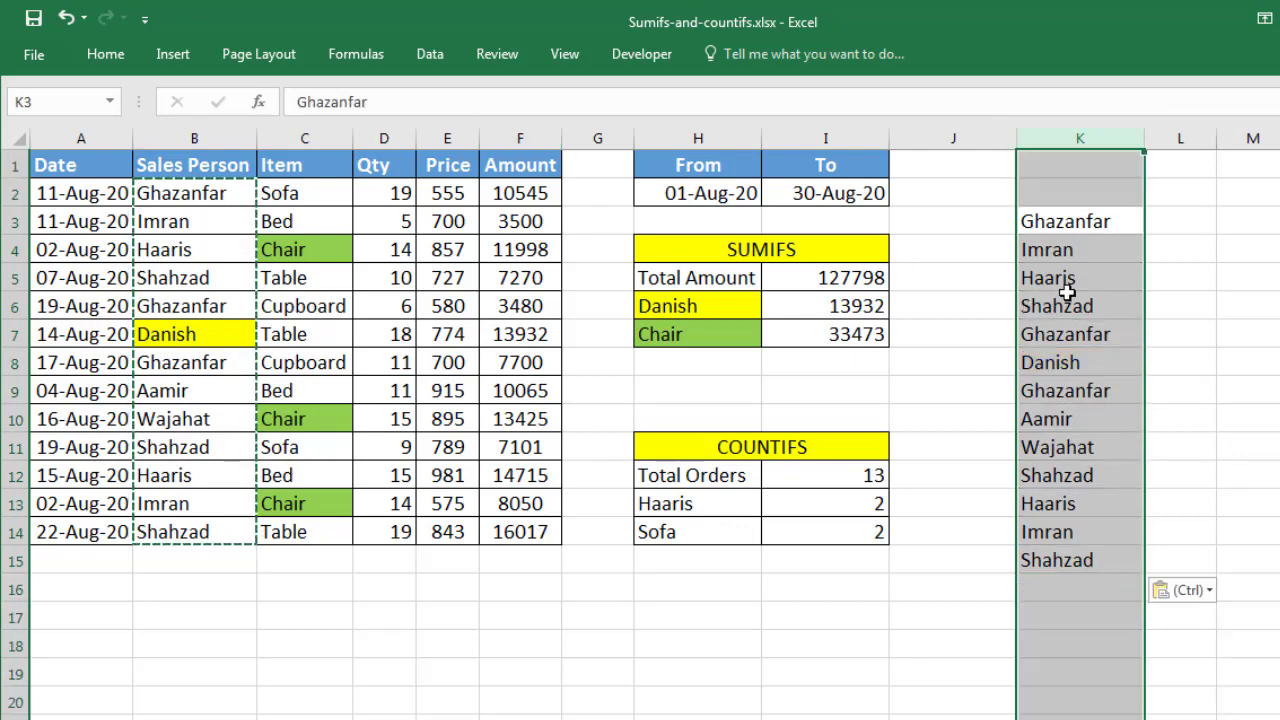
pyautogui.click(122, 62)
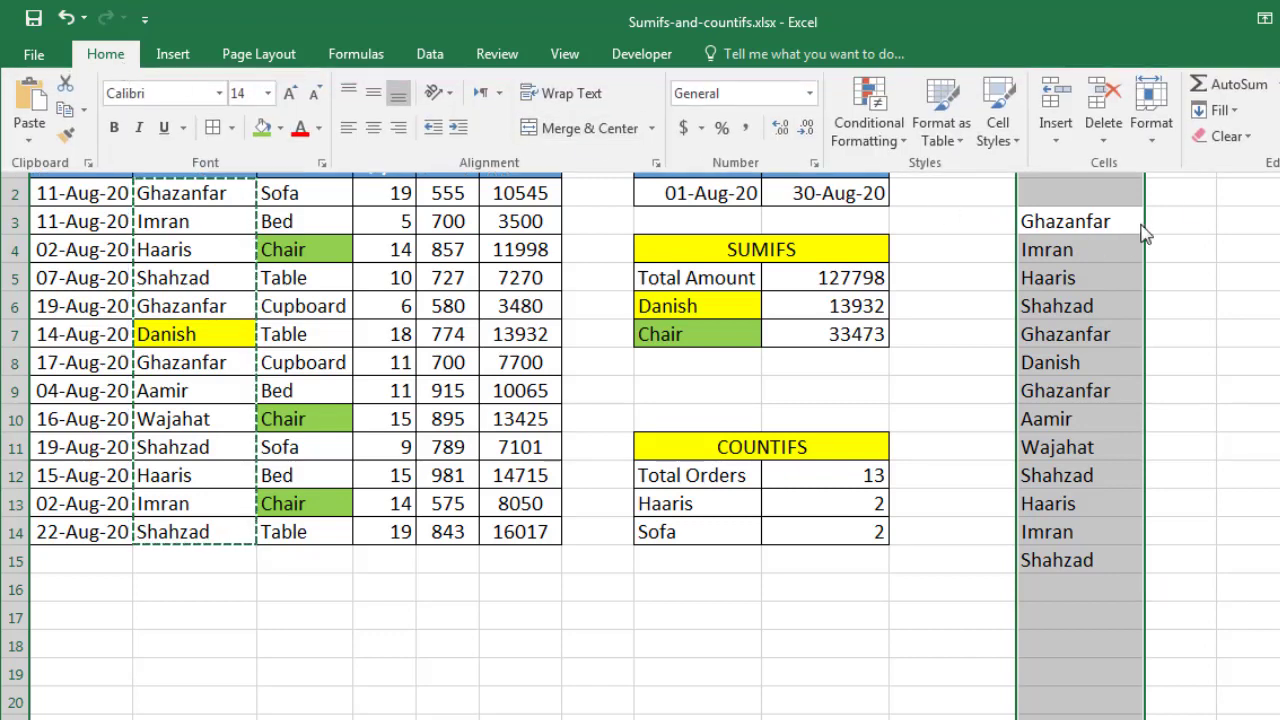
pyautogui.click(432, 56)
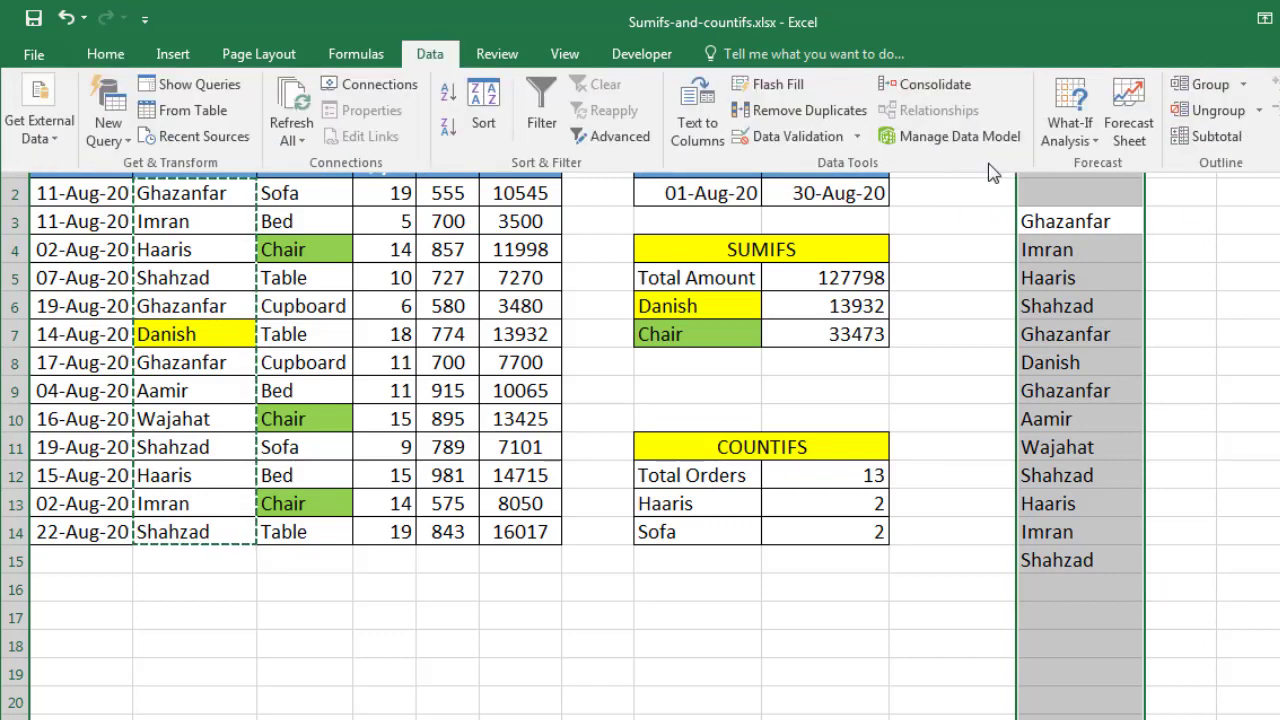
pyautogui.click(806, 111)
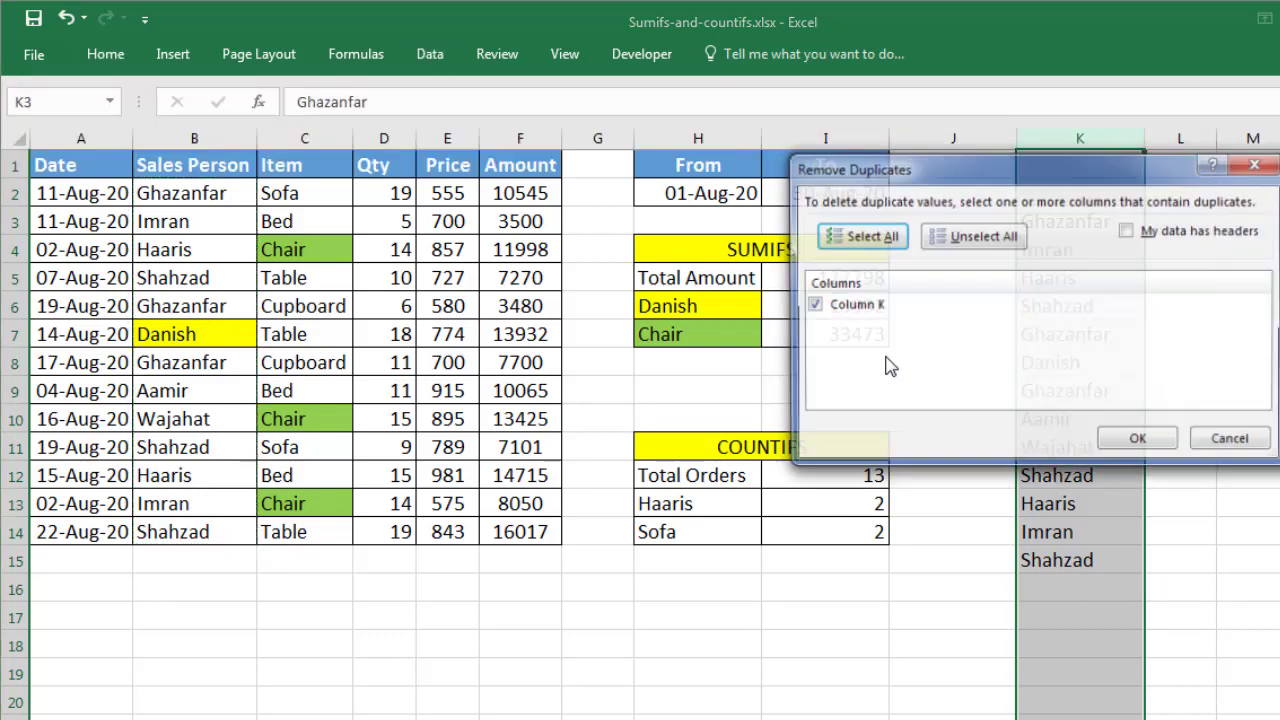
pyautogui.click(1140, 441)
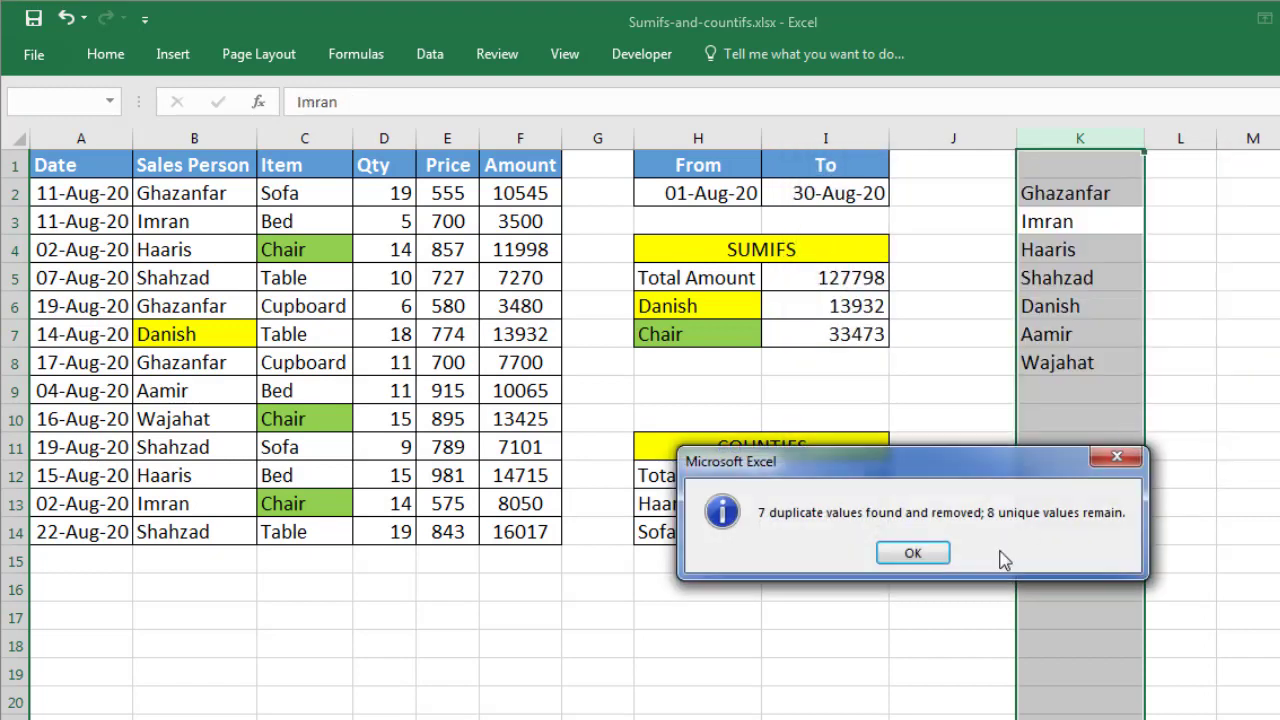
pyautogui.click(928, 556)
pyautogui.click(1056, 277)
pyautogui.moveTo(1060, 193); pyautogui.dragTo(1086, 362)
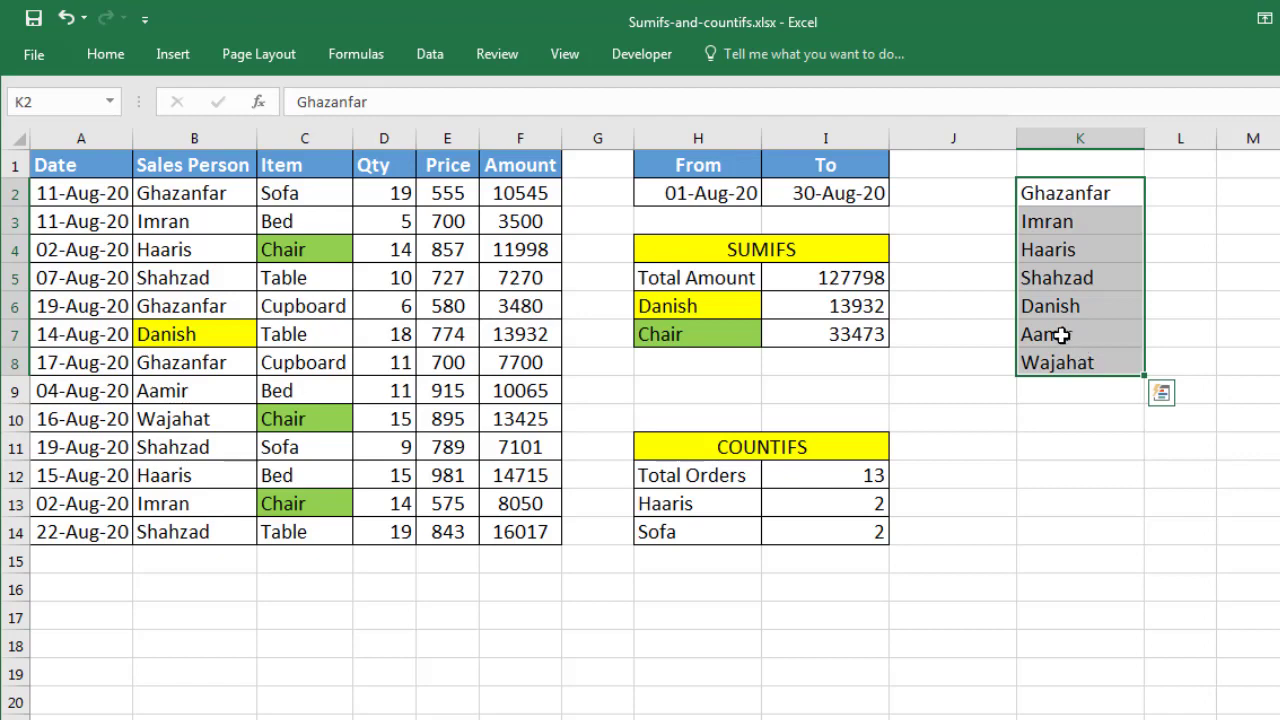
# - Add List data validation with an in-cell dropdown to the sales person cell H6, using =$K$2:$K$8 as the source
pyautogui.click(710, 311)
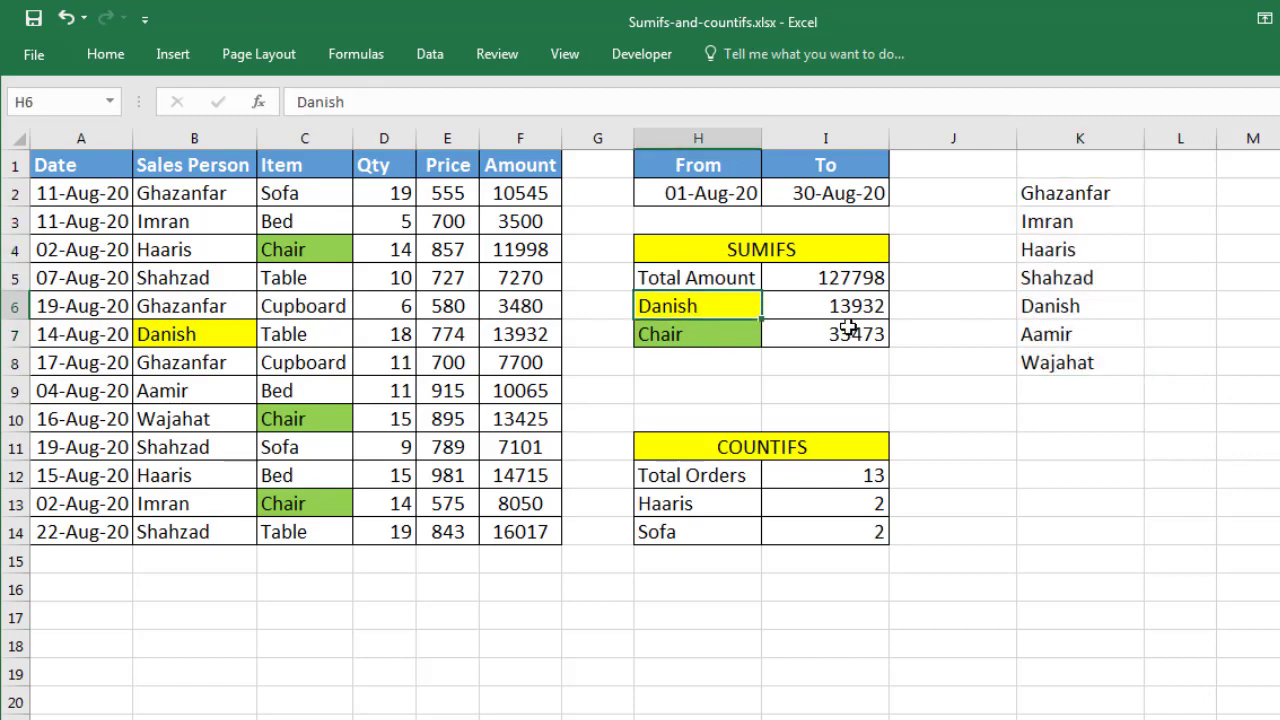
pyautogui.click(436, 63)
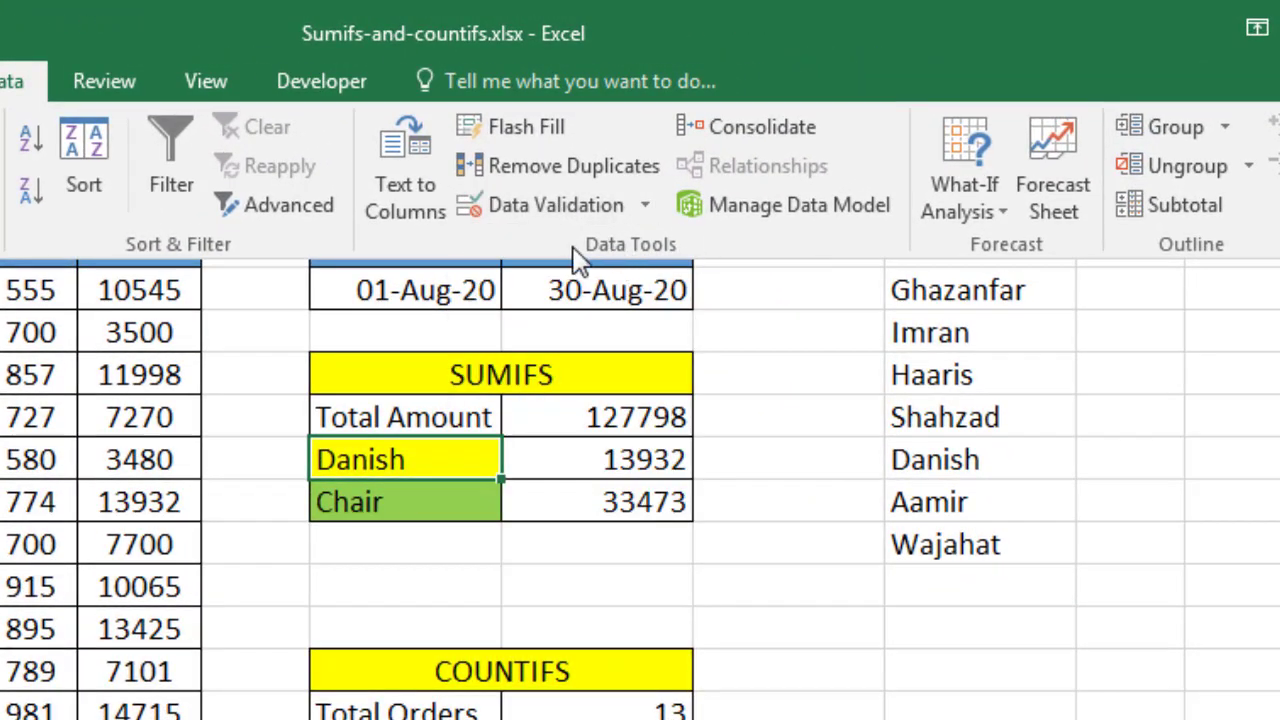
pyautogui.click(527, 203)
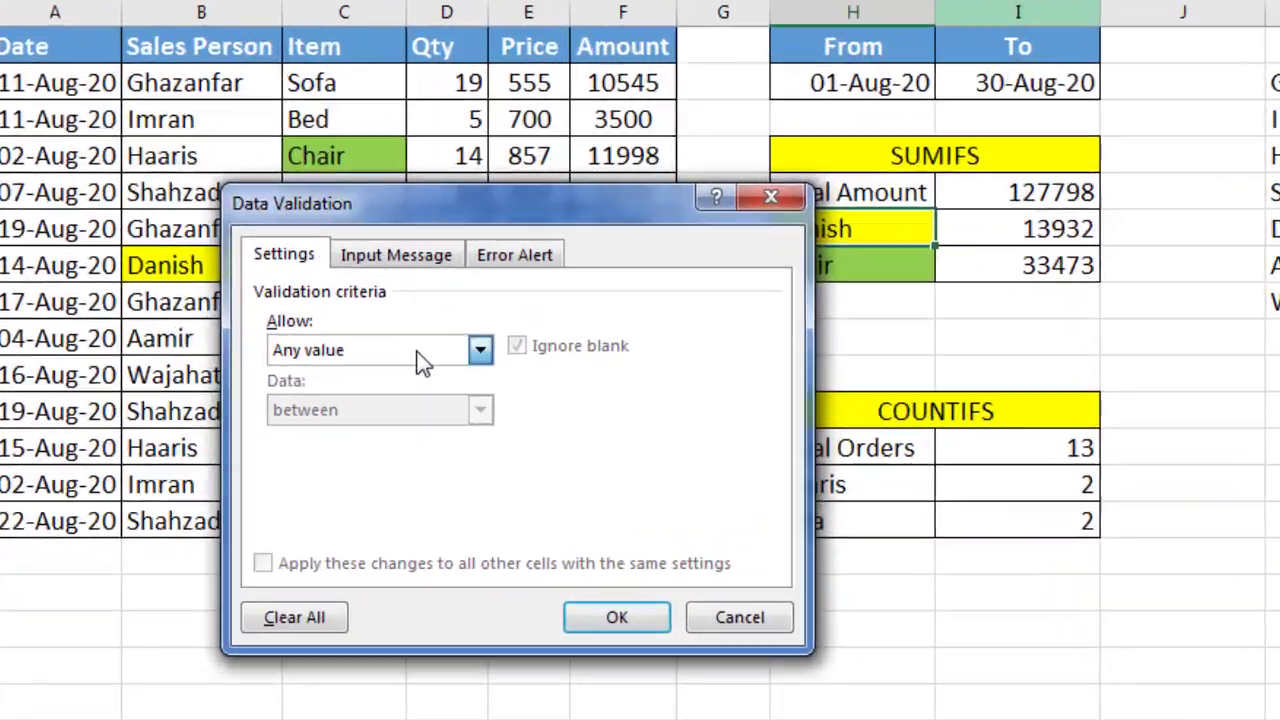
pyautogui.click(362, 400)
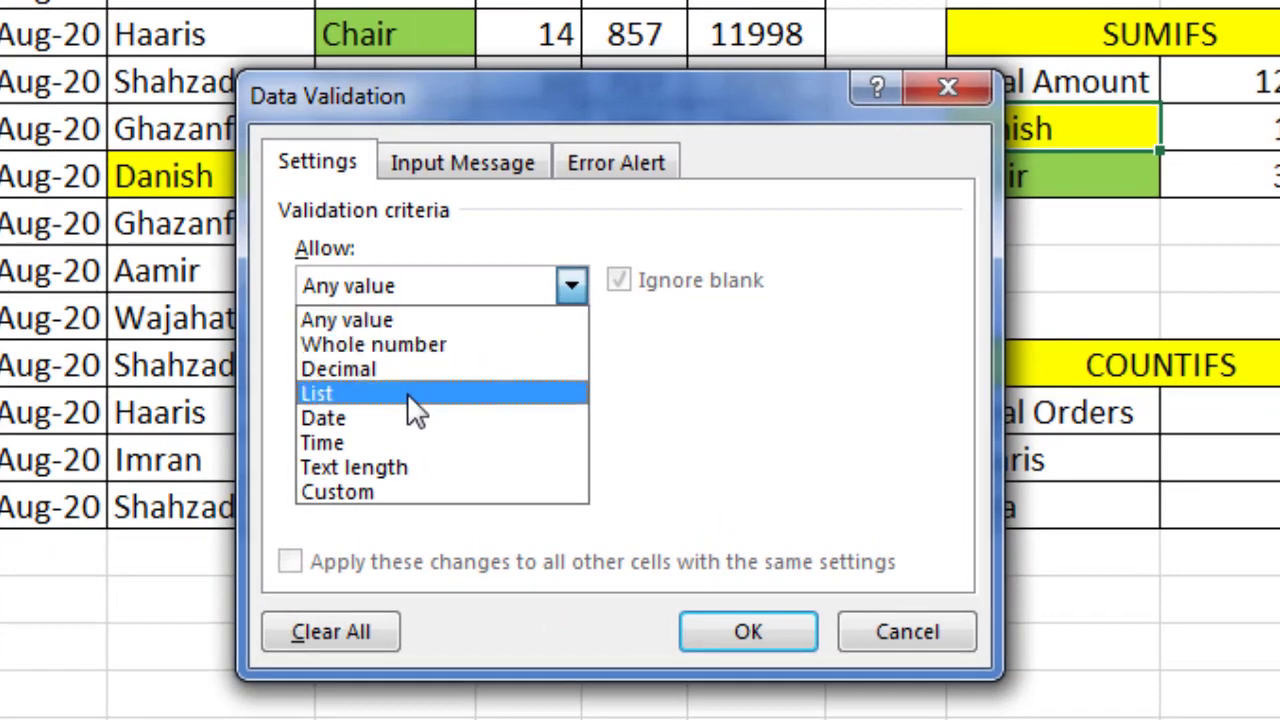
pyautogui.click(320, 472)
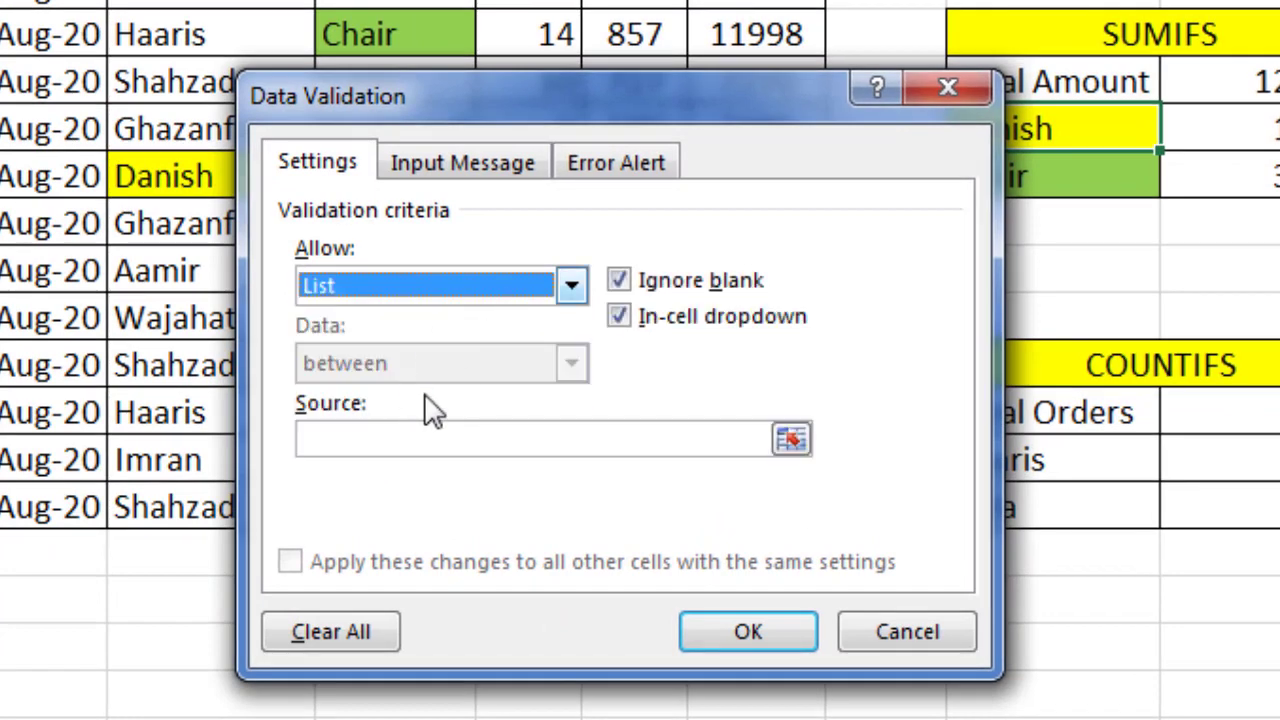
pyautogui.click(537, 451)
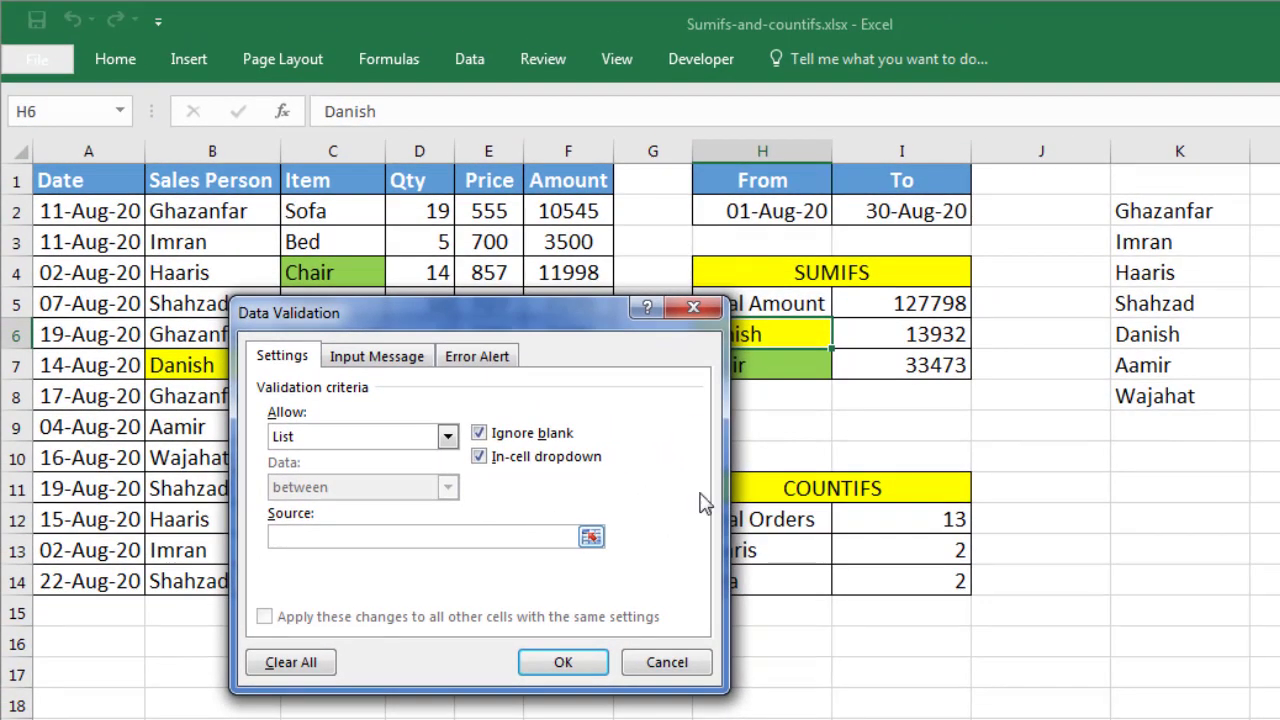
pyautogui.moveTo(1180, 211); pyautogui.dragTo(1155, 397)
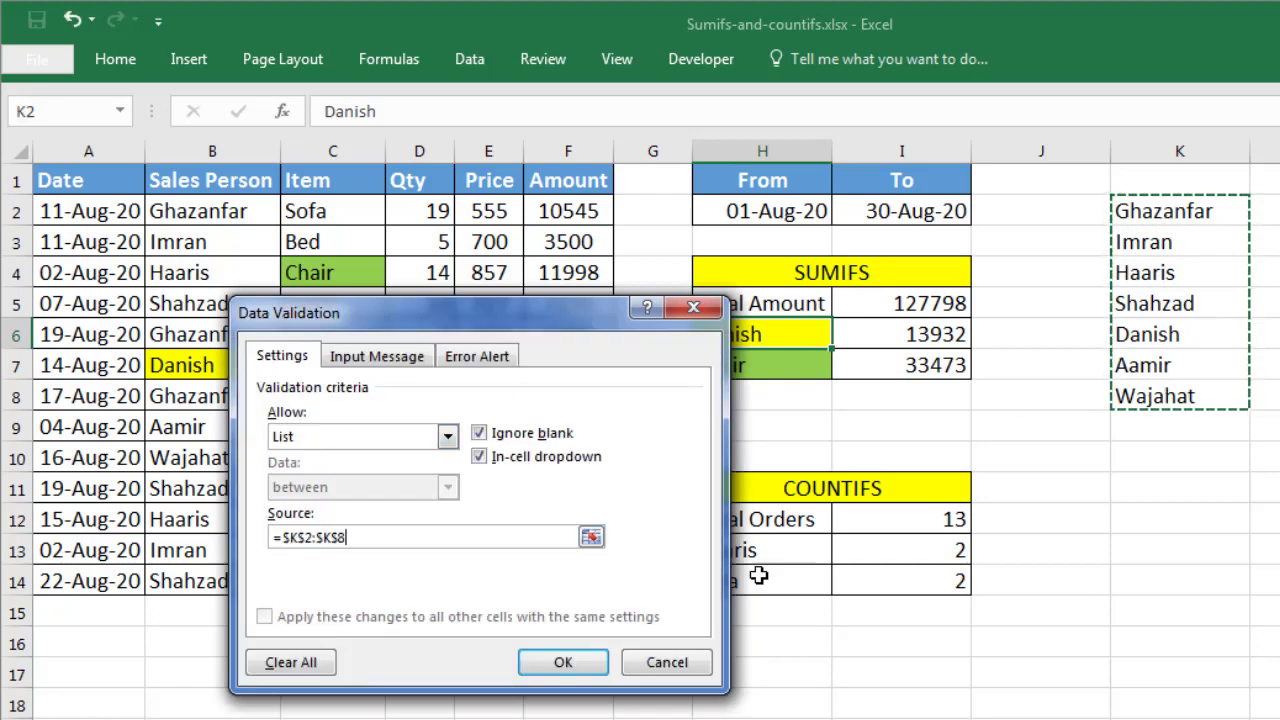
pyautogui.click(560, 661)
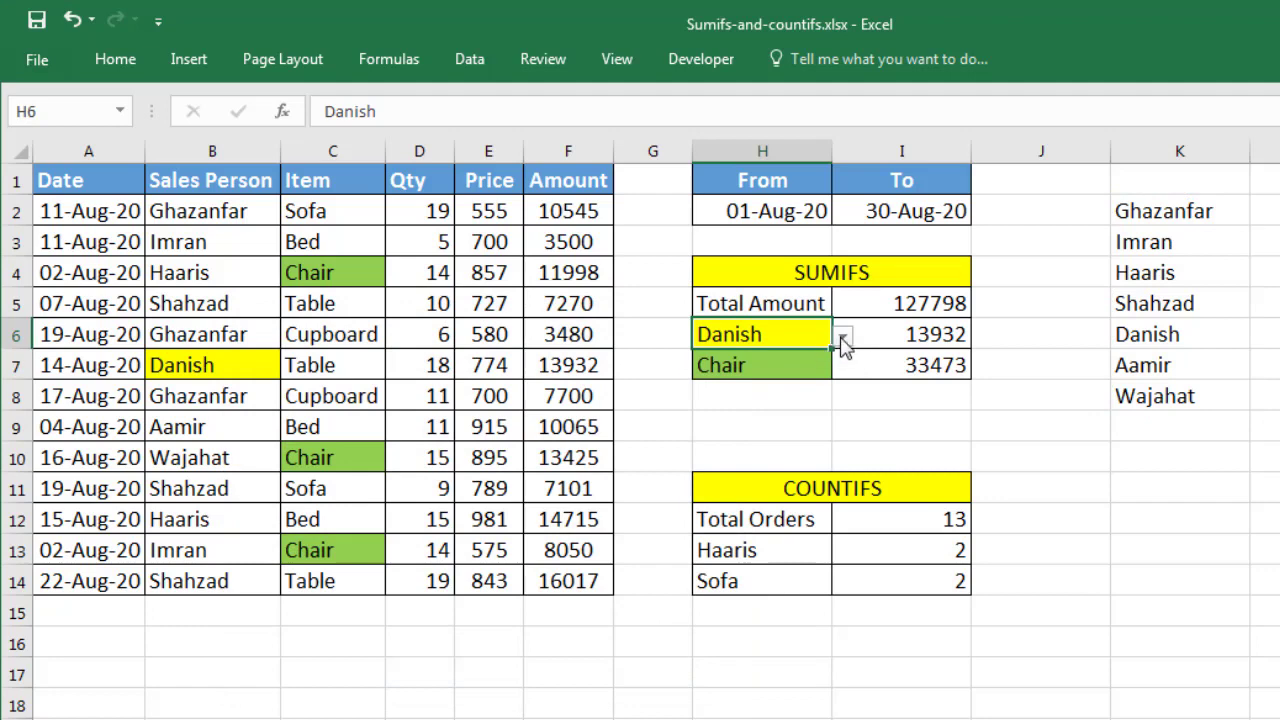
# - Test the H6 dropdown by choosing the third, sixth and last names in turn, checking the highlighting and the total in I6
pyautogui.click(843, 336)
pyautogui.click(790, 390)
pyautogui.click(843, 338)
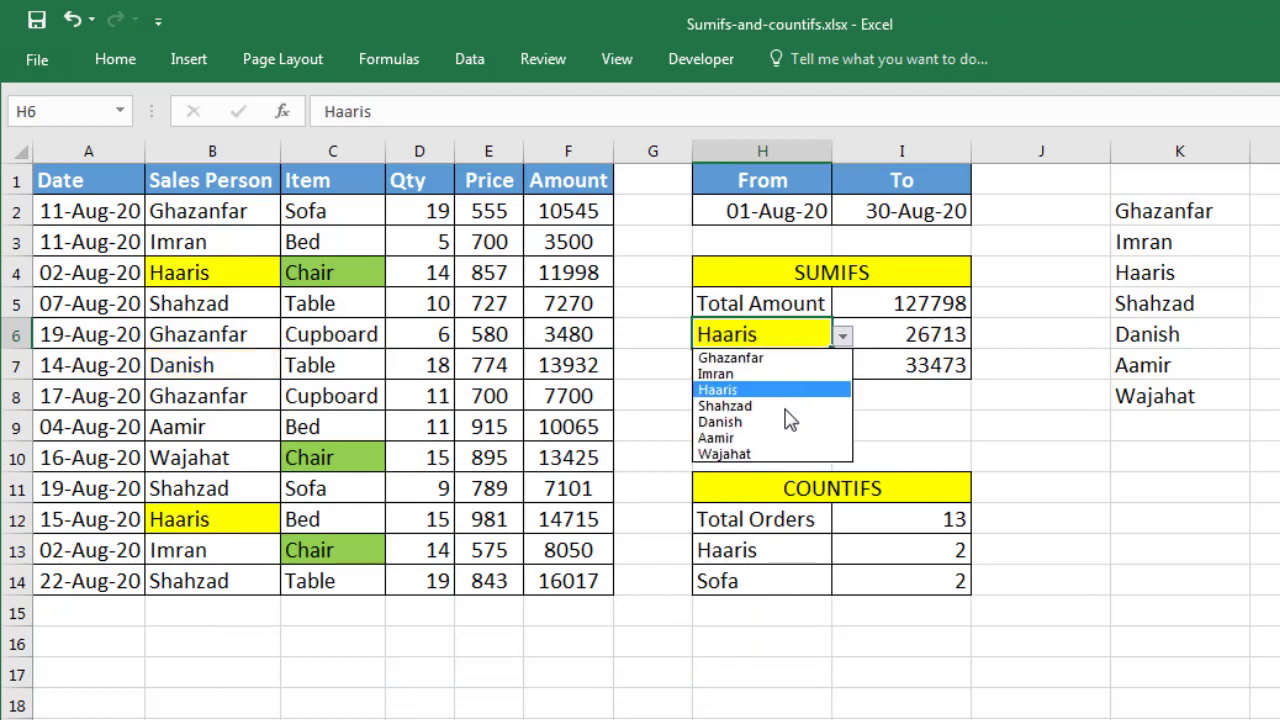
pyautogui.click(776, 434)
pyautogui.click(843, 338)
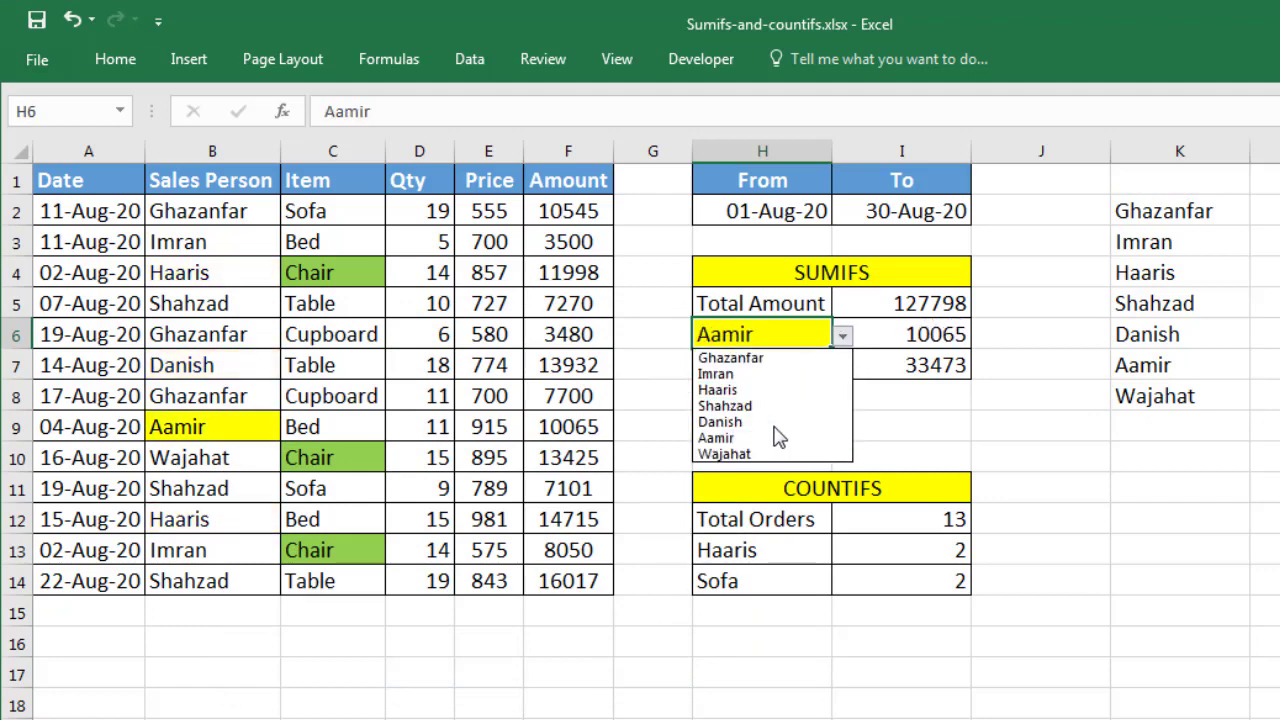
pyautogui.click(770, 452)
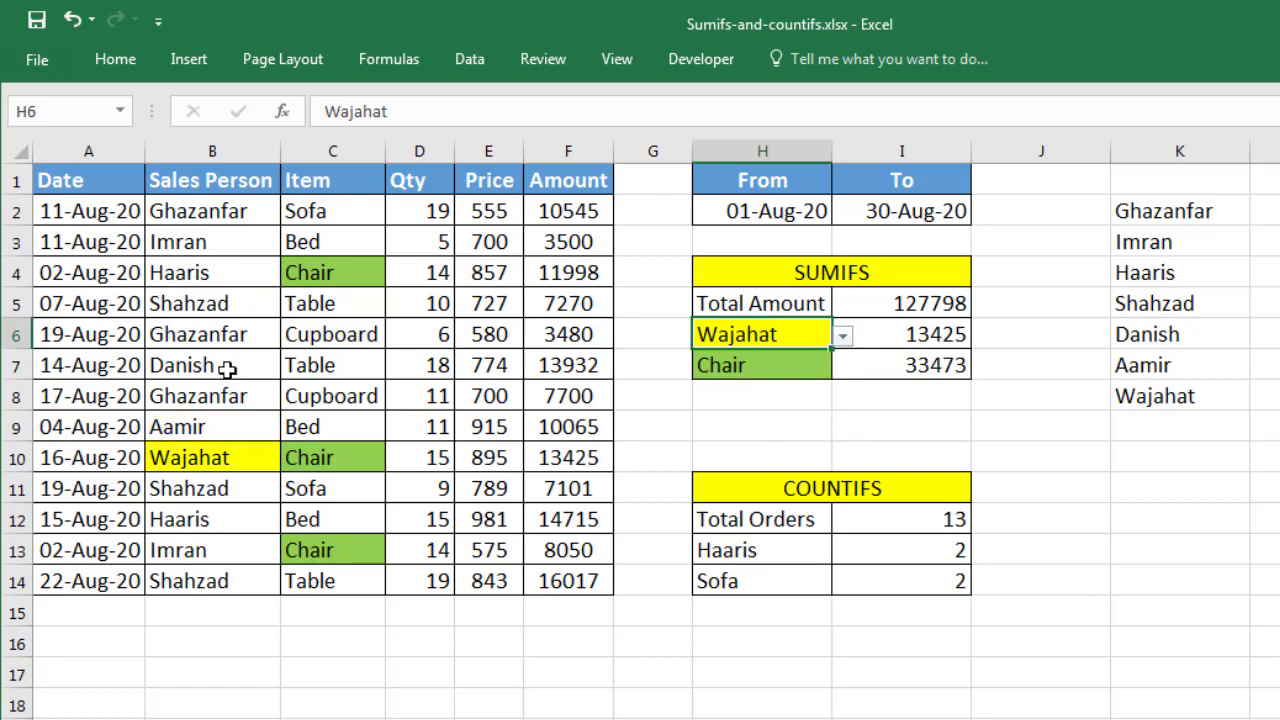
pyautogui.click(950, 334)
pyautogui.click(769, 376)
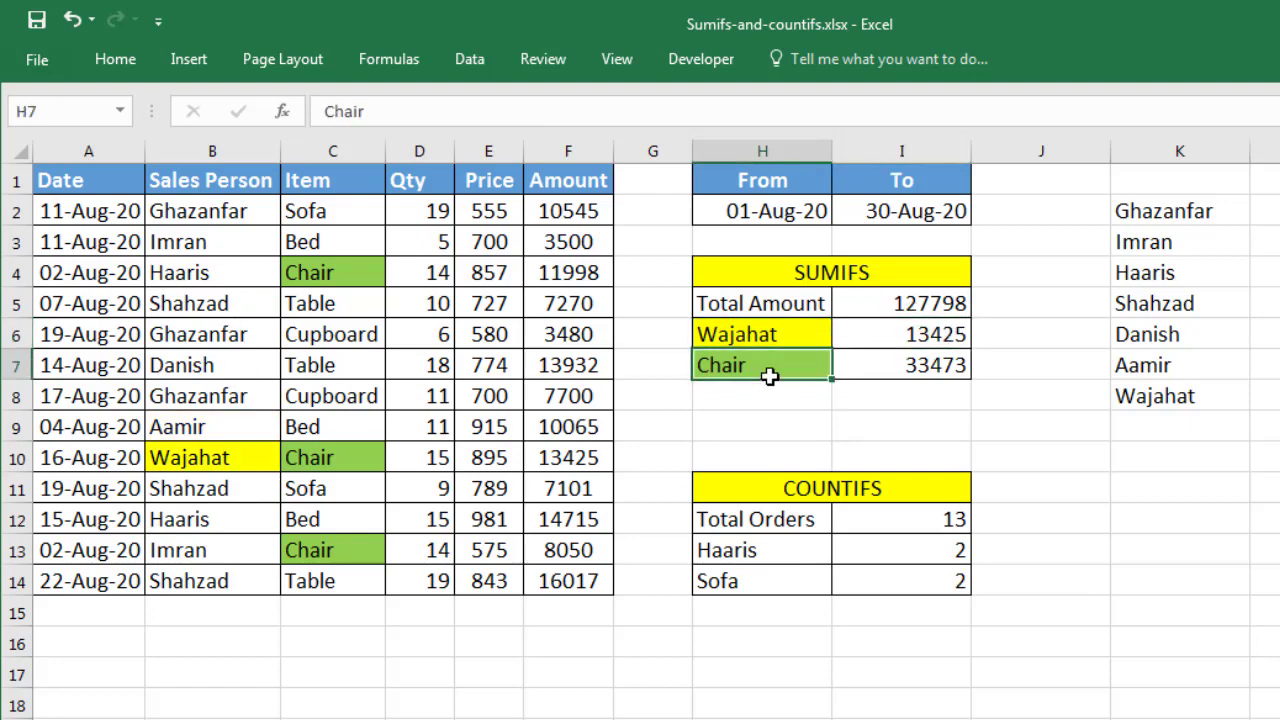